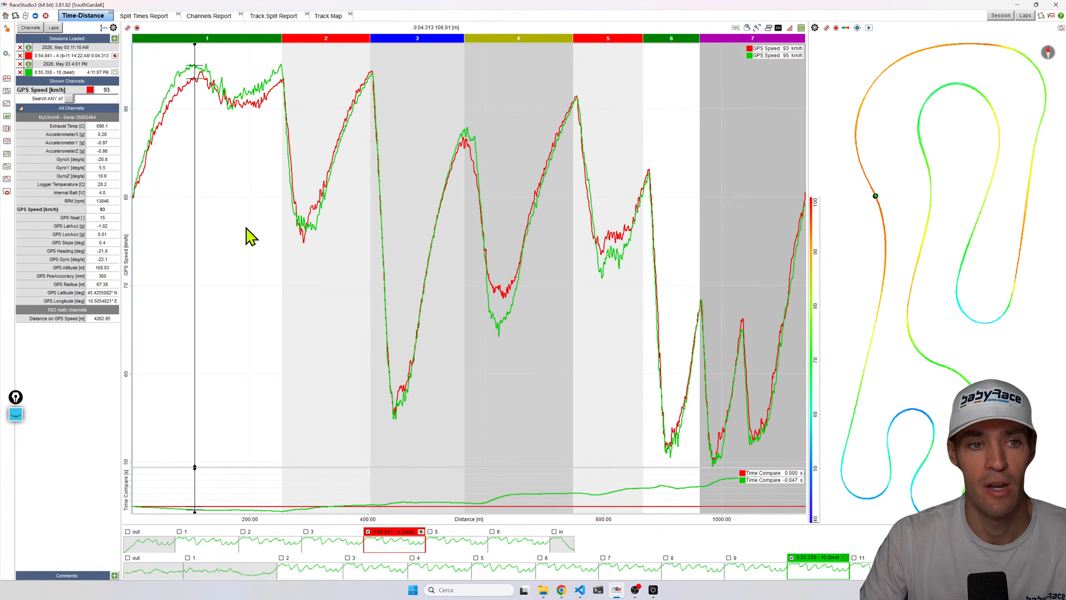
Open the Profiles Manager to review the saved analysis profiles, then close it.
click(6, 55)
click(26, 66)
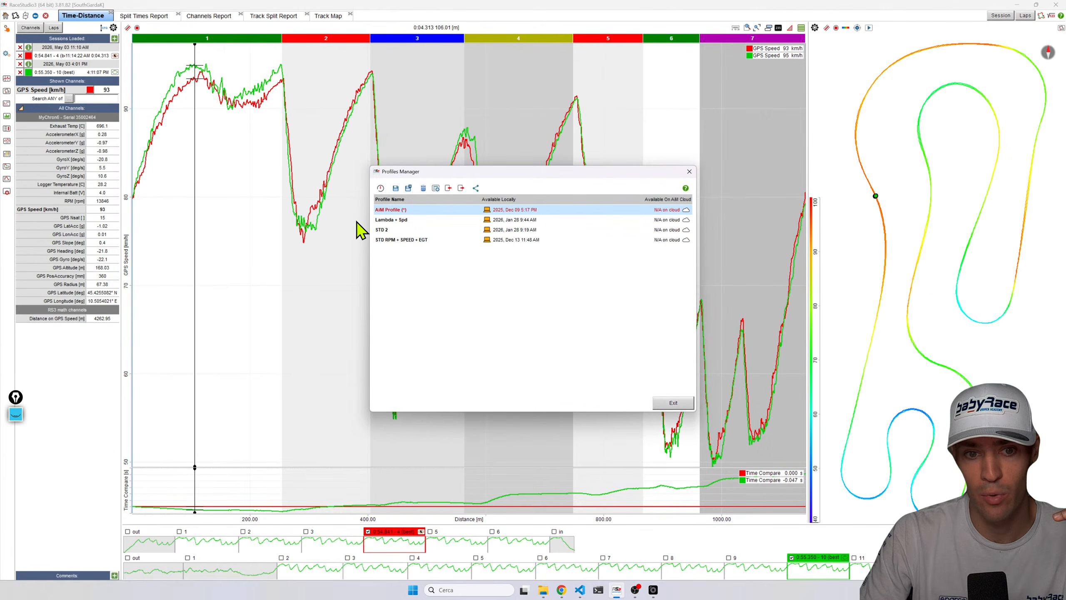
click(395, 219)
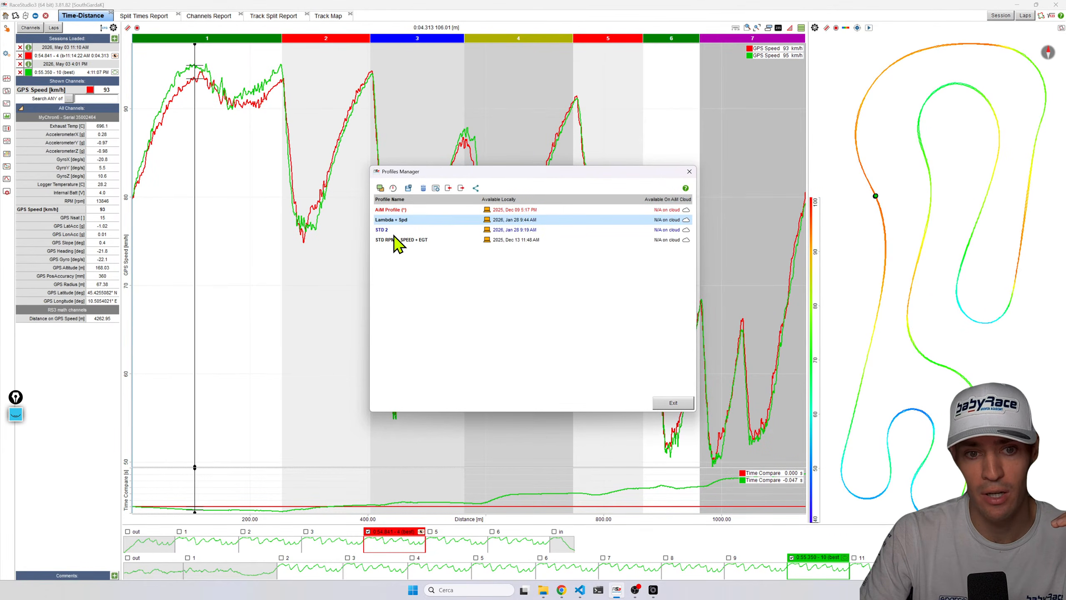
click(690, 171)
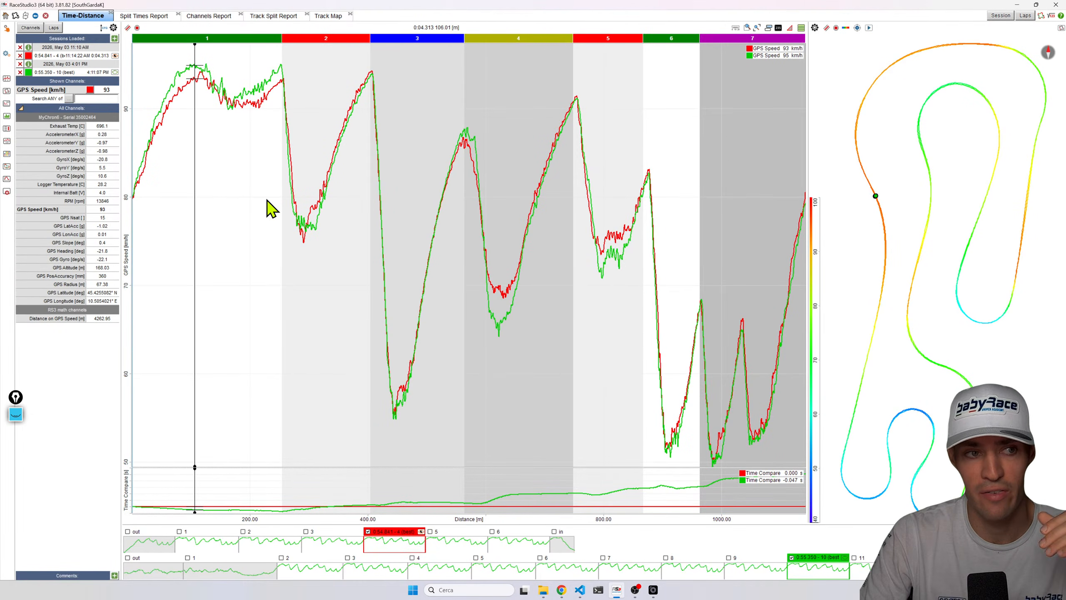
click(7, 53)
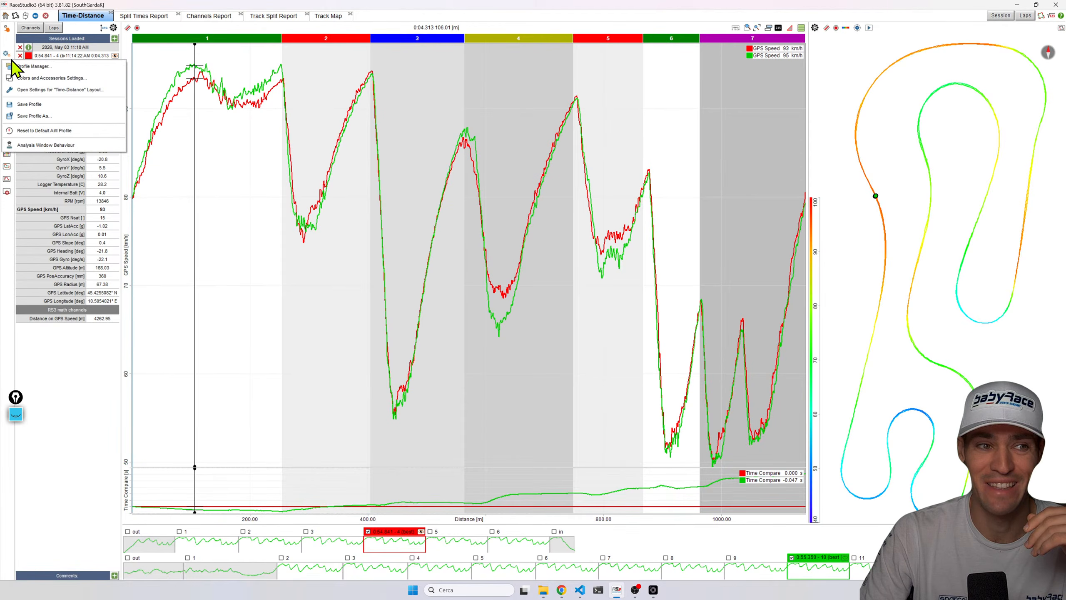
click(29, 66)
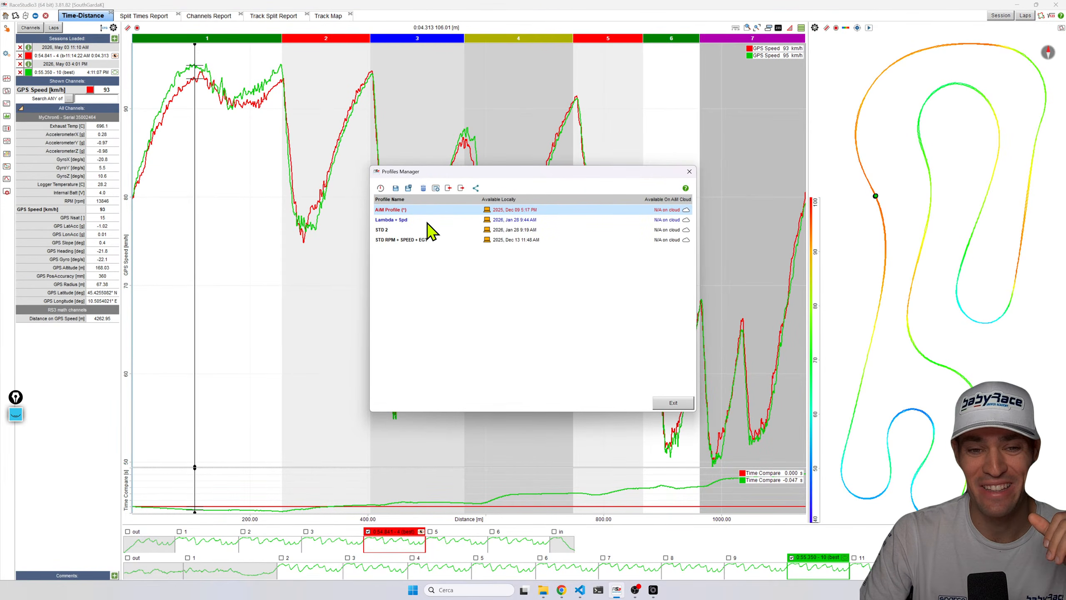
click(689, 171)
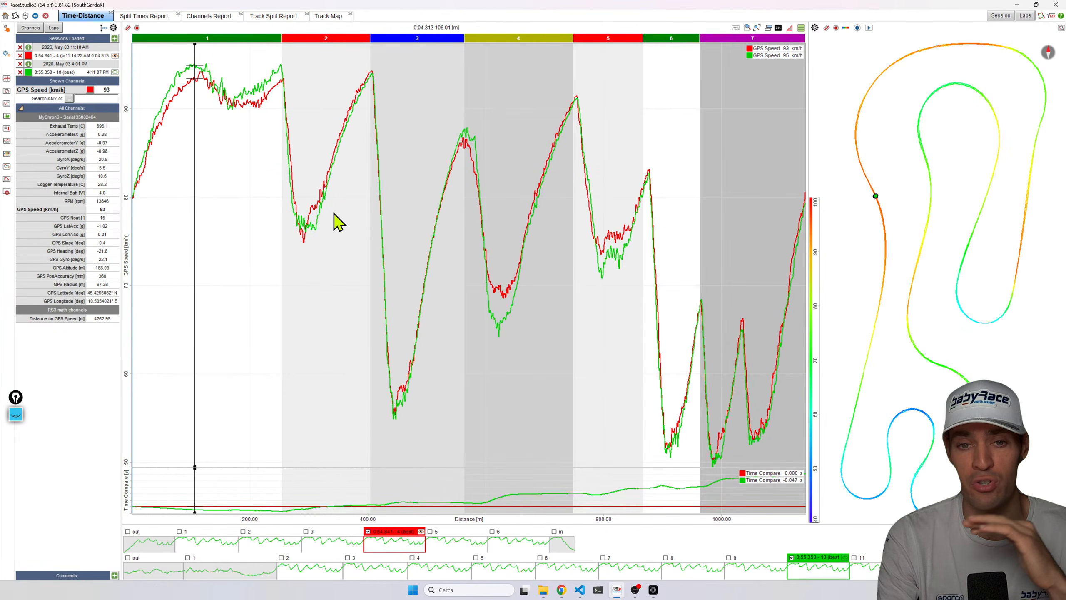
Show GPS LatAcc and GPS LonAcc graphs in place of the GPS Speed graph.
double_click(50, 227)
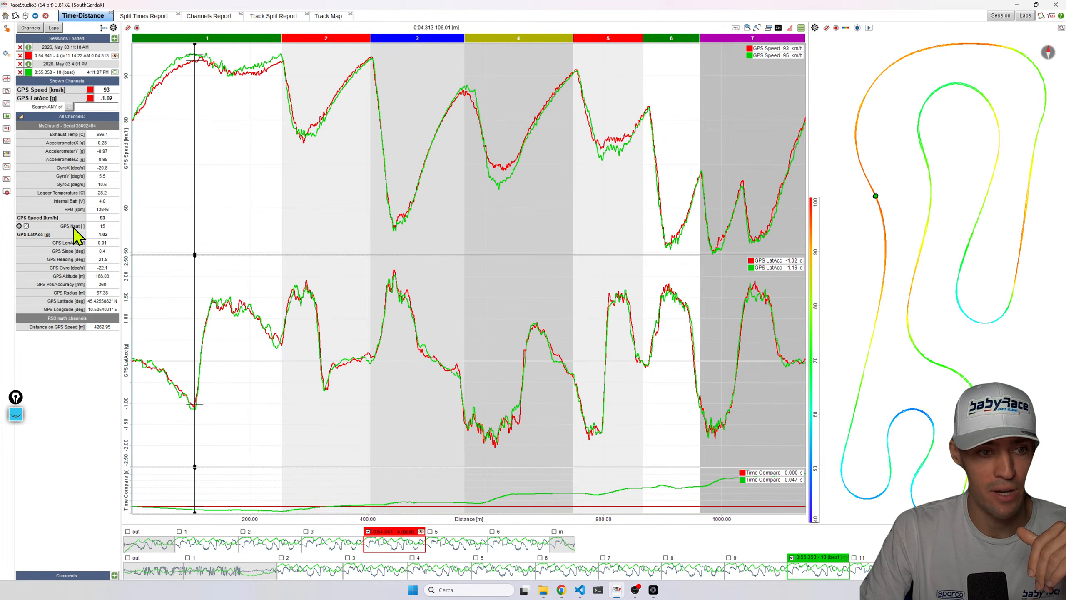
double_click(53, 218)
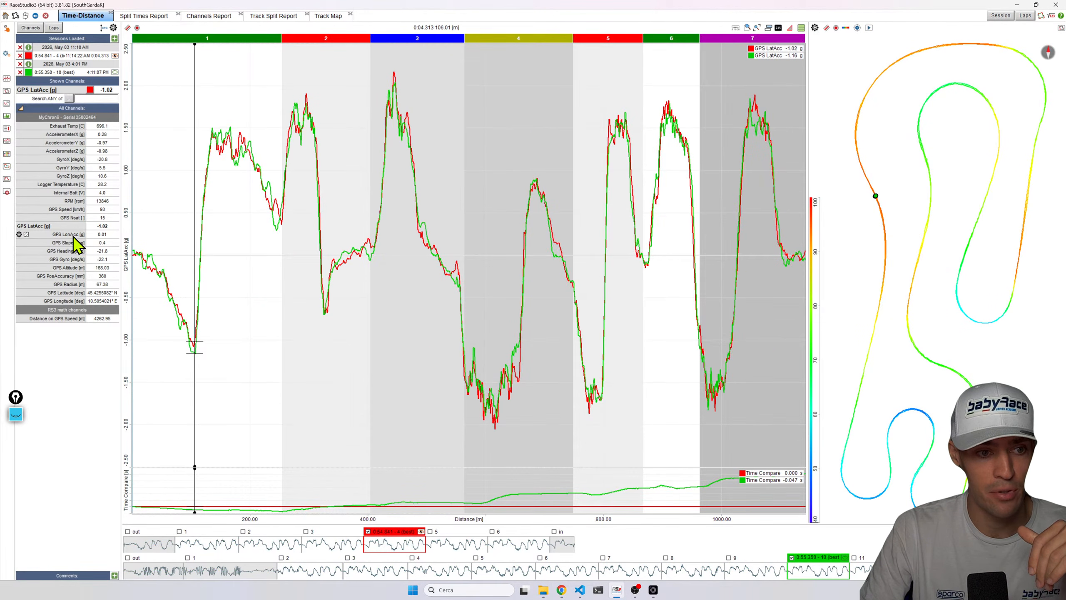
double_click(72, 243)
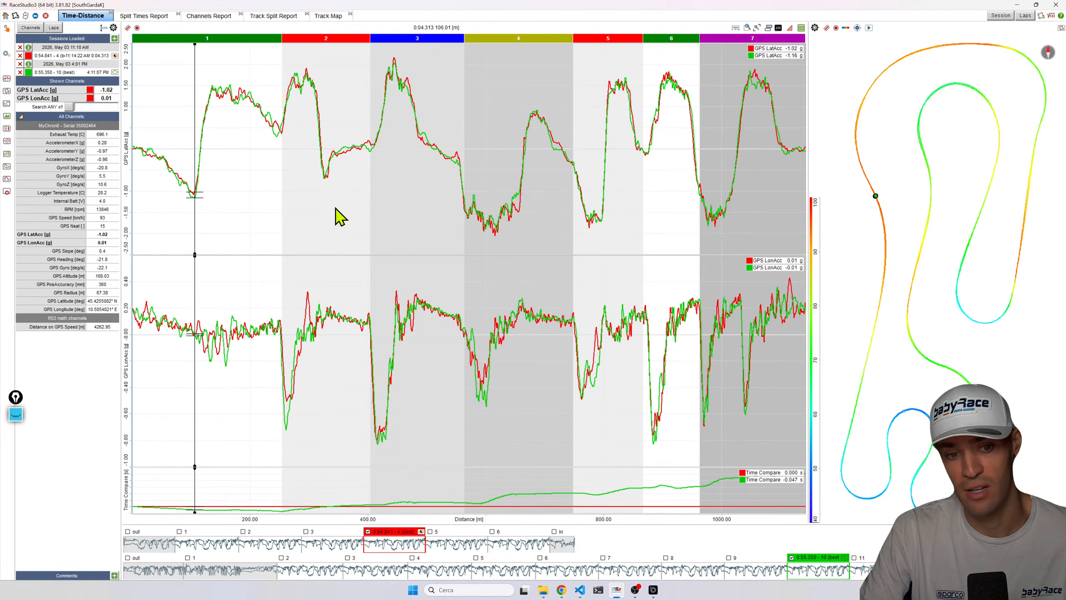
Enlarge the graph area and zoom into the first sectors on both the graphs and the track map.
key(space)
scroll(321, 236, up, 2)
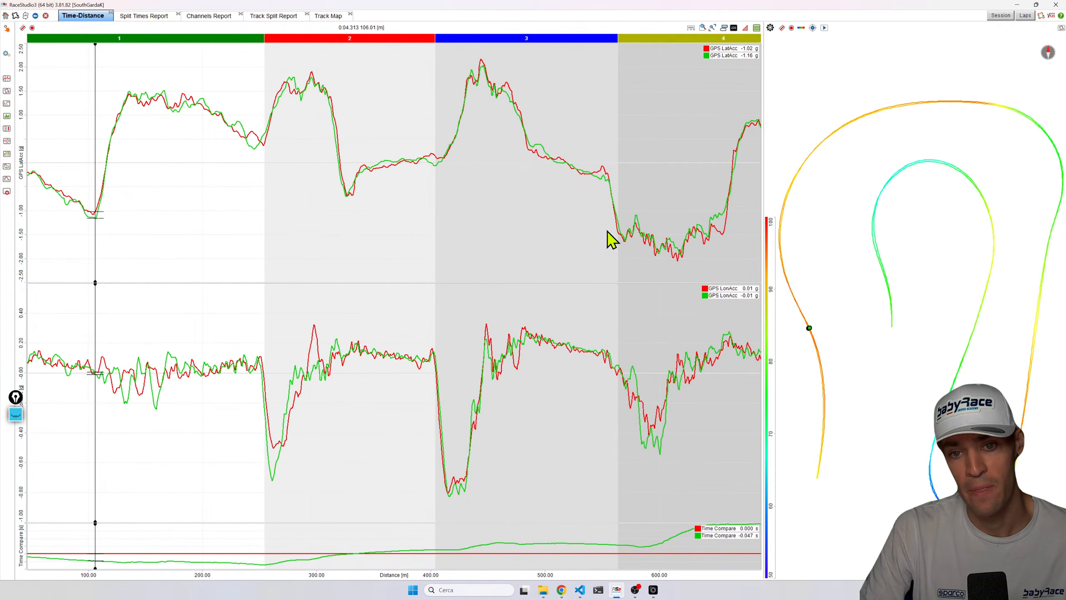
drag(498, 176, 501, 175)
mouse_move(1009, 491)
mouse_down()
mouse_move(980, 370)
mouse_move(985, 296)
mouse_up()
scroll(944, 277, up, 2)
scroll(978, 346, up, 1)
scroll(977, 346, up, 1)
scroll(980, 316, up, 2)
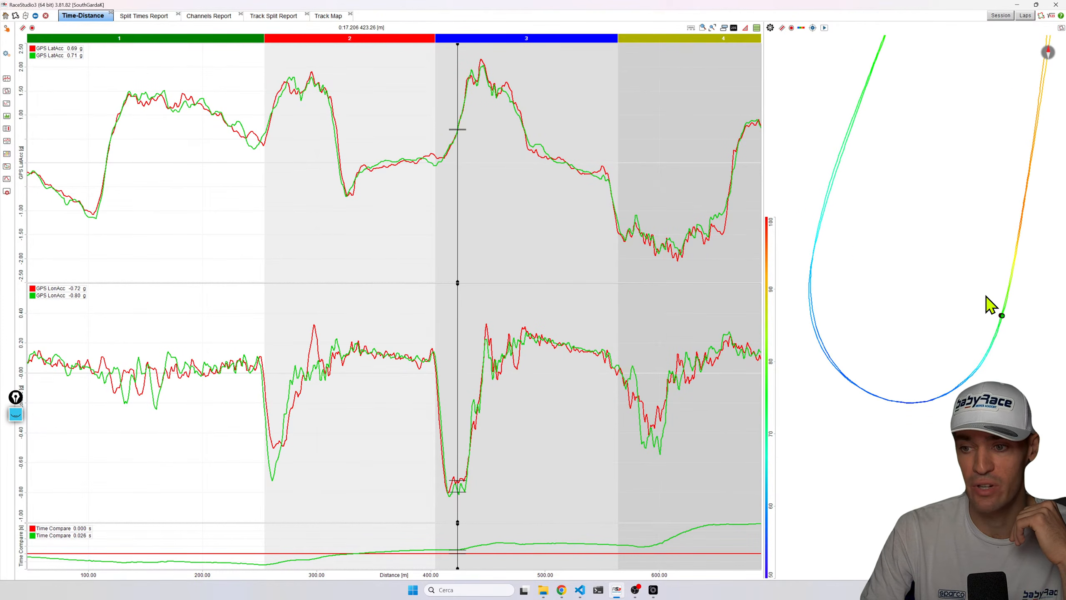
click(1004, 302)
Place the cursor at the braking points before sectors 2 and 3 to compare both laps' longitudinal acceleration.
click(459, 443)
scroll(462, 441, up, 1)
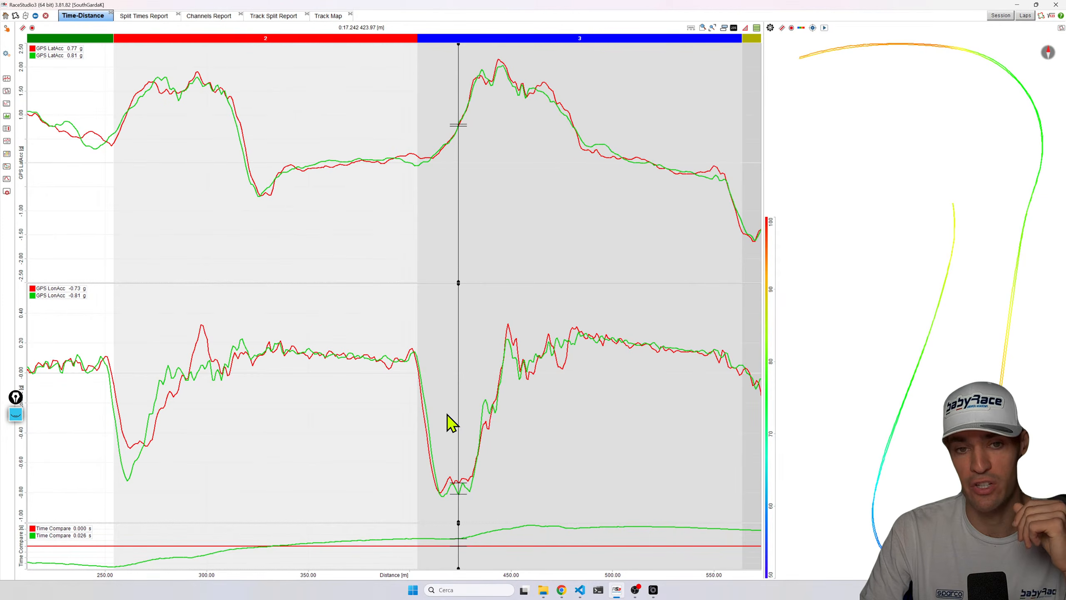
mouse_move(427, 500)
mouse_down()
mouse_move(448, 497)
mouse_move(435, 492)
mouse_move(445, 504)
mouse_up()
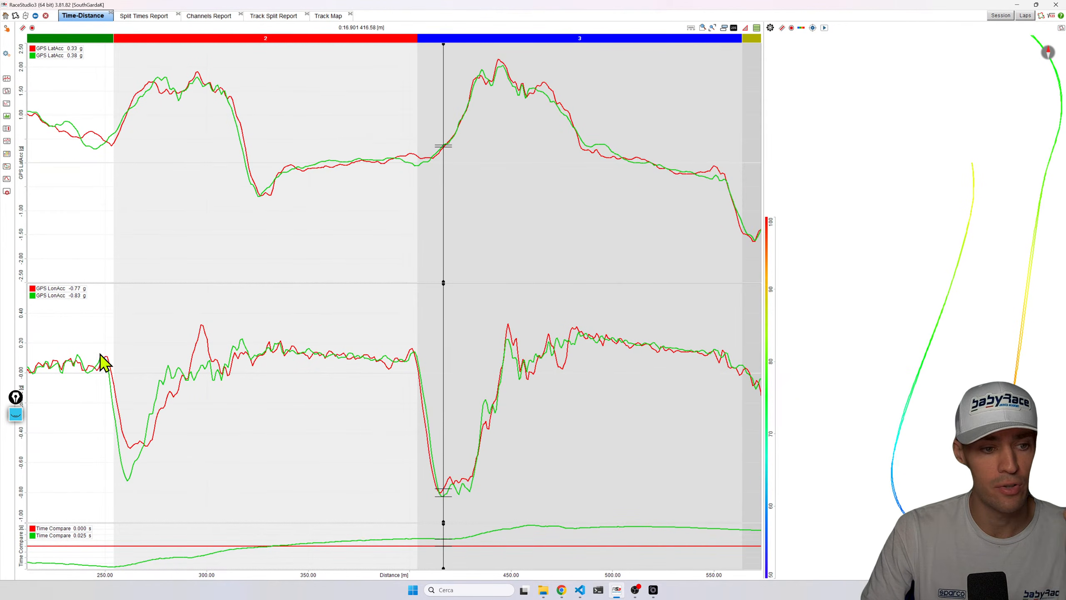
click(127, 479)
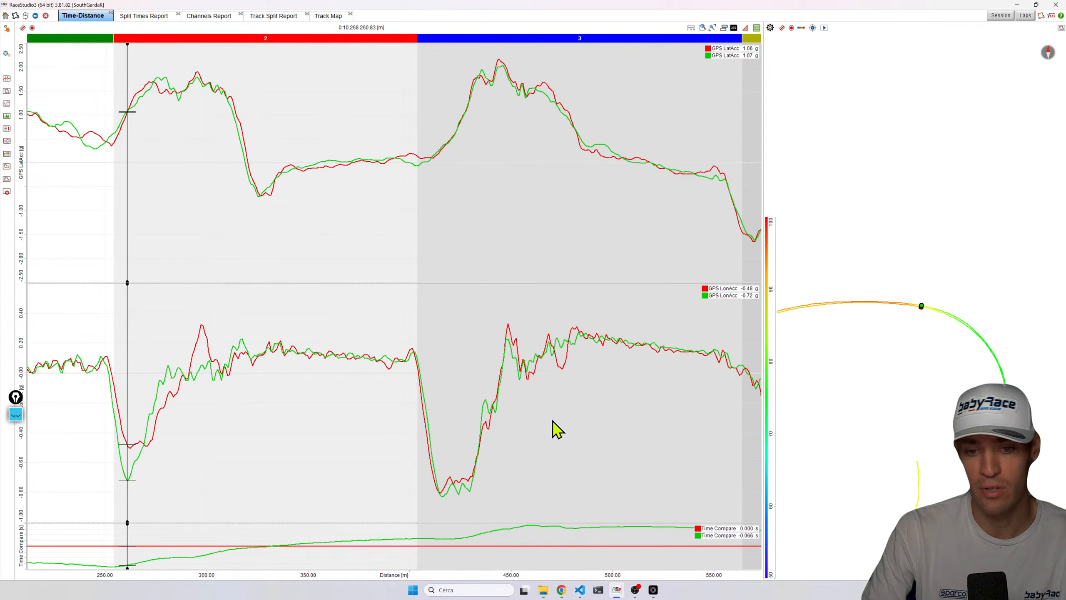
click(96, 466)
click(114, 510)
drag(120, 579, 269, 552)
click(271, 479)
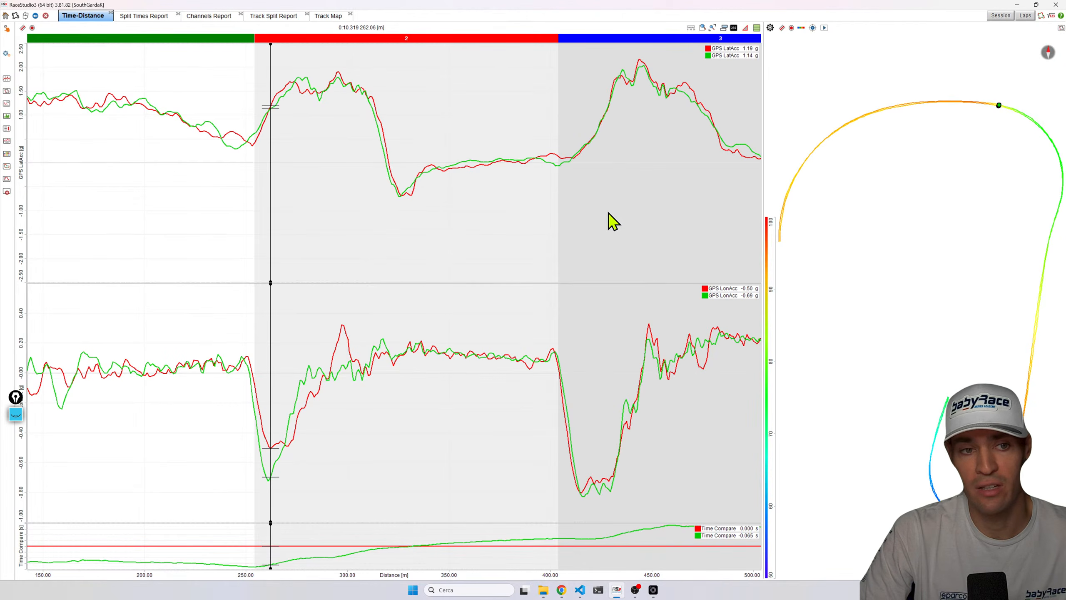
key(space)
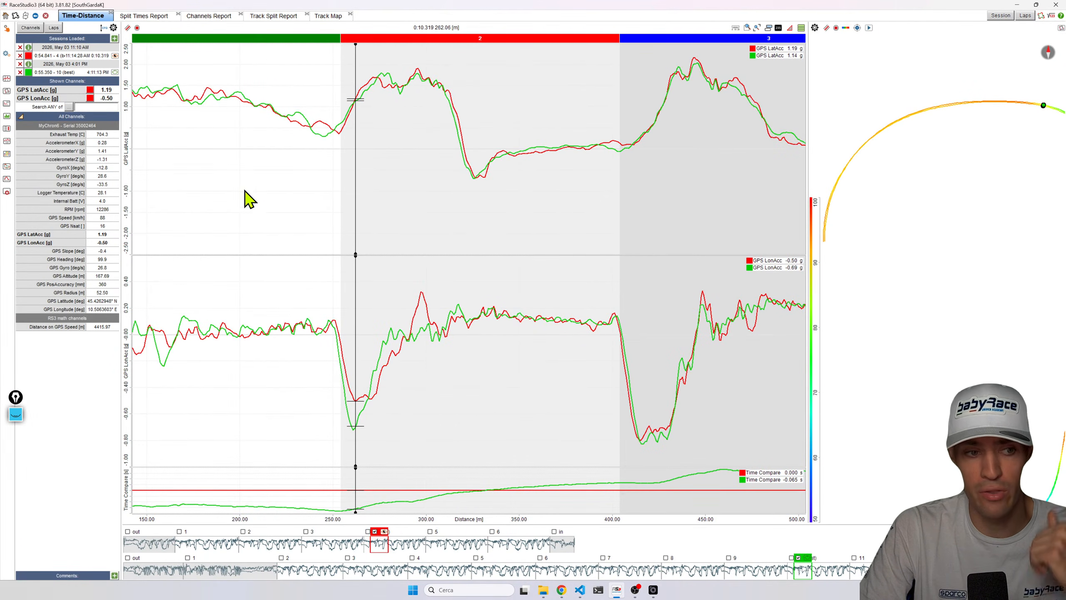
Swap the acceleration channels for RPM and GPS Speed, then remove RPM to leave only GPS Speed.
double_click(61, 243)
double_click(60, 227)
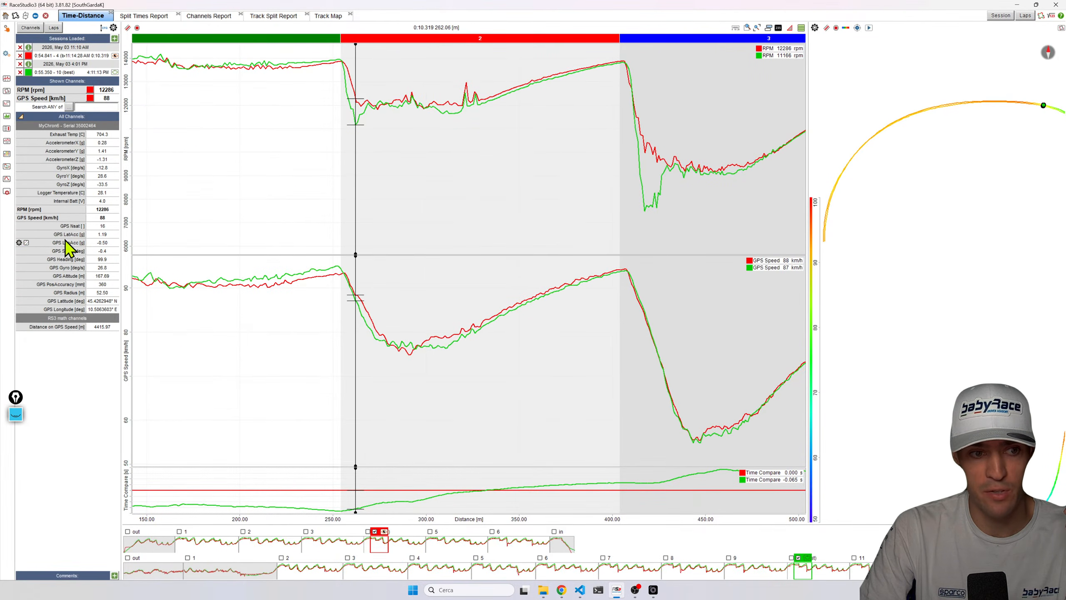
double_click(61, 210)
double_click(62, 211)
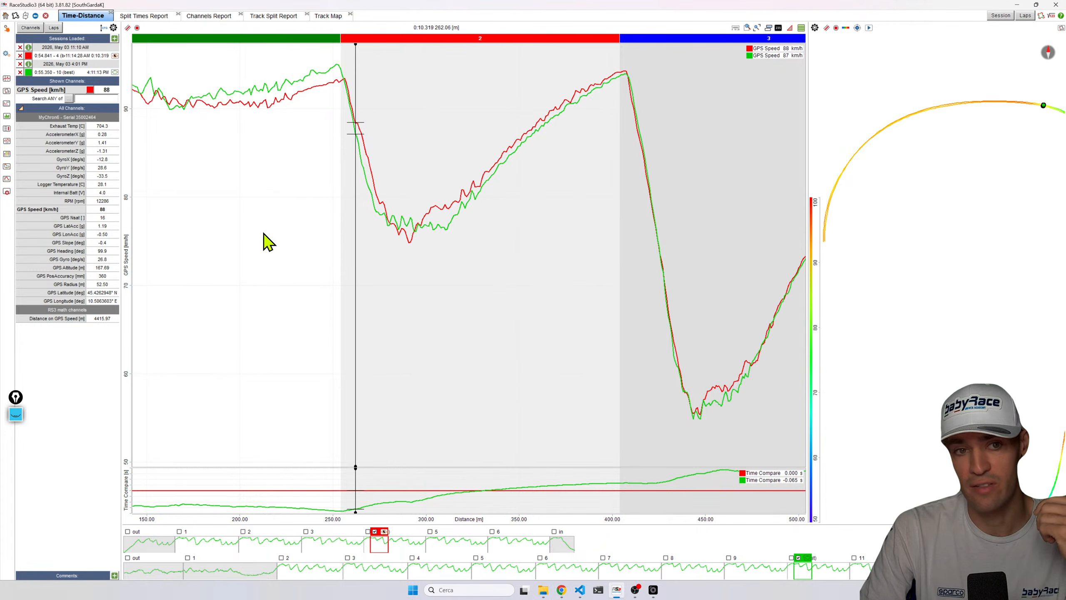
Zoom into the opening sectors of the GPS Speed trace and move the cursor along it to compare both laps.
click(757, 28)
click(161, 167)
scroll(164, 166, up, 2)
mouse_move(162, 158)
mouse_down()
mouse_move(167, 96)
mouse_move(435, 119)
mouse_move(166, 140)
mouse_up()
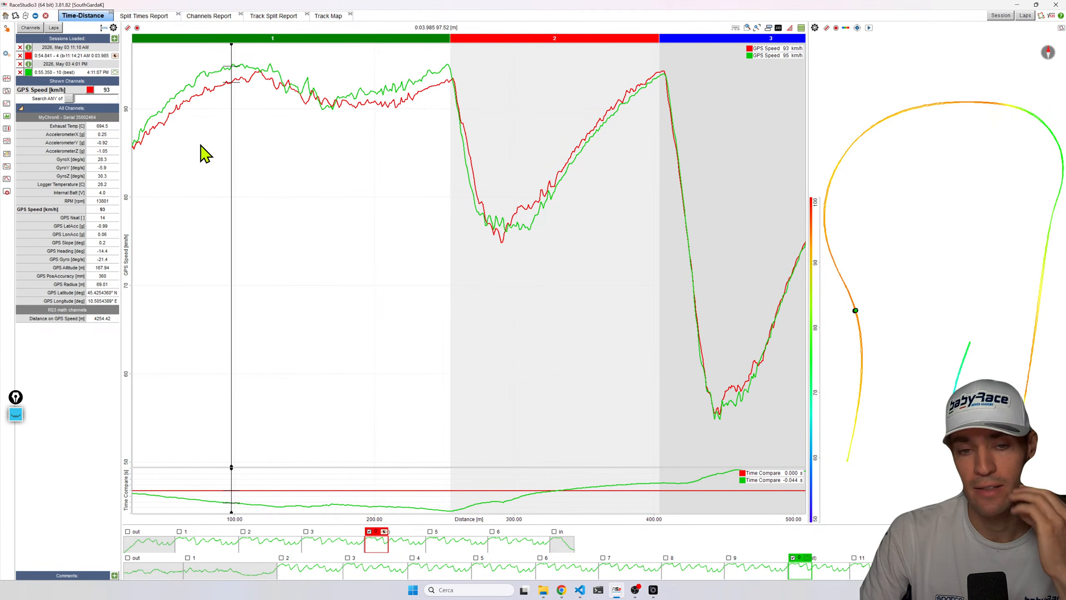
drag(166, 112, 429, 92)
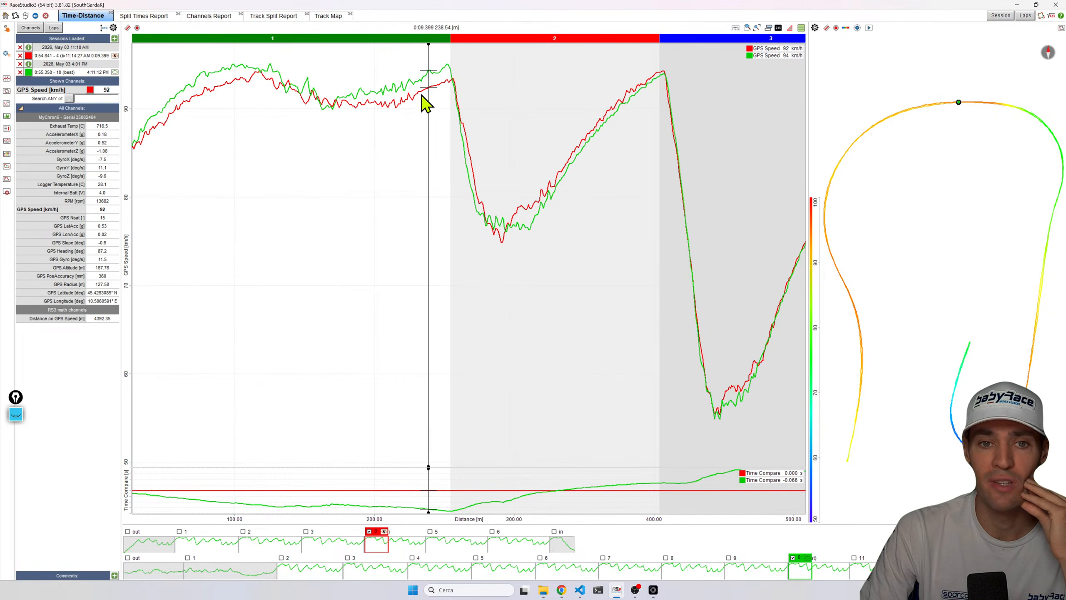
click(757, 28)
click(172, 110)
scroll(168, 111, up, 2)
drag(180, 79, 366, 95)
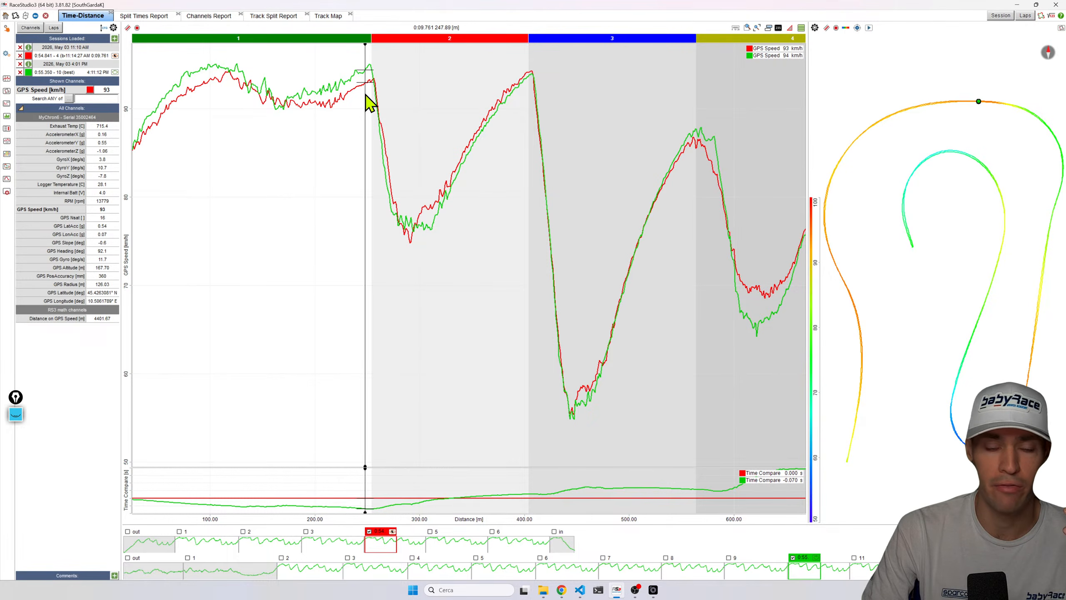
click(757, 28)
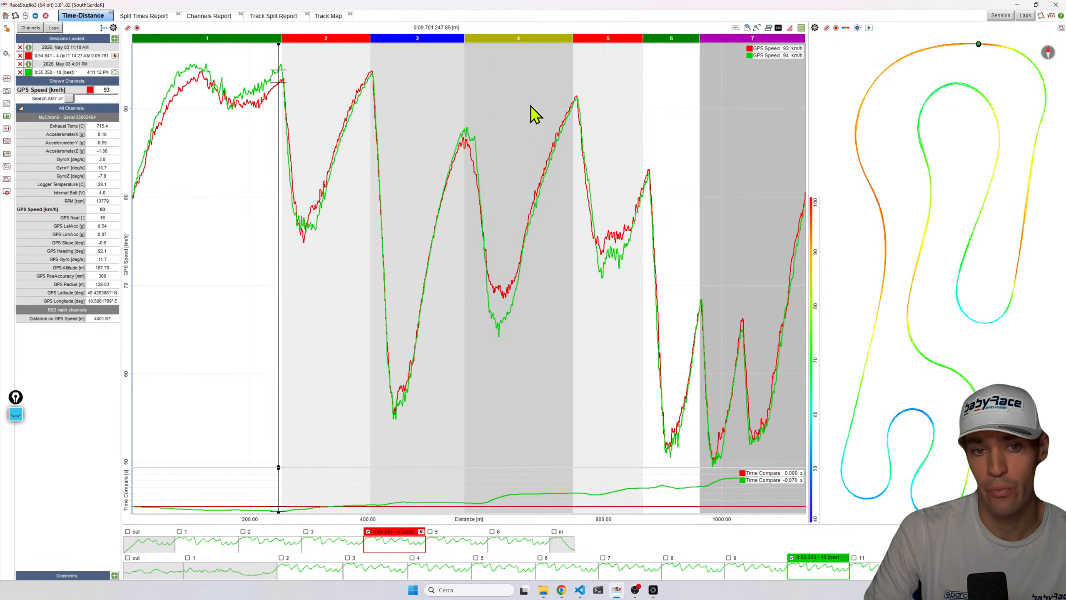
Zoom and pan the speed trace back across the lap start, then reset the view to the full lap.
click(183, 111)
scroll(183, 110, up, 3)
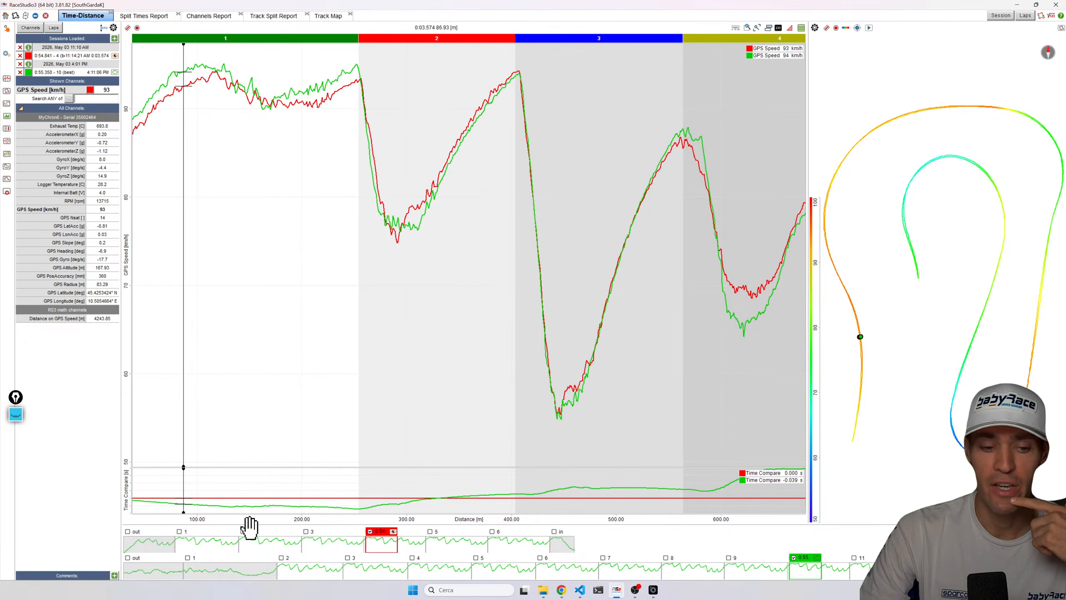
drag(259, 523, 320, 513)
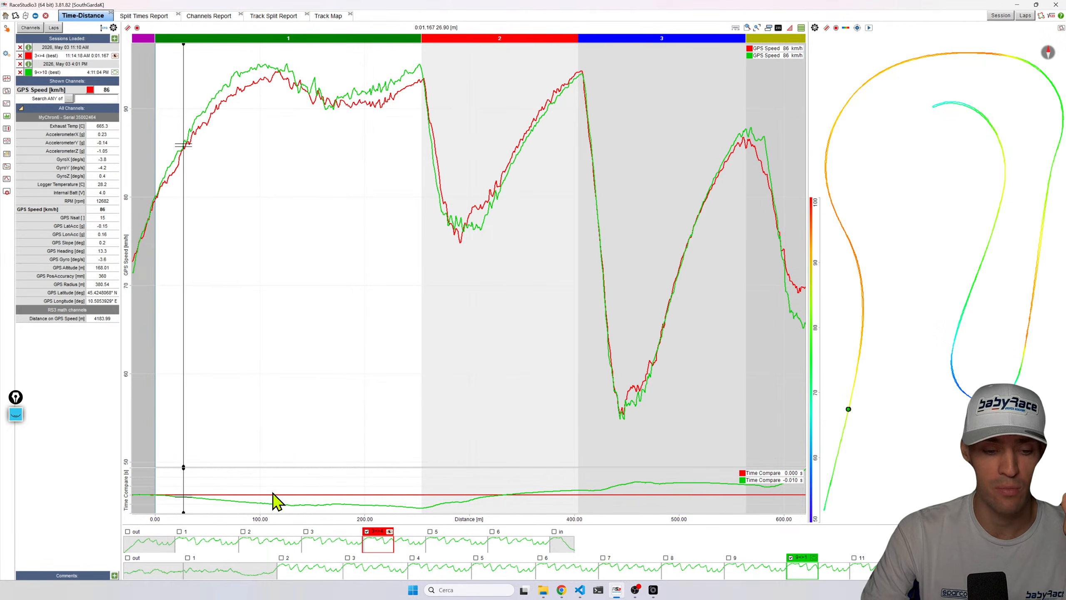
drag(271, 500, 322, 504)
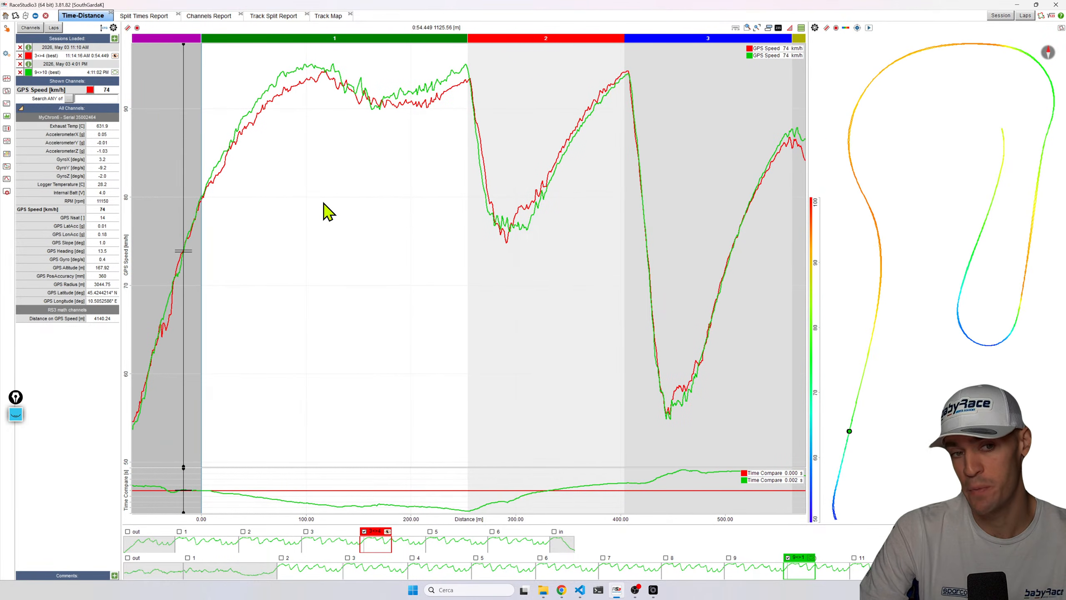
click(769, 28)
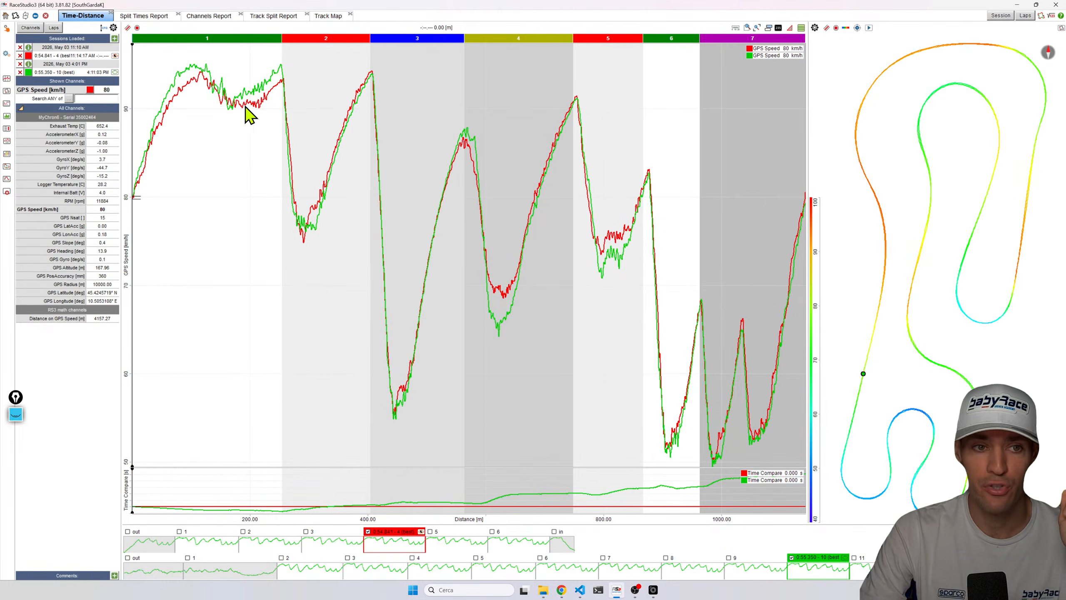
Add the RPM channel as a graph above GPS Speed.
drag(192, 93, 245, 93)
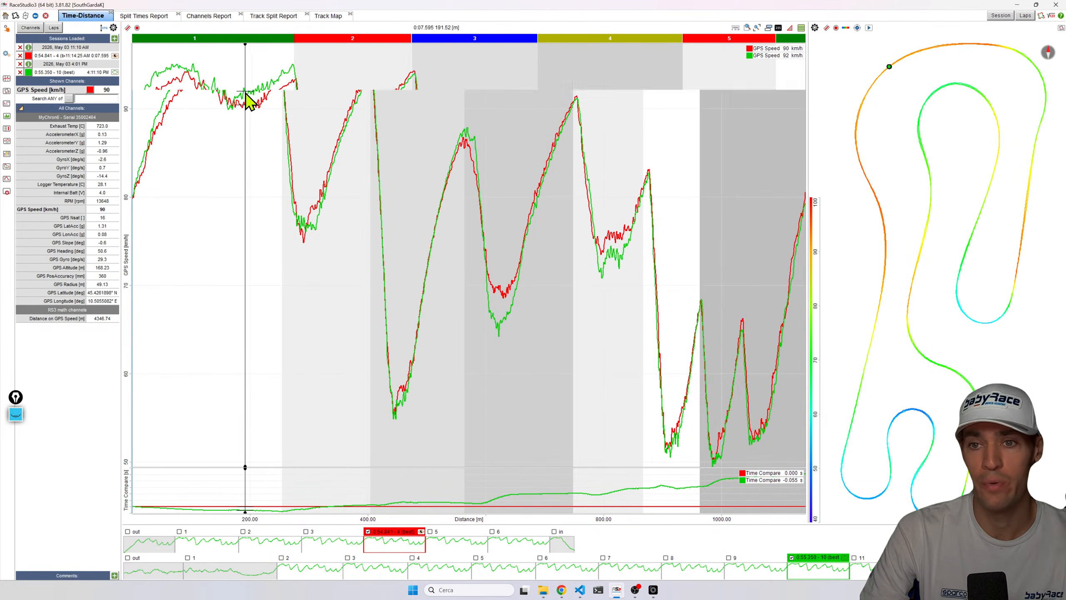
scroll(245, 93, up, 2)
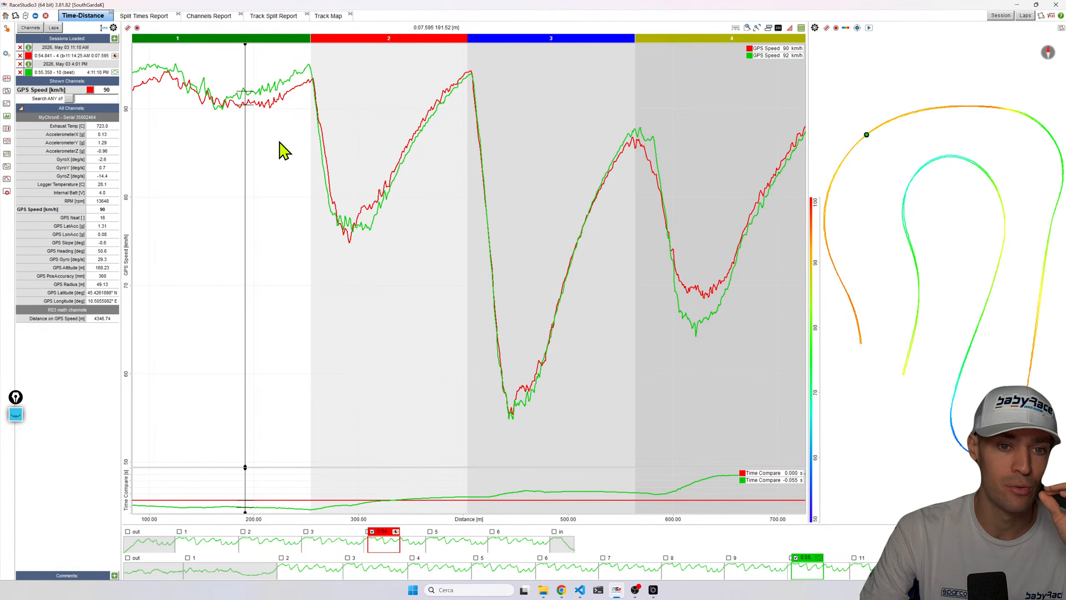
drag(513, 149, 638, 168)
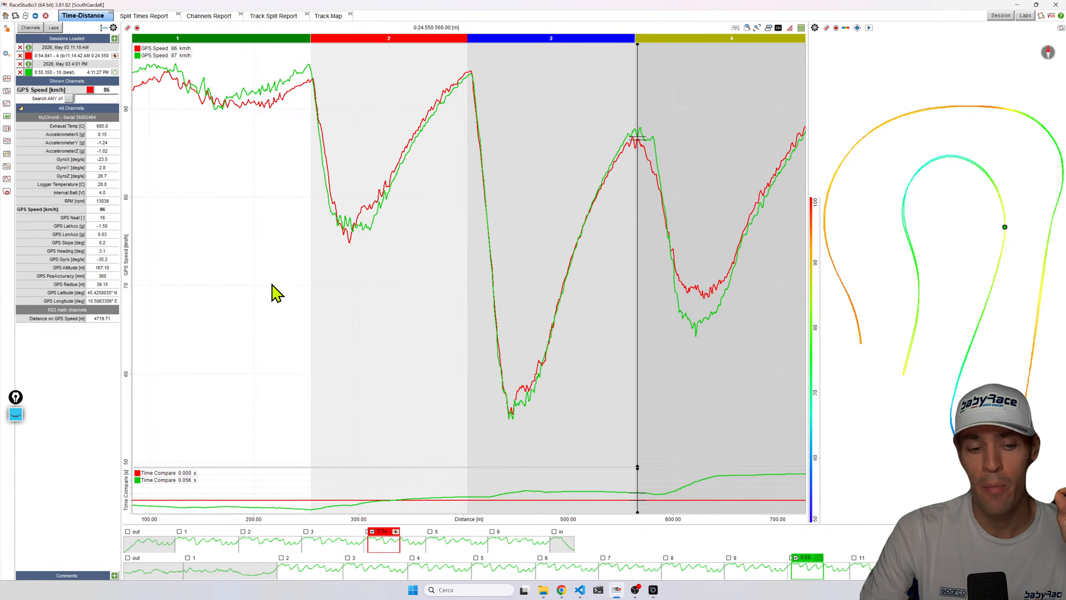
click(374, 130)
click(464, 115)
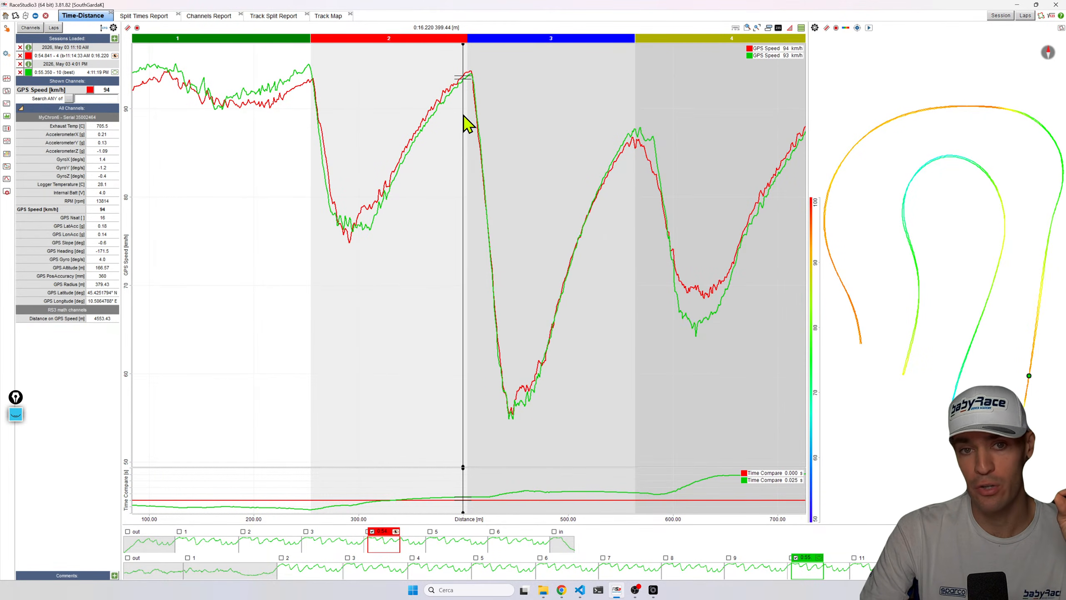
double_click(79, 202)
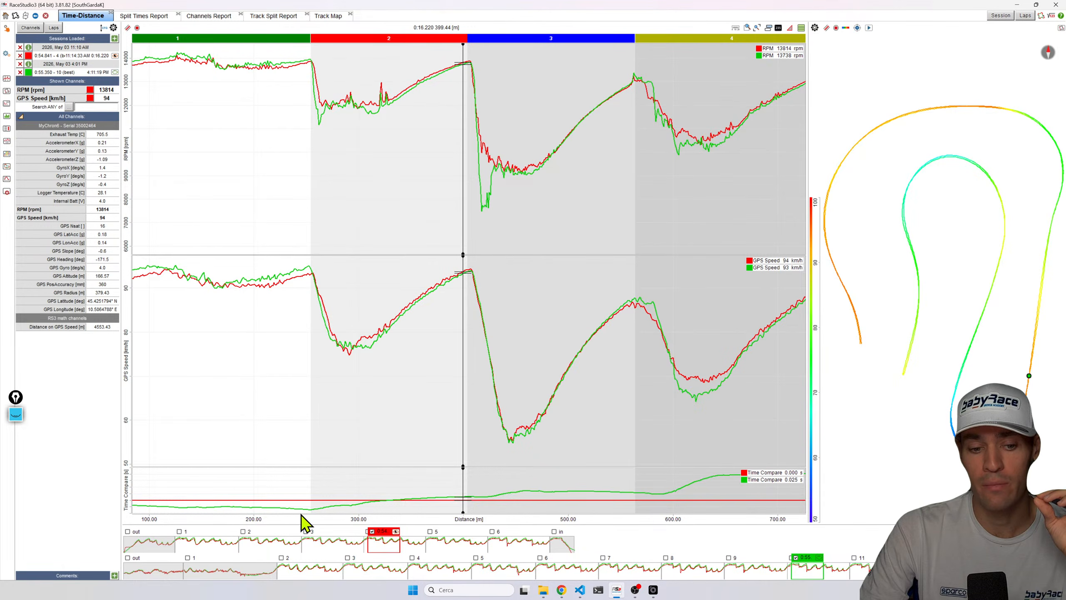
Pan to the start of the lap and enlarge the graphs to compare RPM and speed on the opening straight.
drag(302, 514, 375, 517)
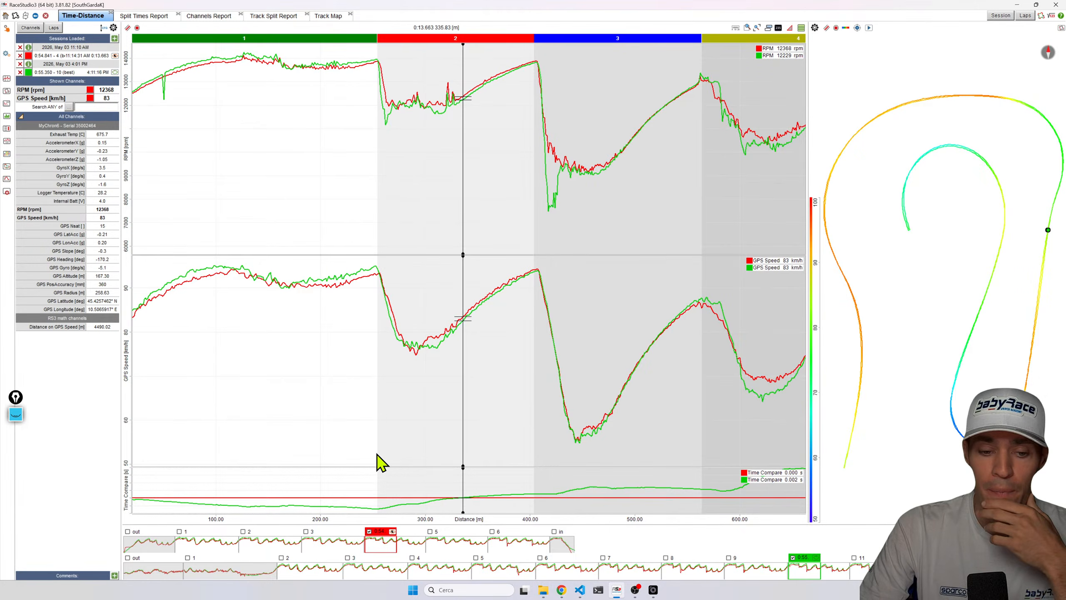
drag(384, 527, 435, 529)
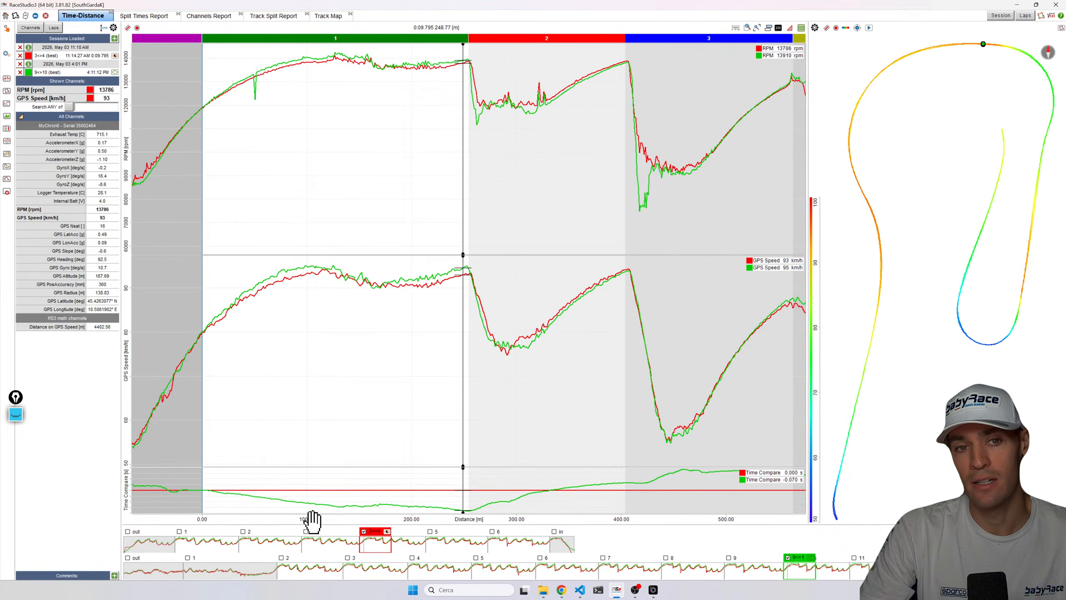
key(space)
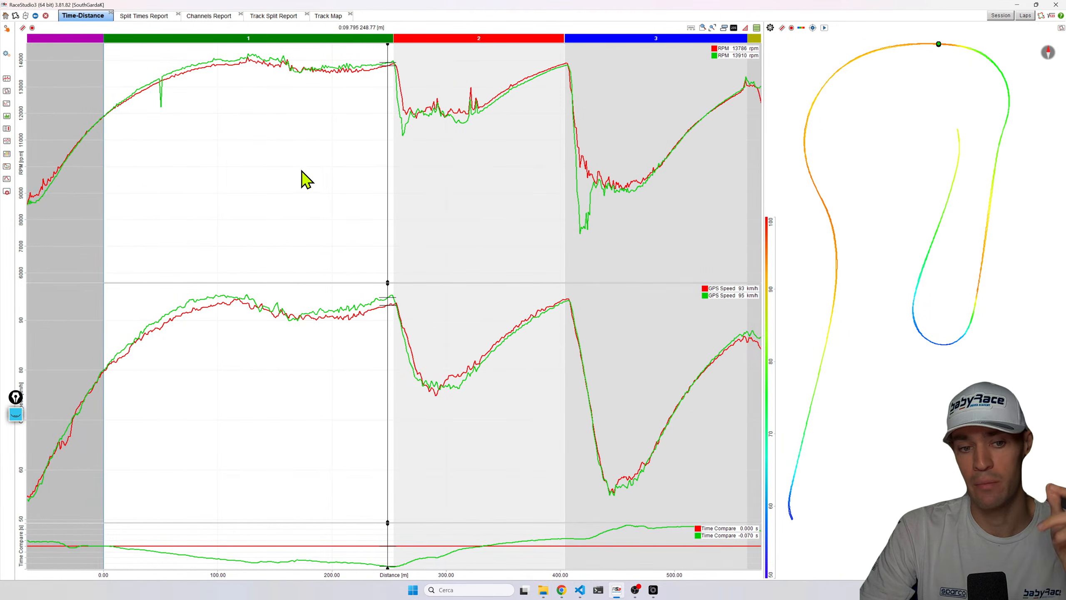
drag(248, 105, 252, 66)
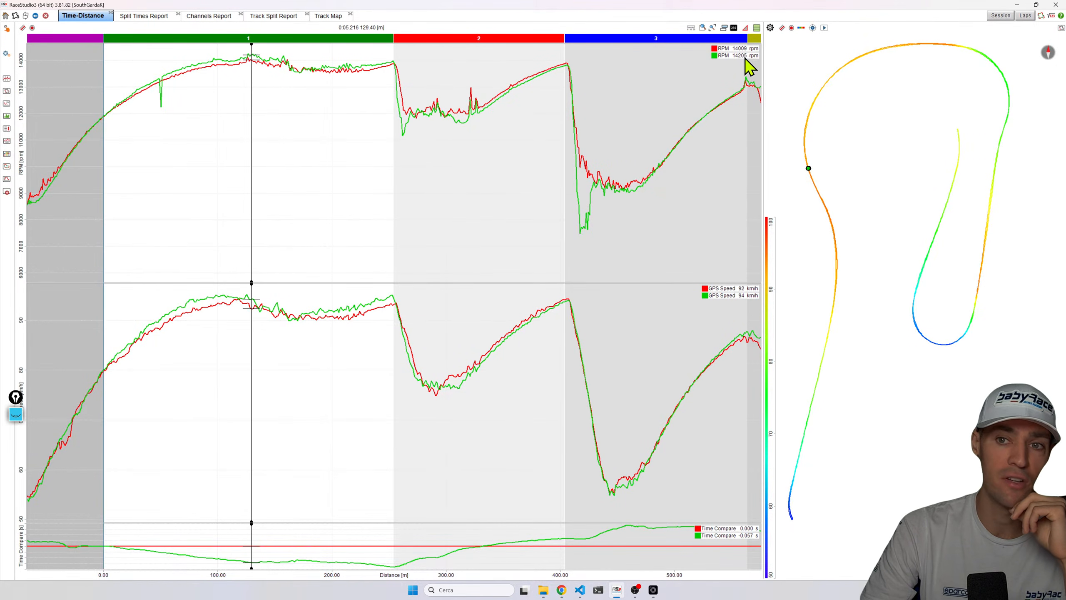
Pan along sectors 3 to 7 and move the cursor through each corner to compare both laps' RPM and speed.
drag(632, 218, 622, 208)
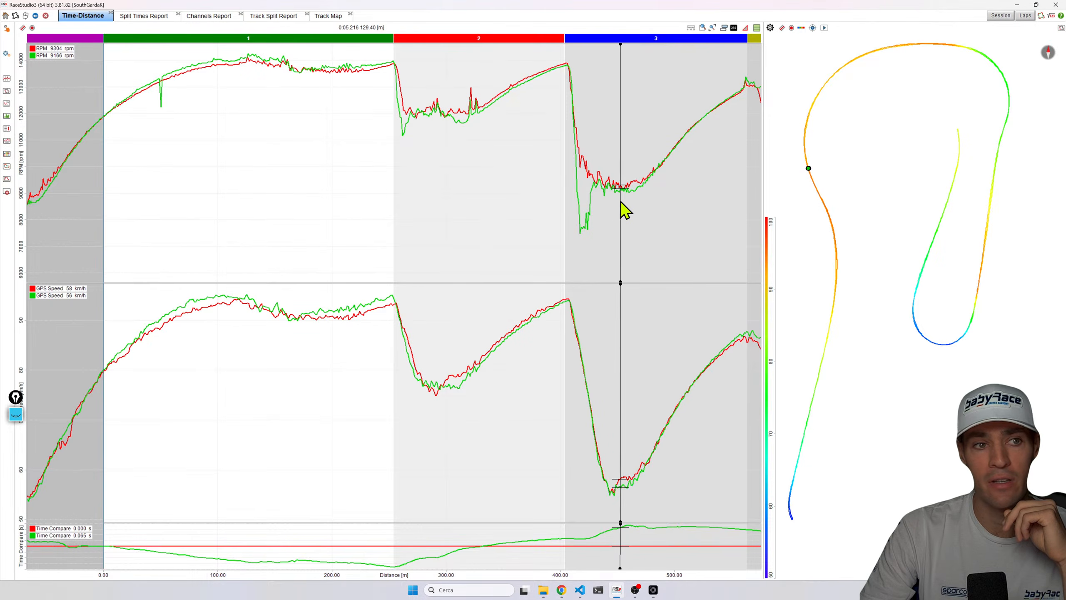
drag(589, 583, 85, 512)
drag(699, 579, 583, 571)
drag(548, 250, 495, 230)
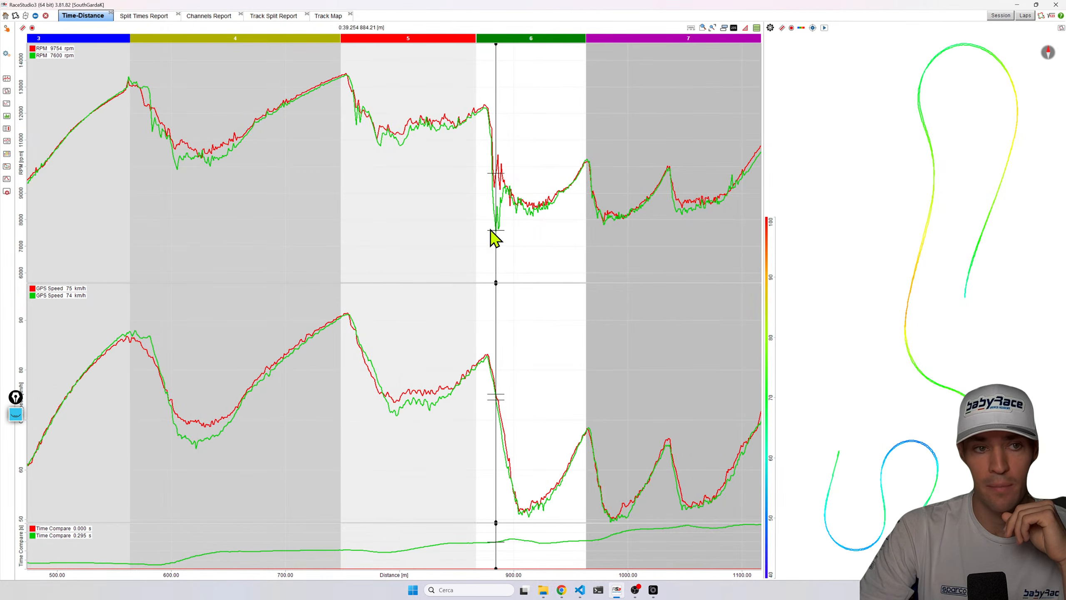
drag(616, 216, 623, 218)
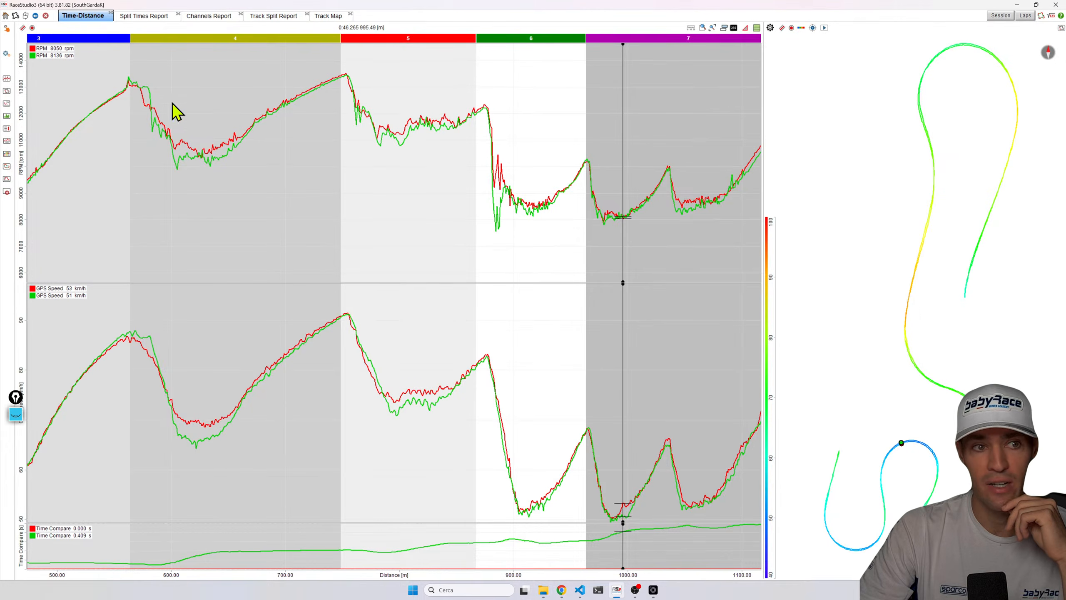
Reset the graphs to the full lap, then zoom into sectors 1 and 2 to compare the opening straight.
click(713, 28)
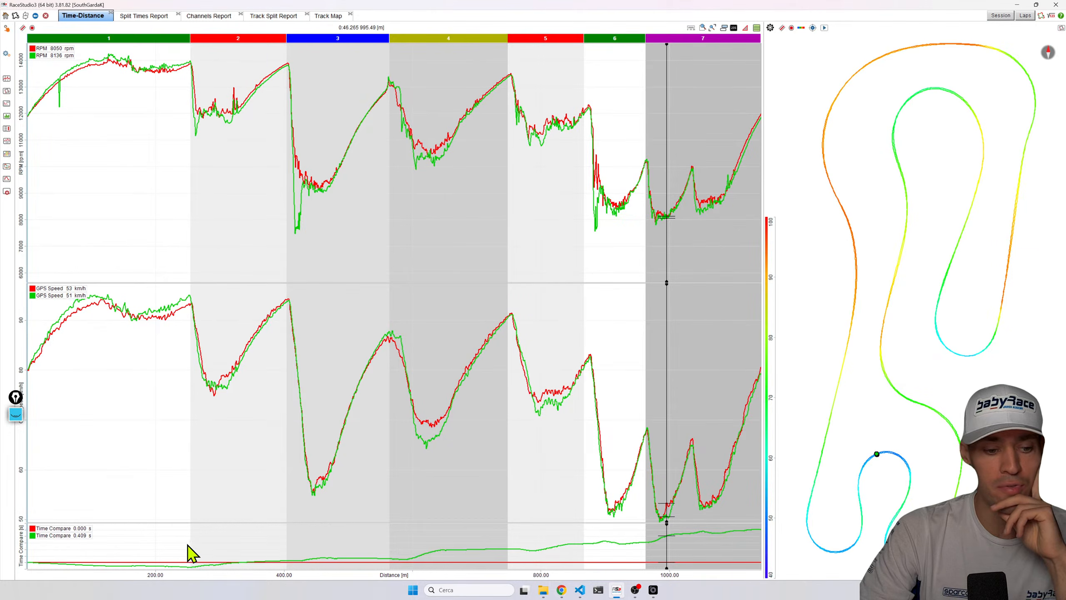
drag(180, 581, 319, 523)
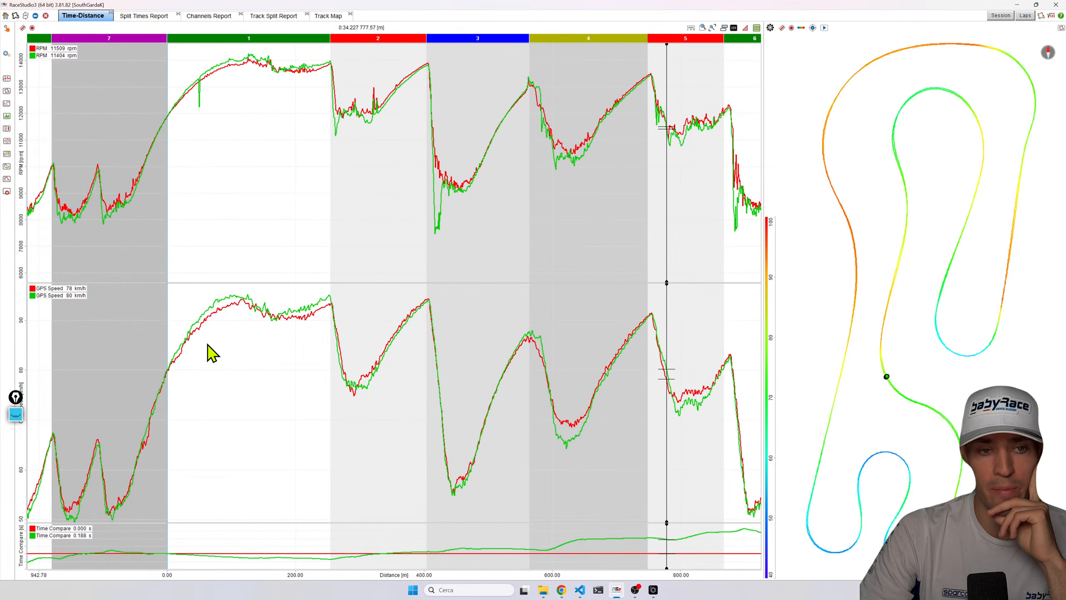
scroll(208, 351, up, 1)
drag(212, 579, 400, 555)
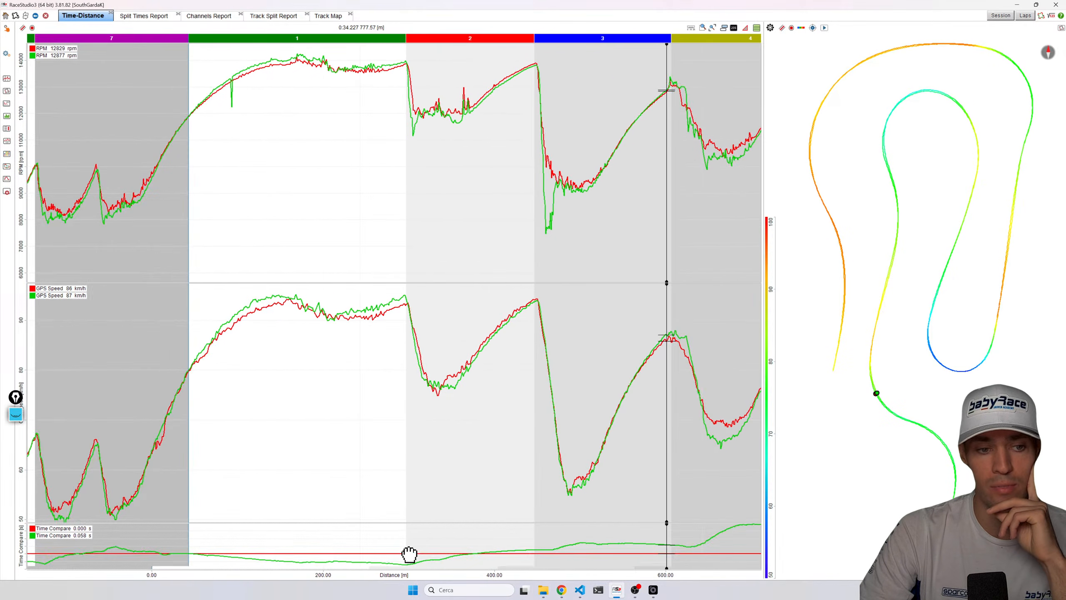
scroll(287, 384, up, 1)
drag(122, 312, 117, 218)
drag(112, 329, 141, 309)
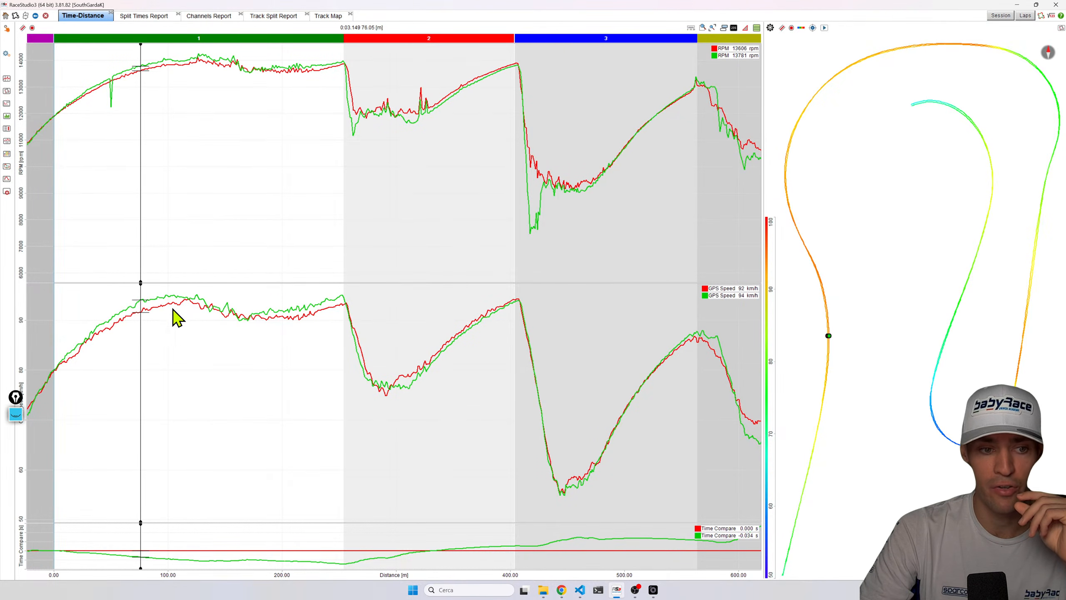
scroll(72, 336, up, 2)
drag(73, 338, 360, 290)
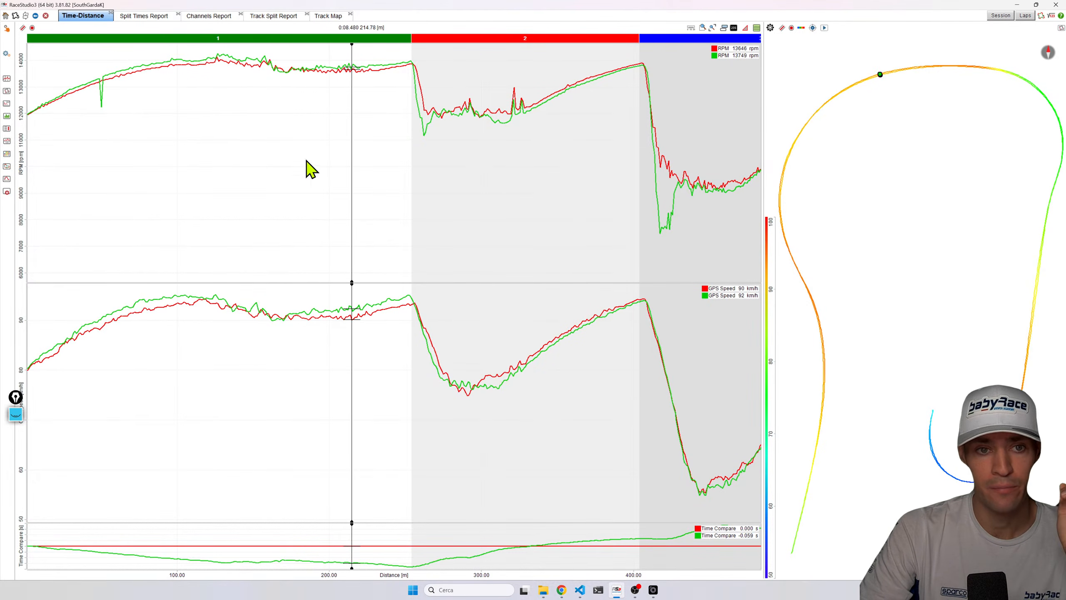
Move the cursor along the RPM and speed traces through sectors 1 to 3 to compare both laps.
mouse_move(101, 85)
mouse_down()
mouse_move(183, 76)
mouse_move(78, 100)
mouse_move(105, 95)
mouse_move(98, 89)
mouse_up()
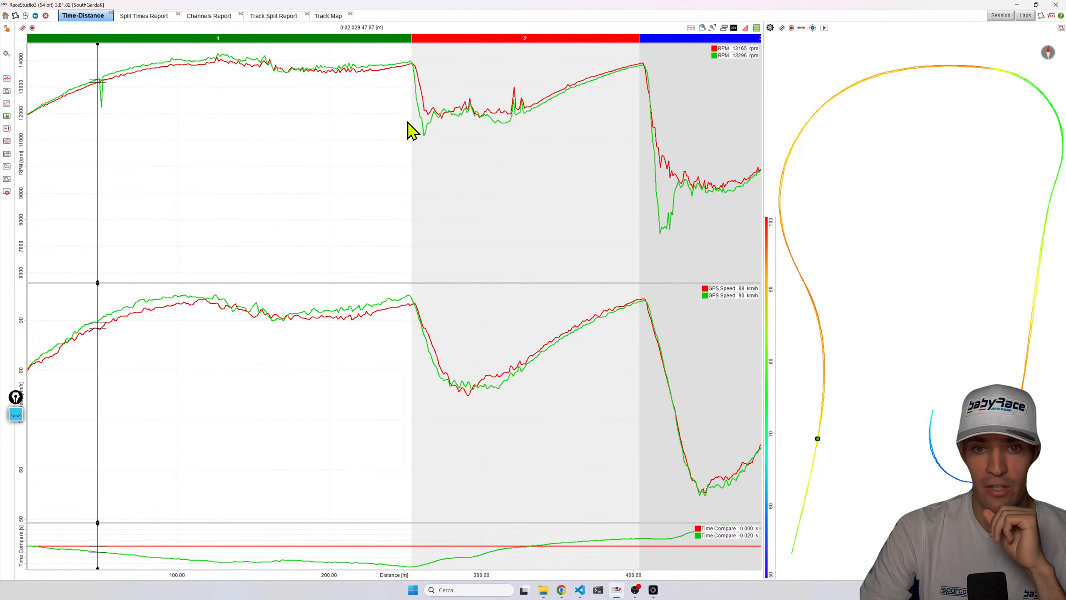
drag(528, 114, 106, 97)
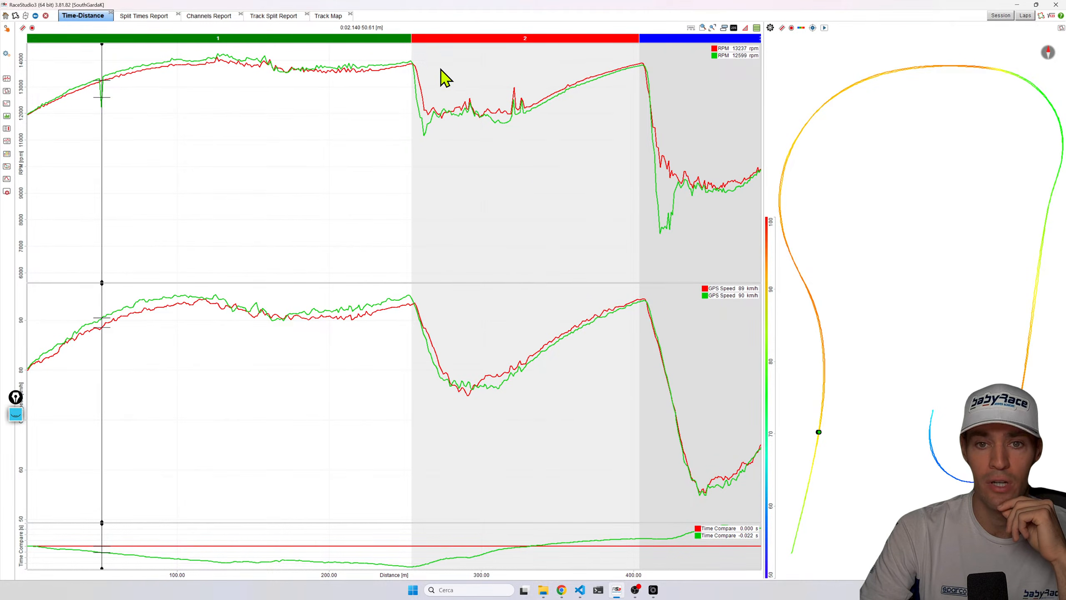
click(514, 108)
scroll(999, 195, up, 5)
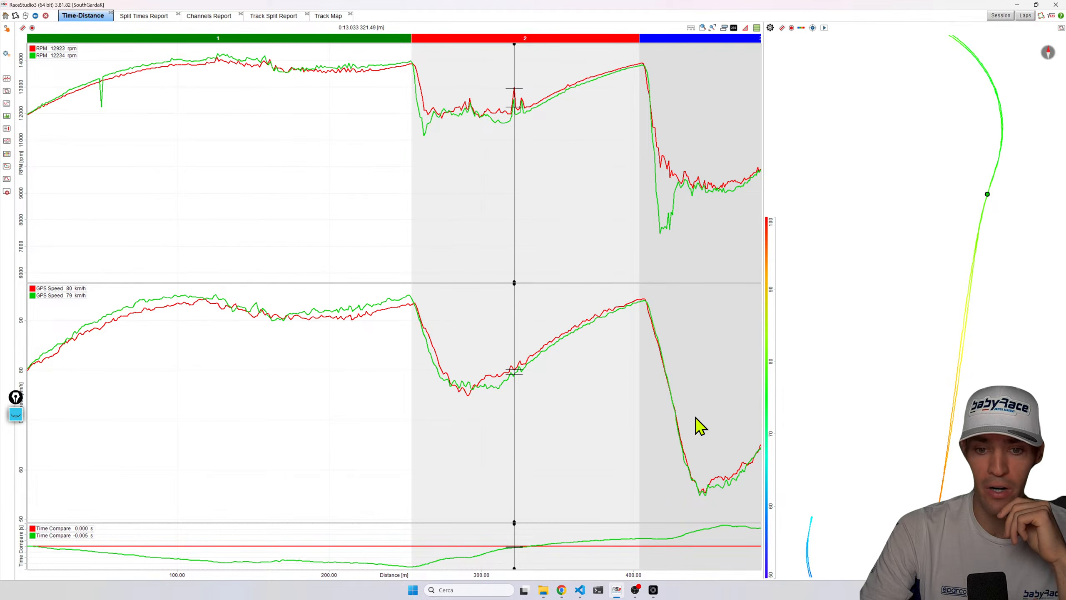
click(662, 234)
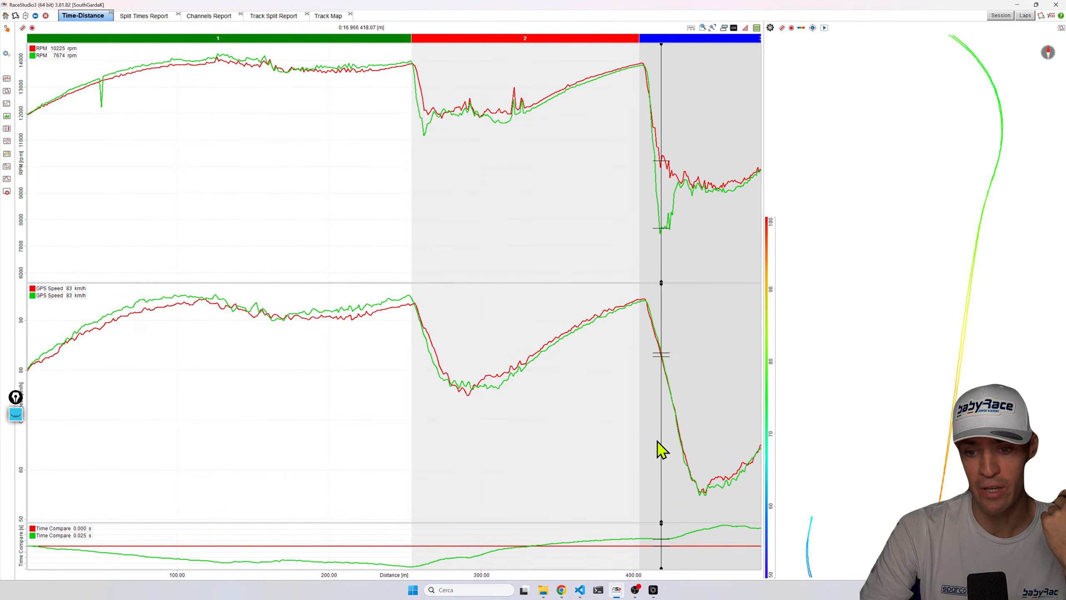
drag(646, 576, 688, 504)
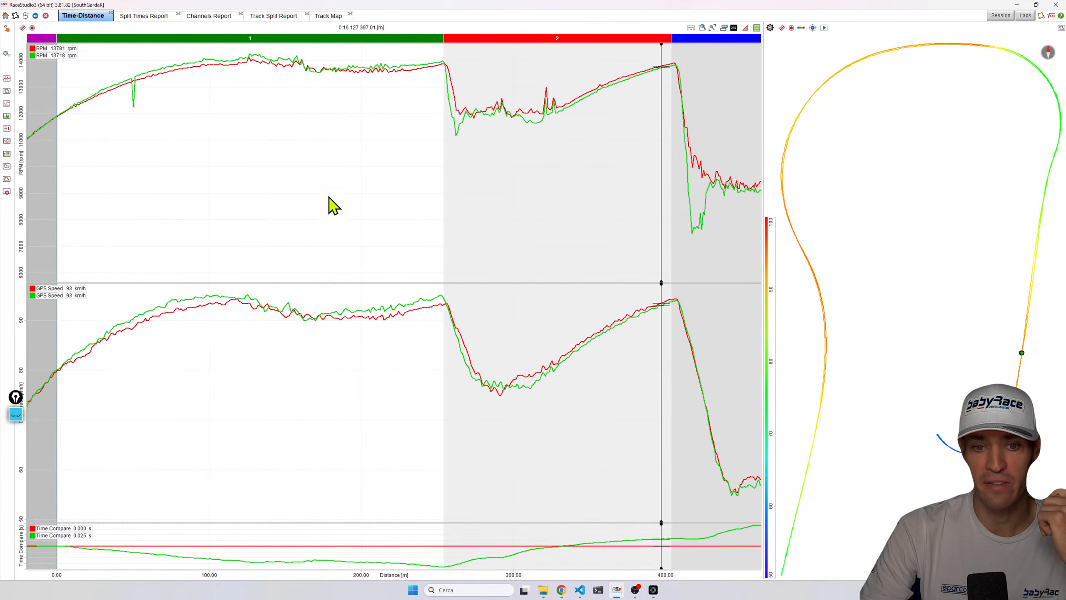
click(133, 101)
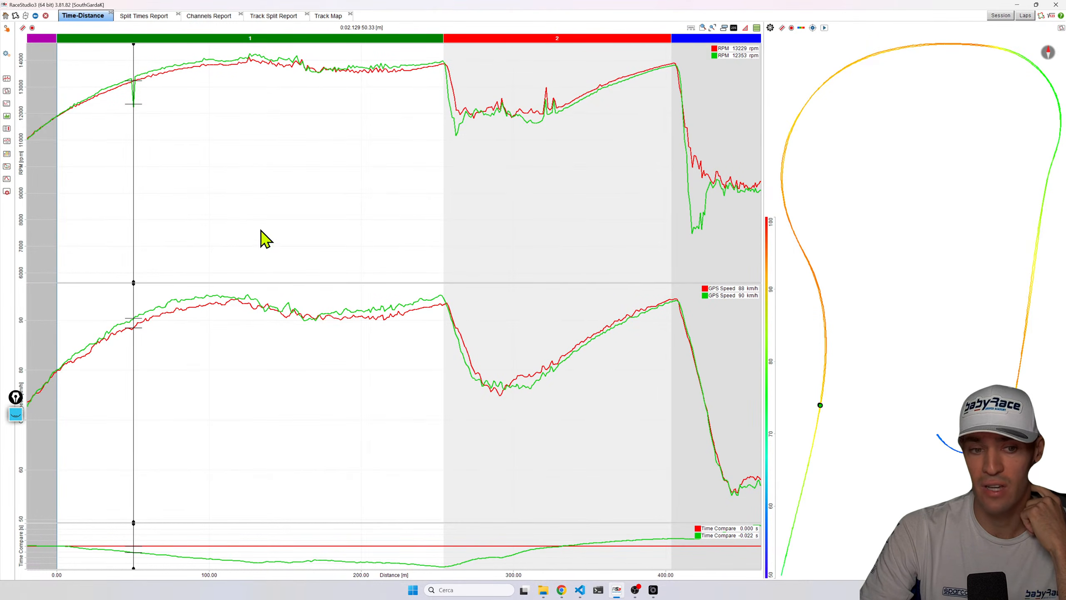
drag(183, 54, 439, 62)
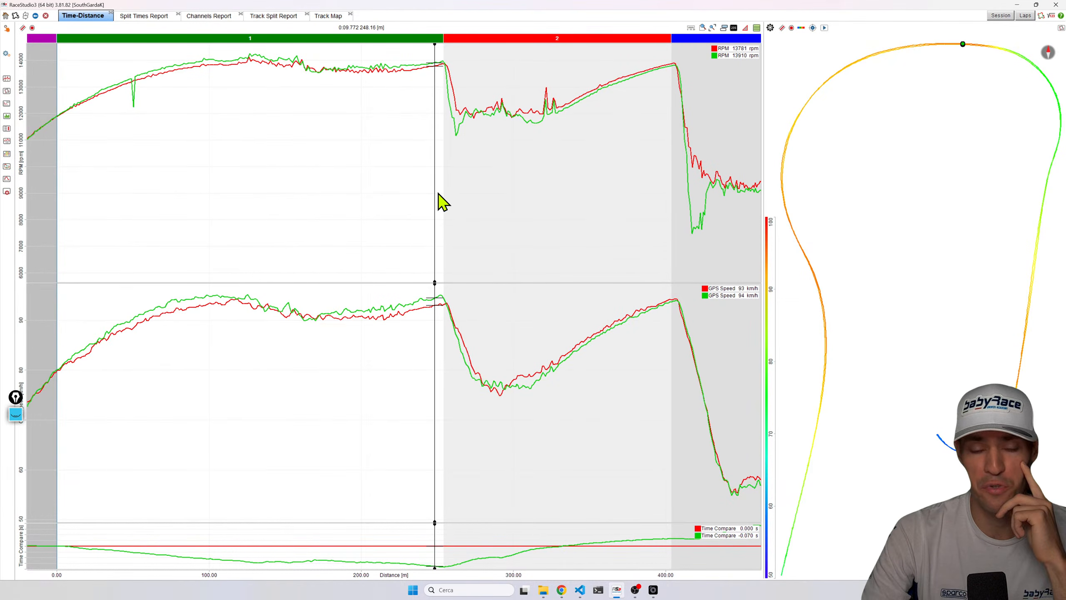
drag(263, 326, 295, 310)
Zoom into the main straight to compare both laps near 150 m, then return to the full-lap view.
scroll(280, 330, up, 1)
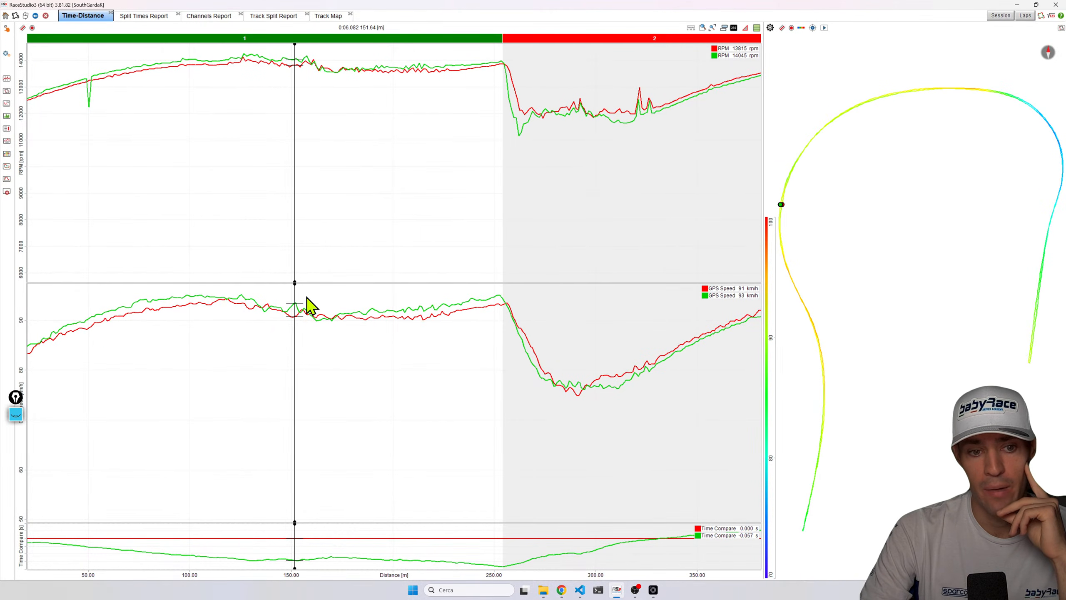
click(291, 64)
drag(293, 63, 296, 64)
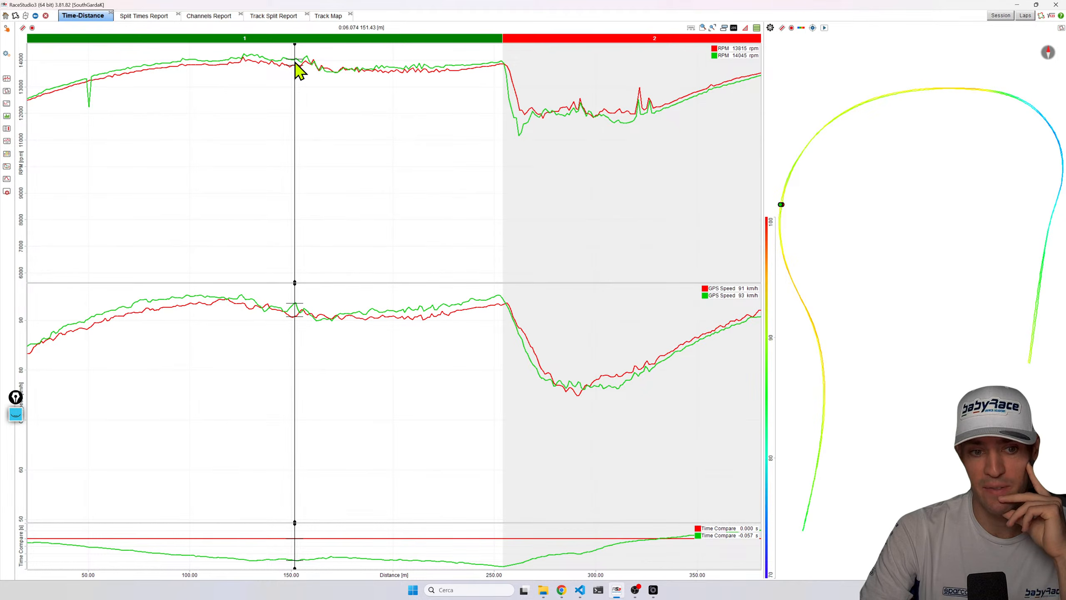
mouse_move(271, 327)
mouse_down()
mouse_move(300, 312)
mouse_move(282, 315)
mouse_move(297, 300)
mouse_move(296, 310)
mouse_up()
click(264, 328)
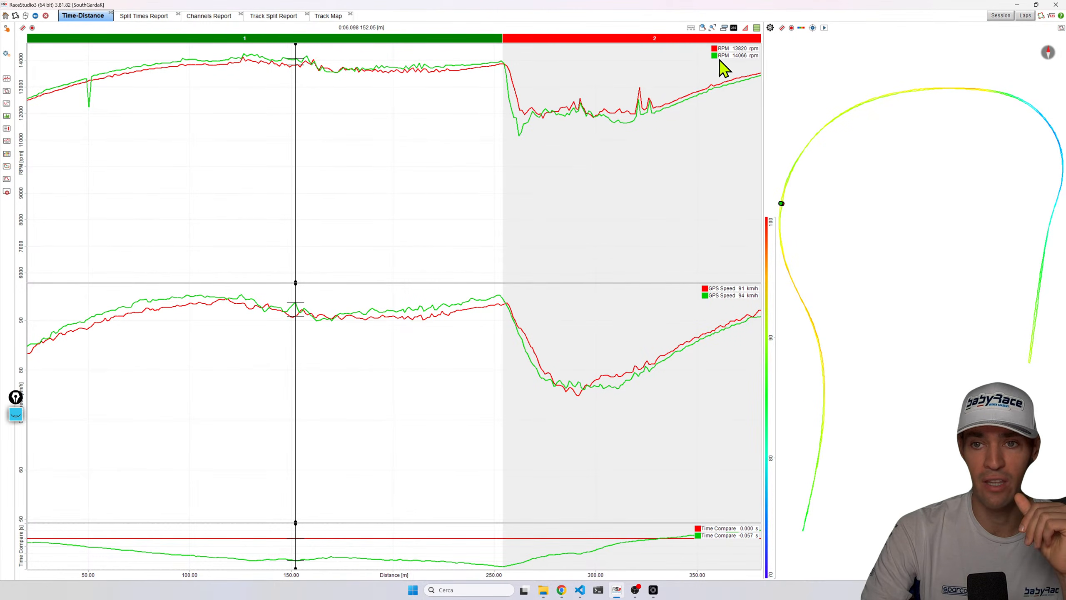
click(713, 30)
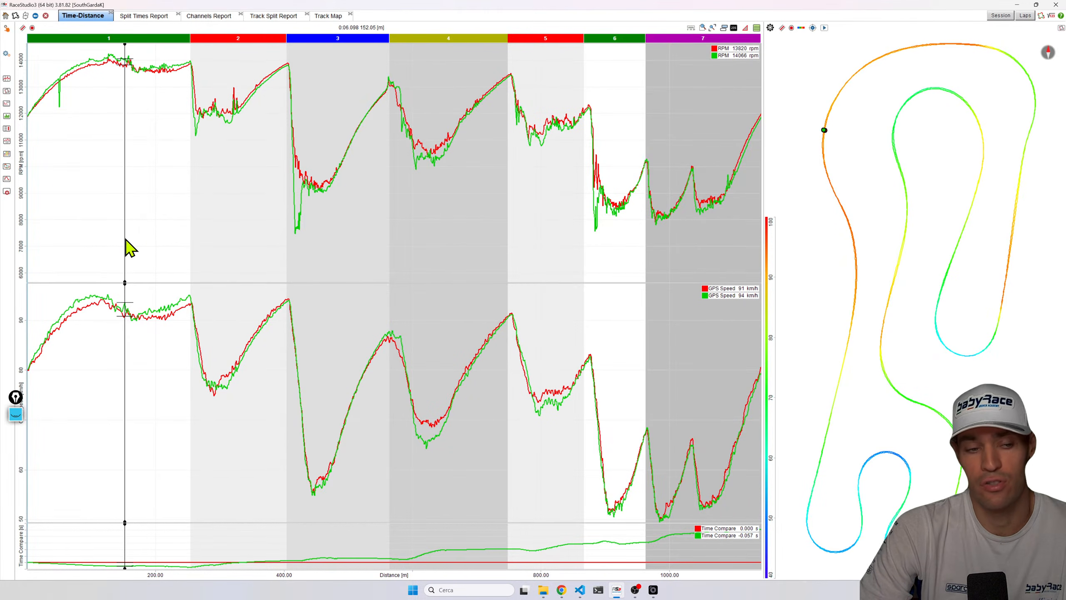
Zoom into sector 4 to compare both laps' speed and RPM through its corner.
click(89, 235)
scroll(281, 257, up, 2)
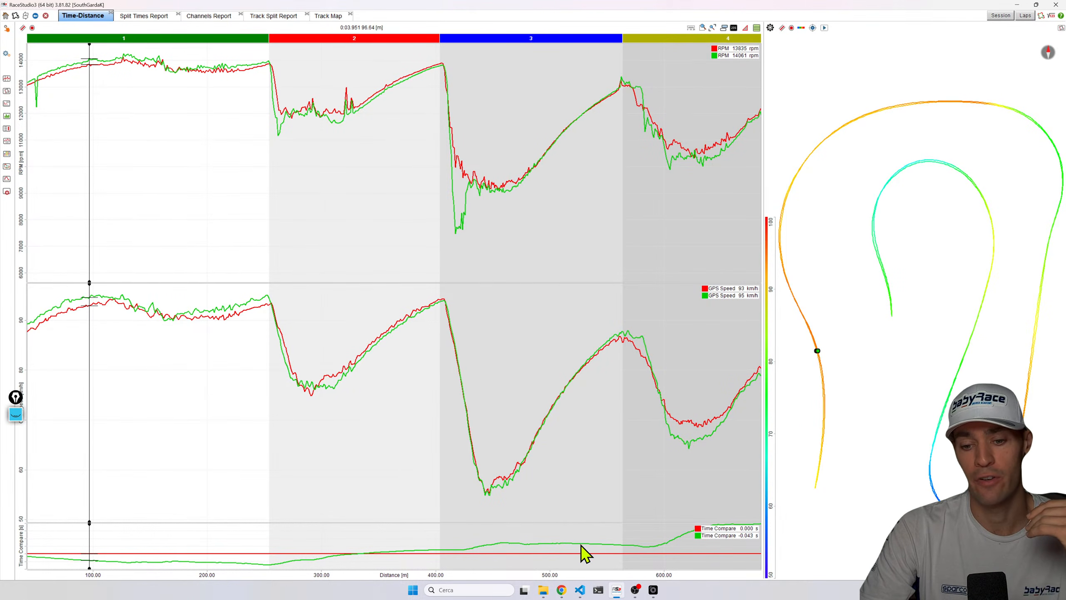
drag(590, 569, 333, 531)
click(423, 458)
scroll(421, 457, up, 2)
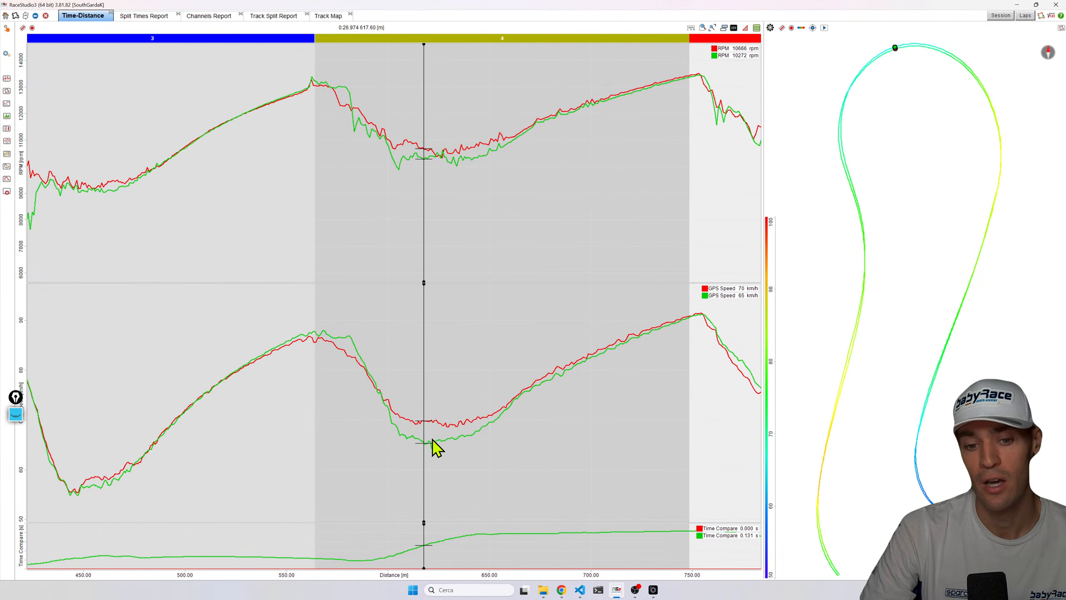
click(433, 442)
scroll(433, 441, up, 1)
drag(419, 442, 430, 448)
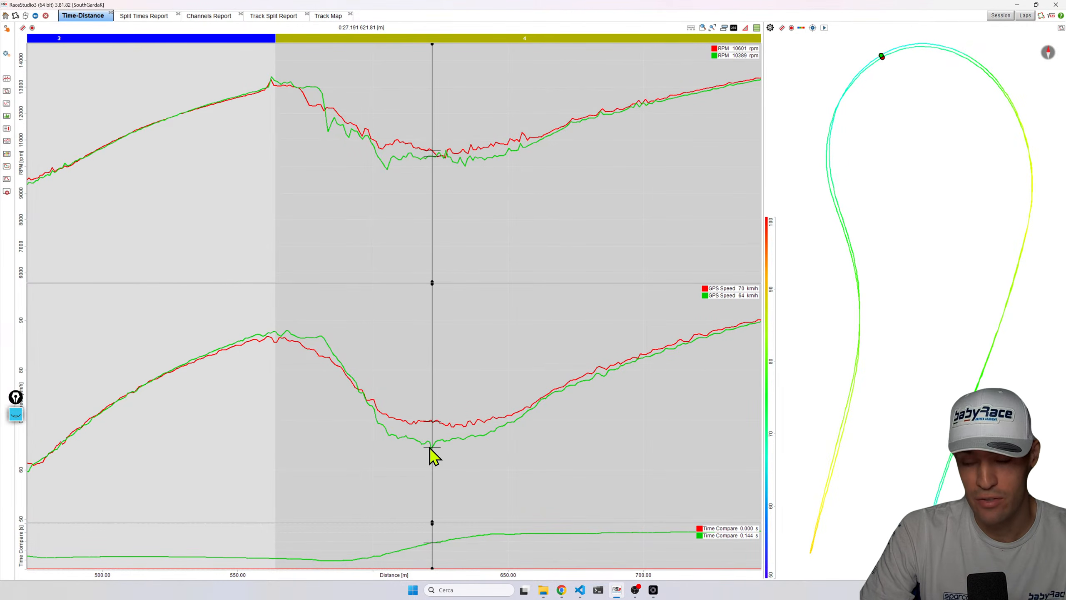
scroll(931, 182, up, 2)
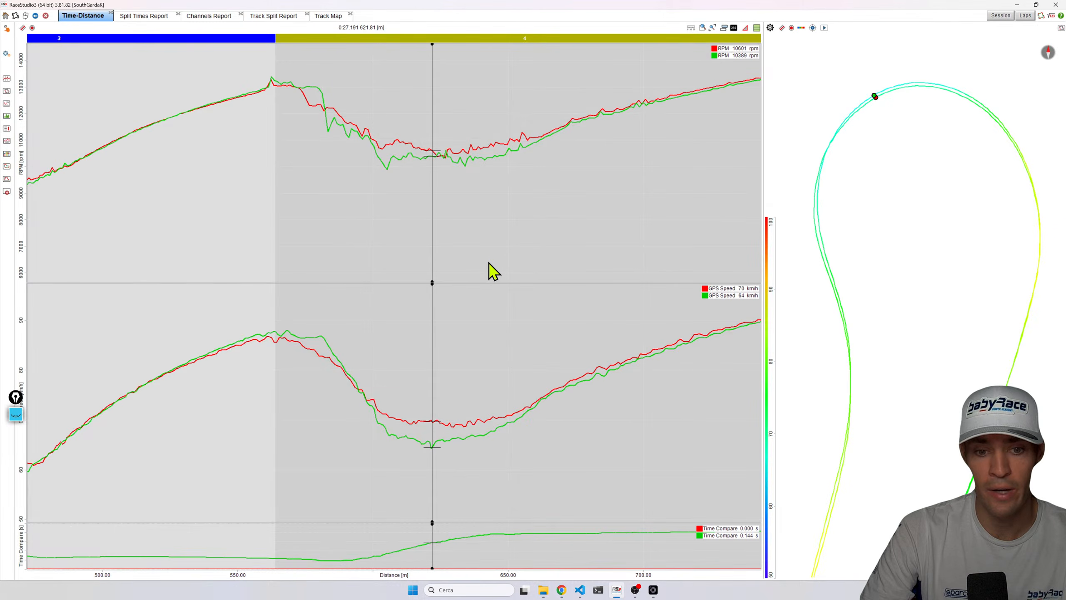
Move the cursor through sector 4's braking zone and corner minimum to compare both laps' speed and RPM.
mouse_move(435, 409)
mouse_down()
mouse_move(421, 419)
mouse_move(401, 399)
mouse_up()
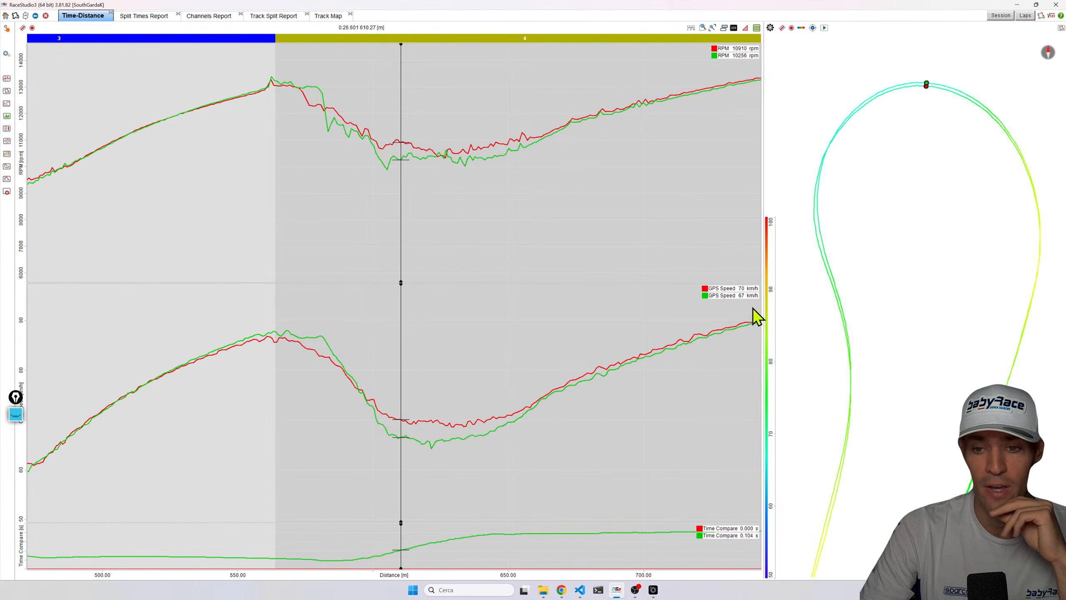
drag(420, 446, 442, 431)
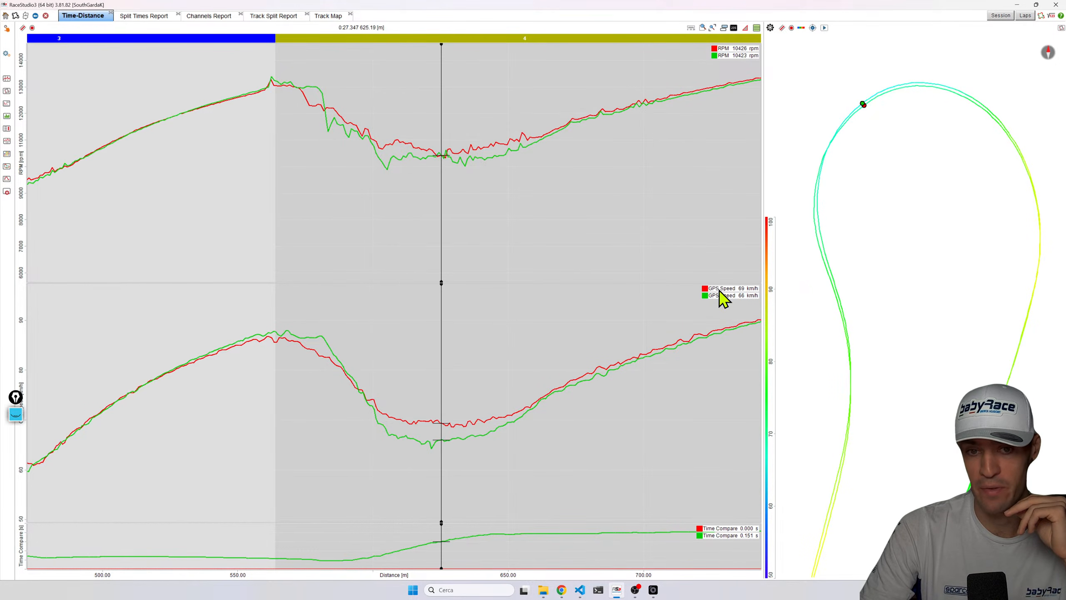
drag(323, 109, 525, 147)
drag(303, 99, 327, 139)
drag(313, 336, 469, 411)
click(268, 305)
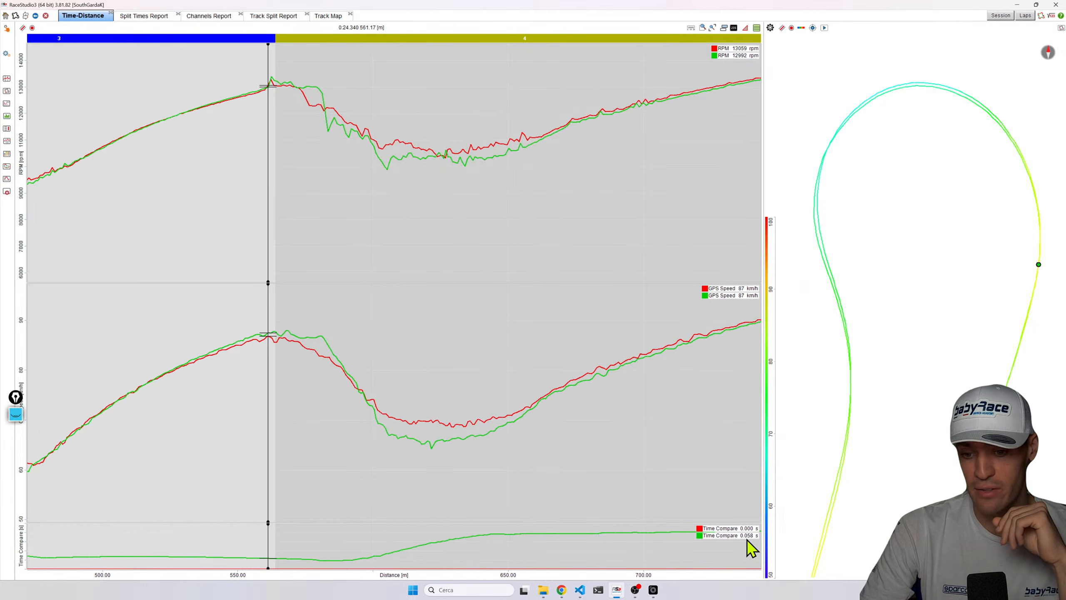
click(709, 369)
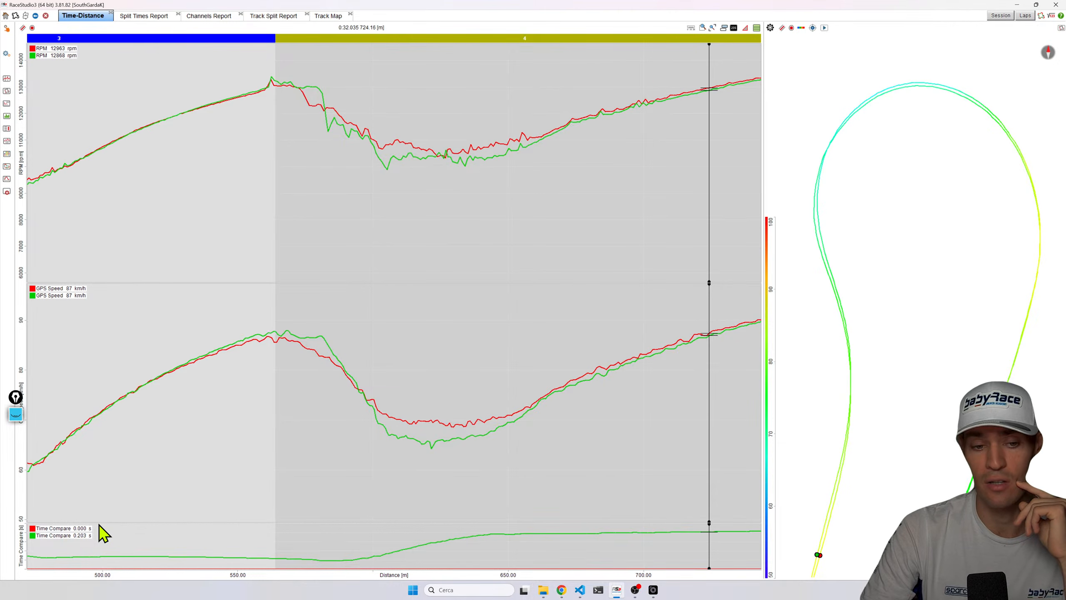
Step the cursor repeatedly over the RPM dip at sector 4's corner entry to compare the two laps.
mouse_move(336, 373)
mouse_down()
mouse_move(471, 382)
mouse_move(402, 403)
mouse_up()
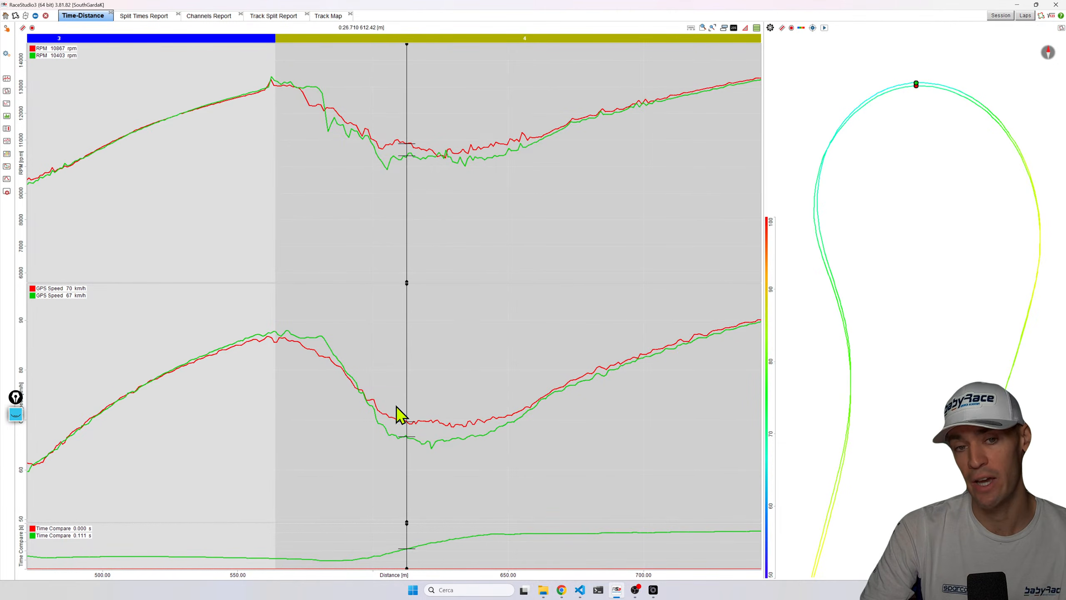
drag(398, 159, 409, 161)
mouse_move(328, 104)
mouse_down()
mouse_move(409, 160)
mouse_move(502, 155)
mouse_move(399, 143)
mouse_move(446, 158)
mouse_move(498, 146)
mouse_up()
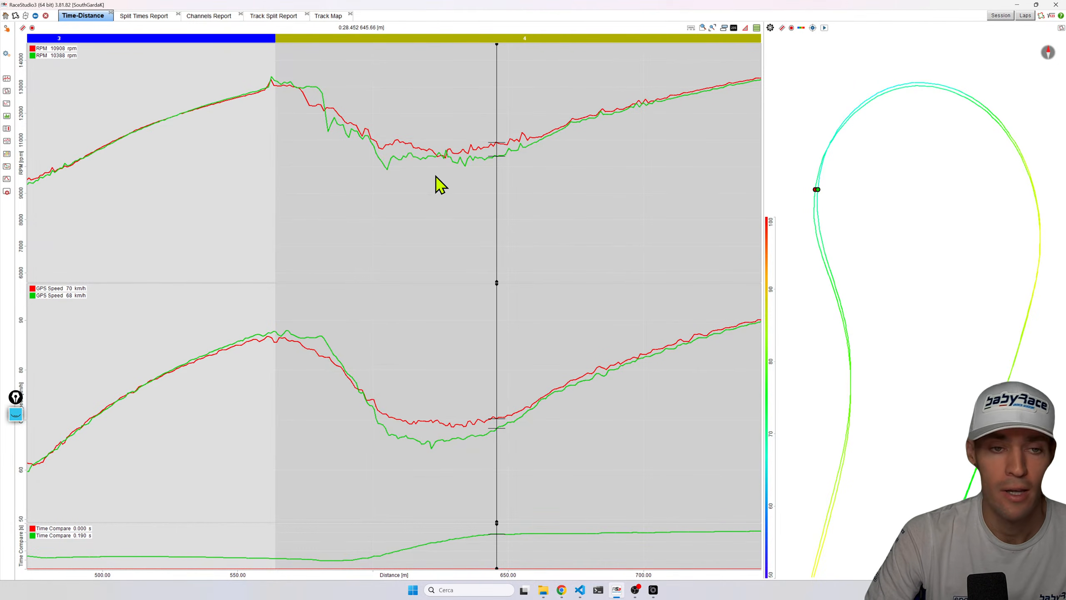
click(404, 156)
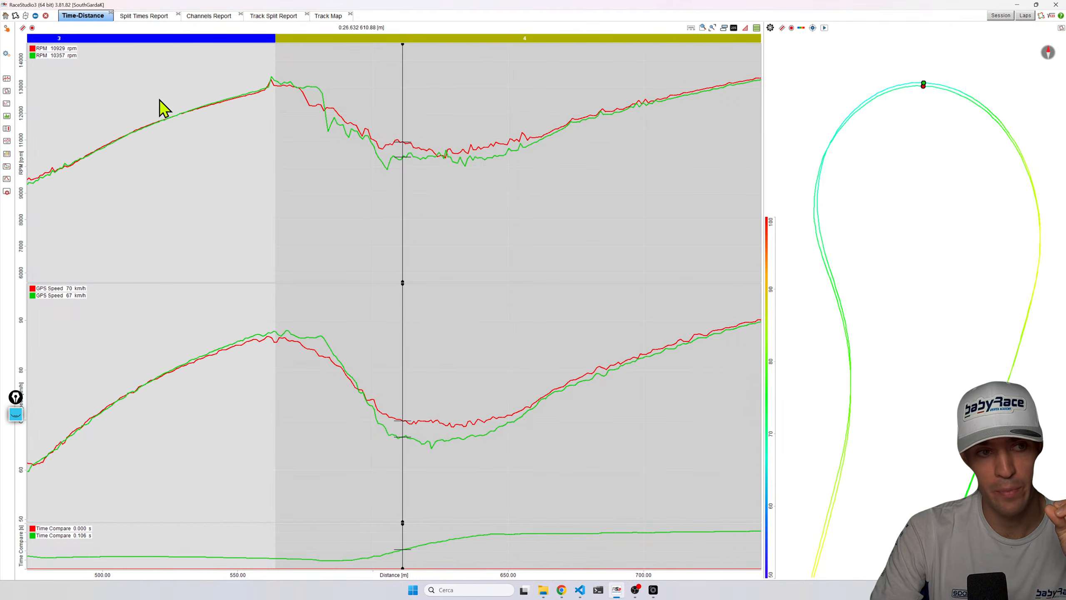
drag(386, 150, 400, 153)
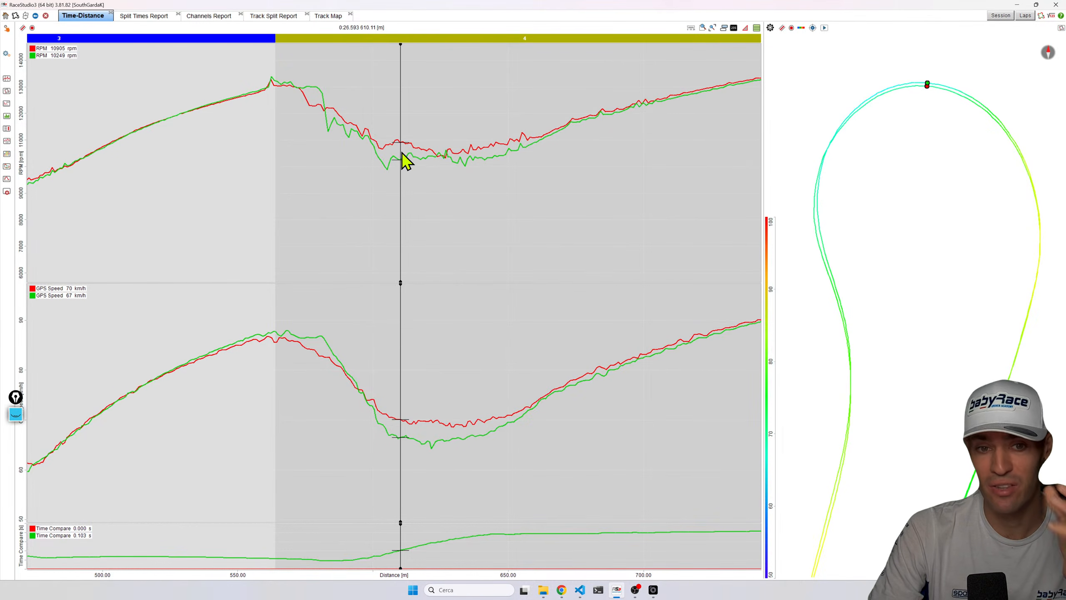
click(326, 112)
drag(333, 119, 397, 149)
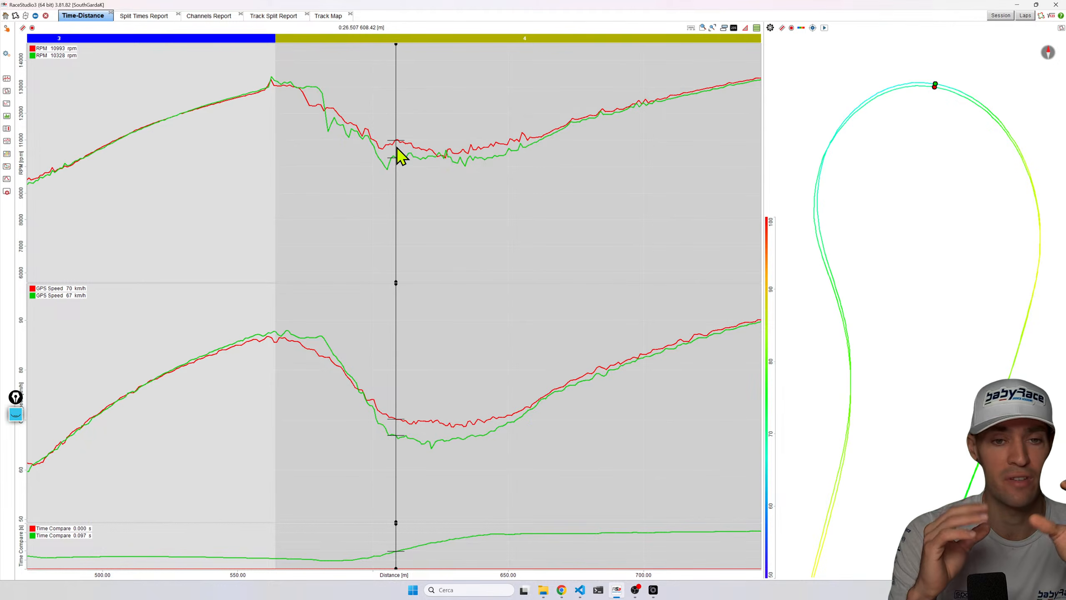
drag(329, 112, 398, 155)
Zoom out and pan back to sector 3 to compare both laps at its corner minimum.
click(713, 28)
scroll(443, 154, up, 2)
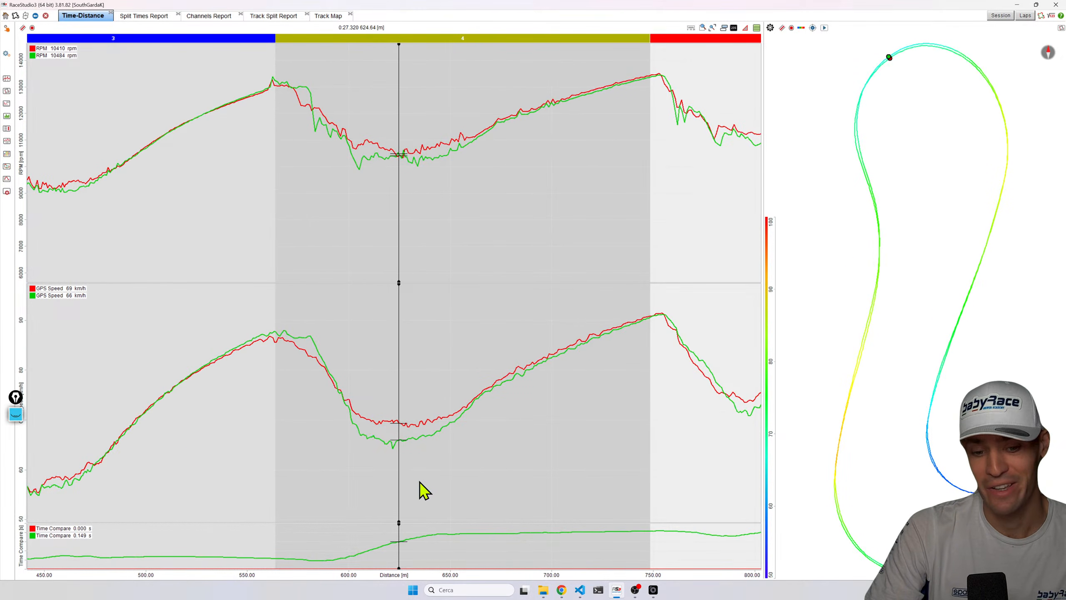
drag(396, 576, 626, 561)
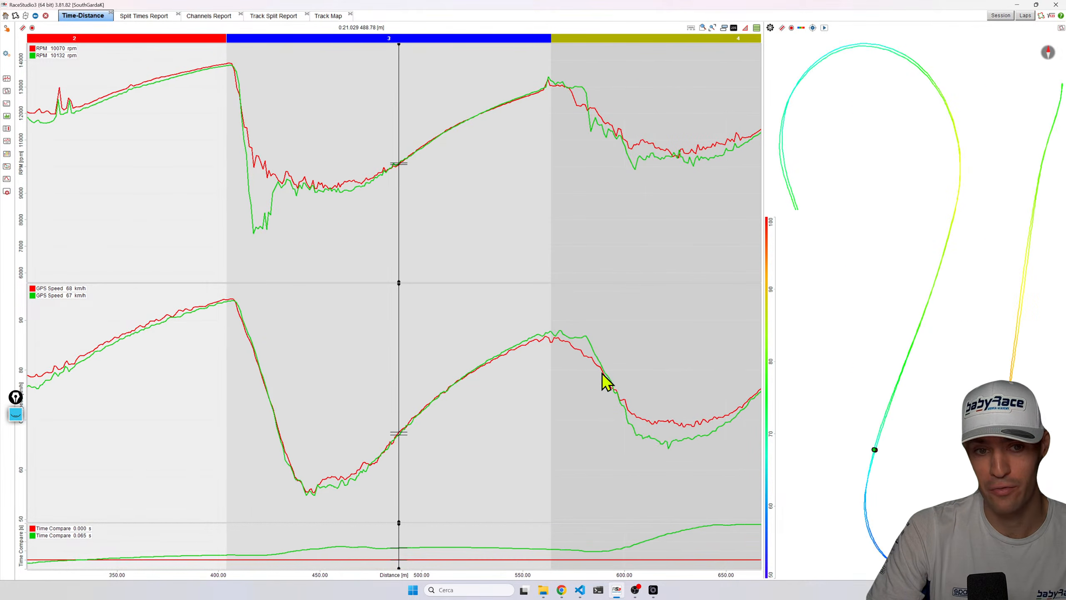
drag(315, 198, 324, 178)
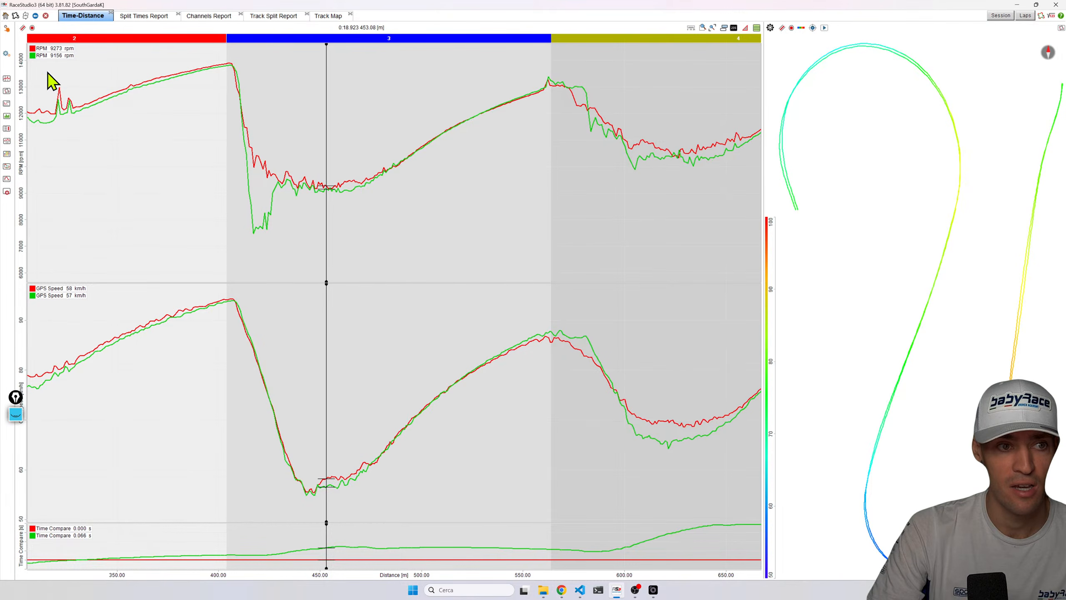
Pan to sector 4 and place the cursor at points along its corner on the track map to compare both laps.
drag(640, 571, 307, 555)
click(413, 172)
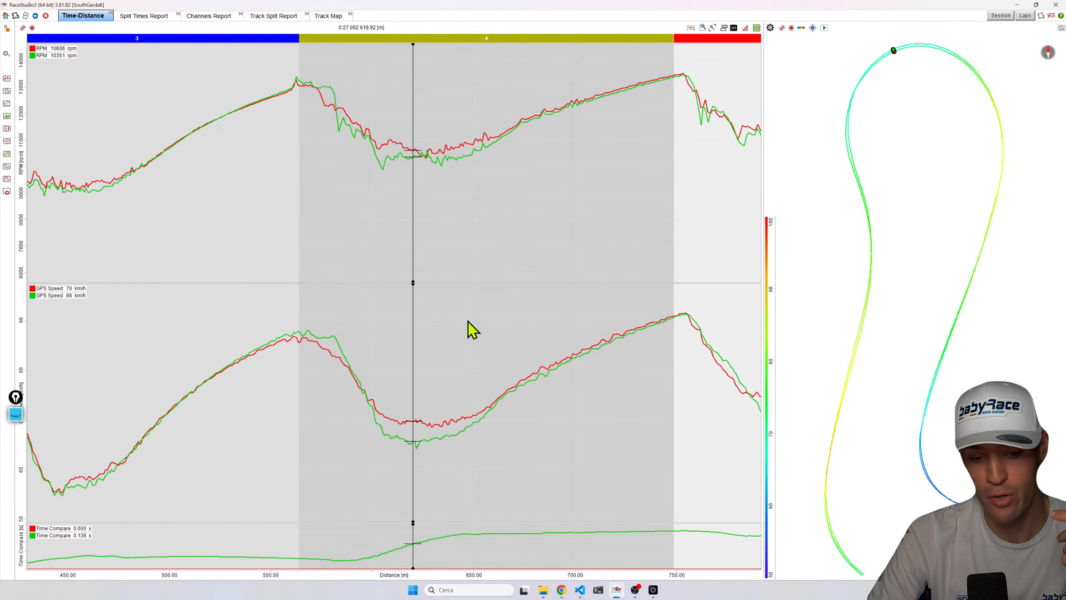
drag(533, 573, 518, 578)
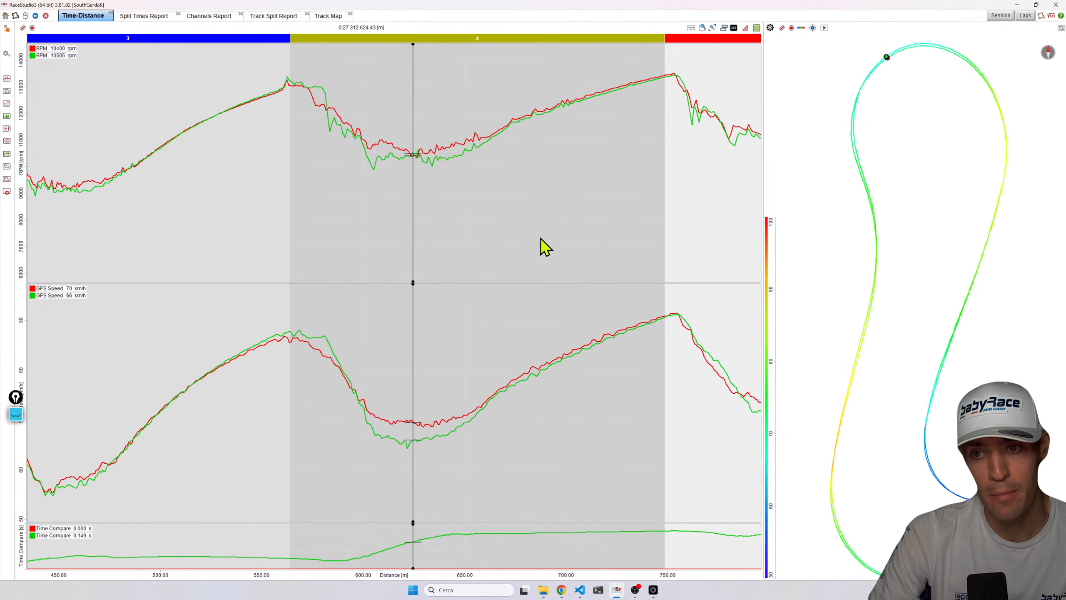
click(1004, 126)
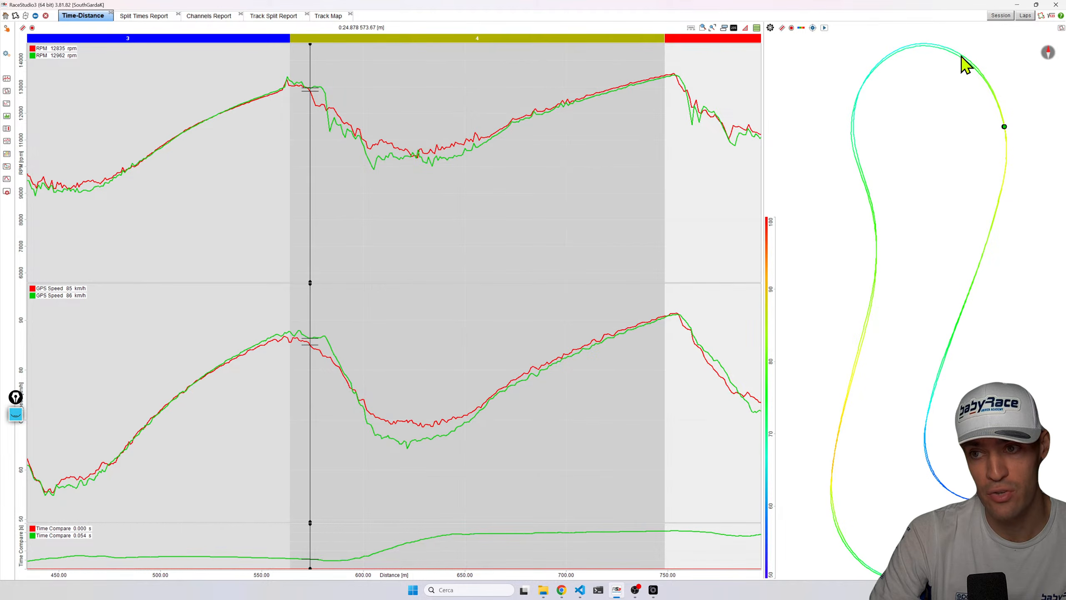
click(938, 48)
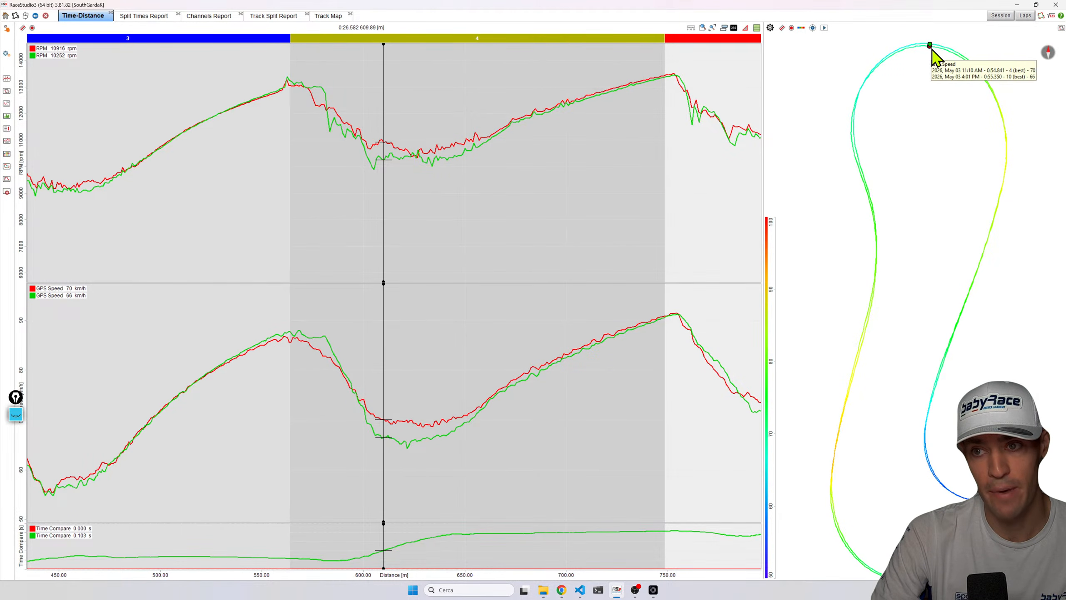
scroll(942, 66, up, 2)
scroll(936, 65, up, 1)
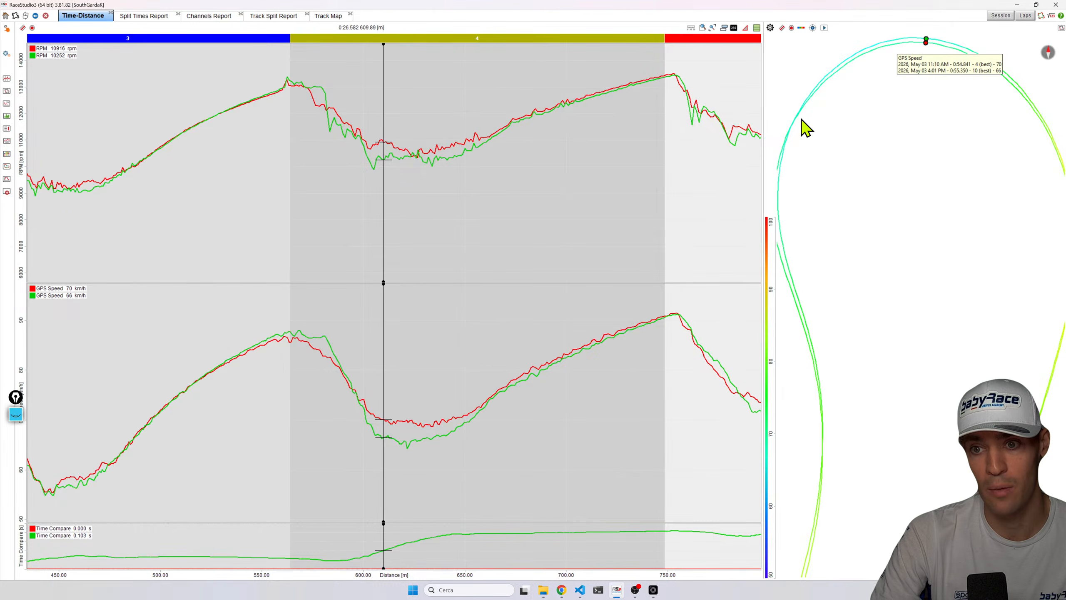
click(793, 171)
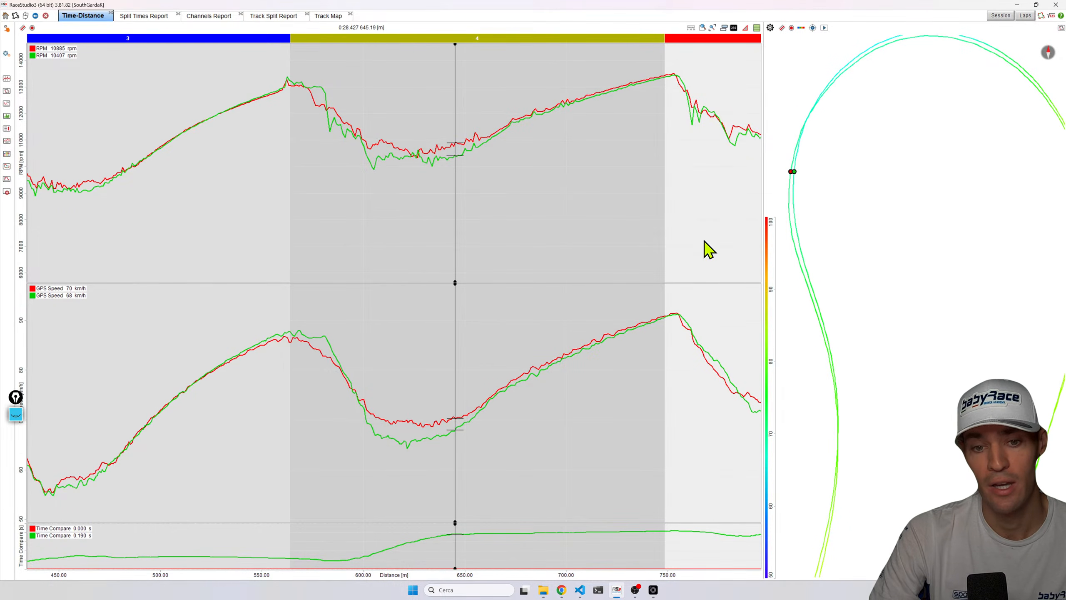
click(794, 229)
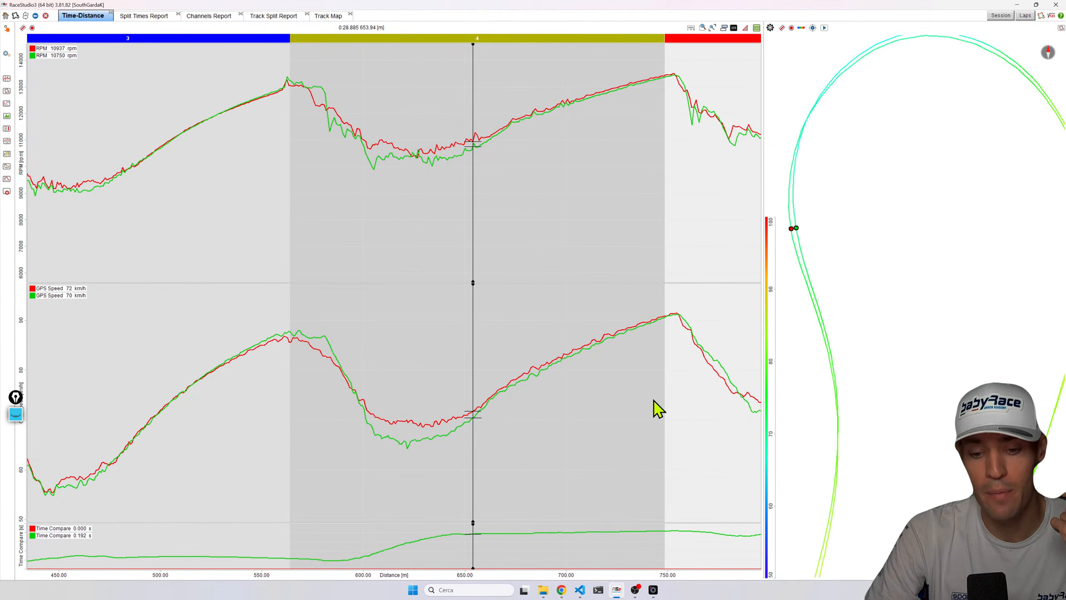
Zoom into sector 3's braking zone and add the GPS LonAcc channel as a third graph.
drag(614, 578, 762, 509)
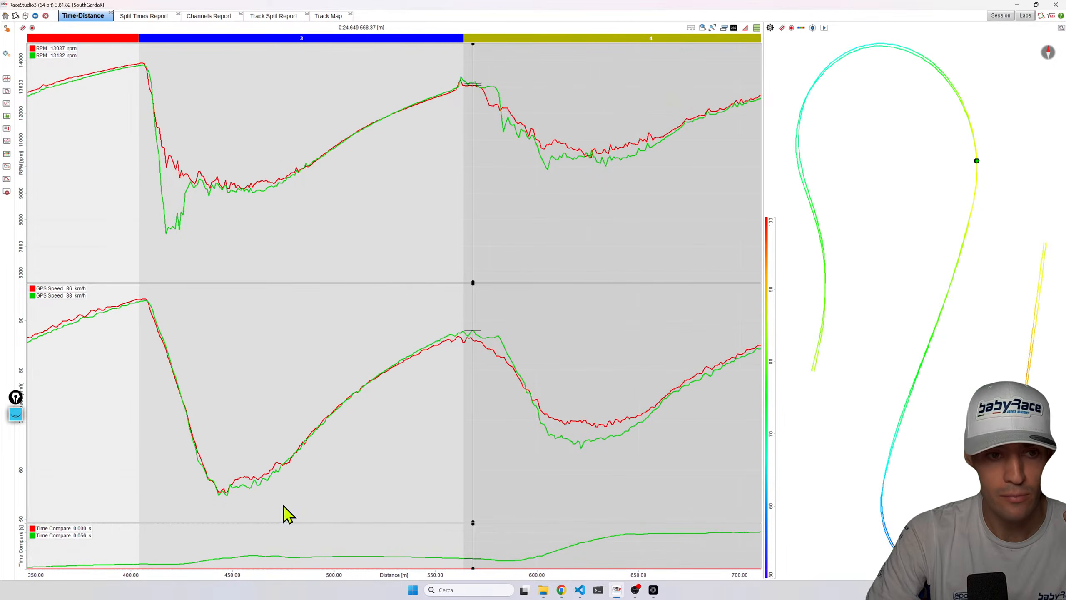
drag(171, 573, 394, 563)
drag(369, 145, 382, 170)
scroll(382, 170, up, 2)
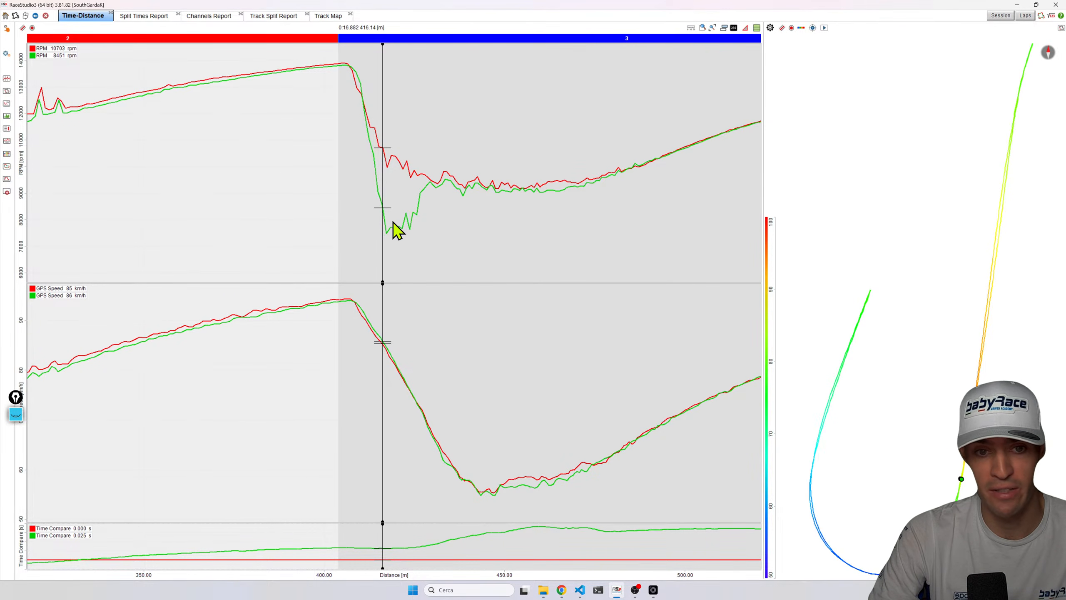
key(F2)
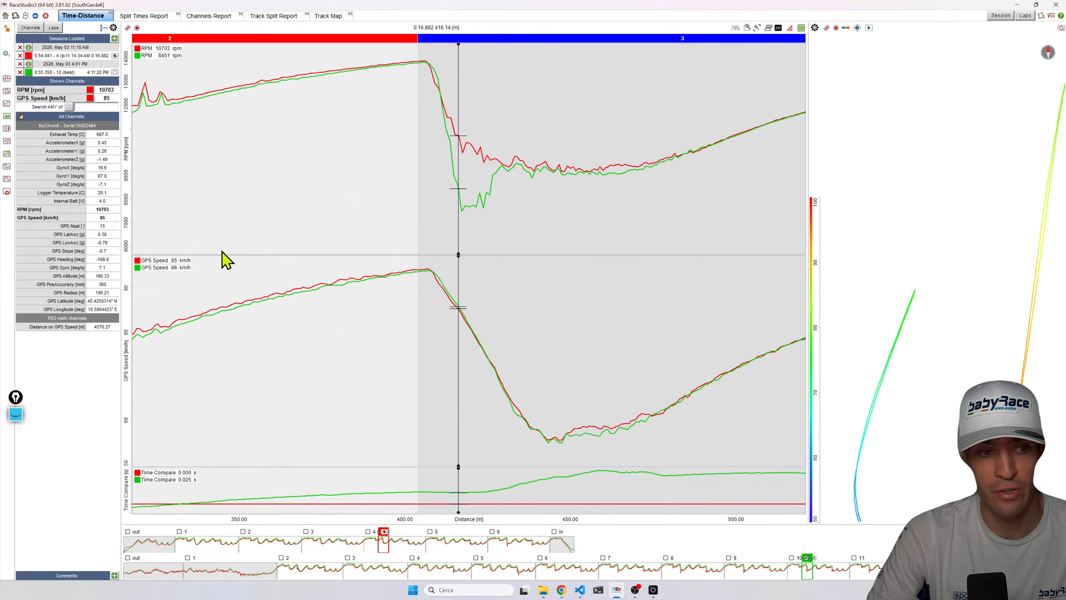
click(74, 245)
key(F2)
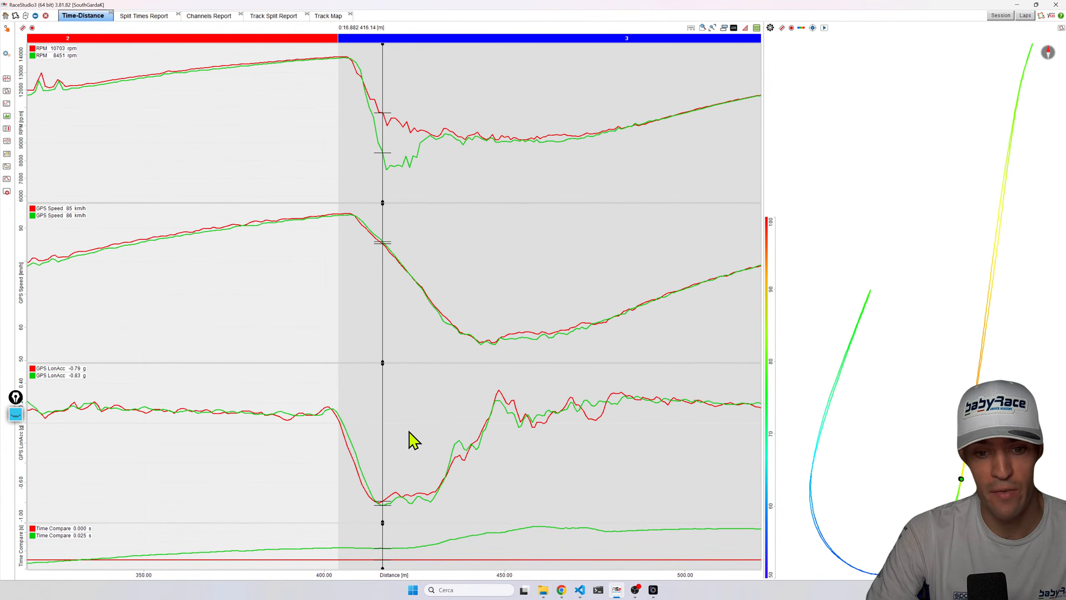
Turn on the minimum and maximum markers for the GPS LonAcc traces.
click(384, 509)
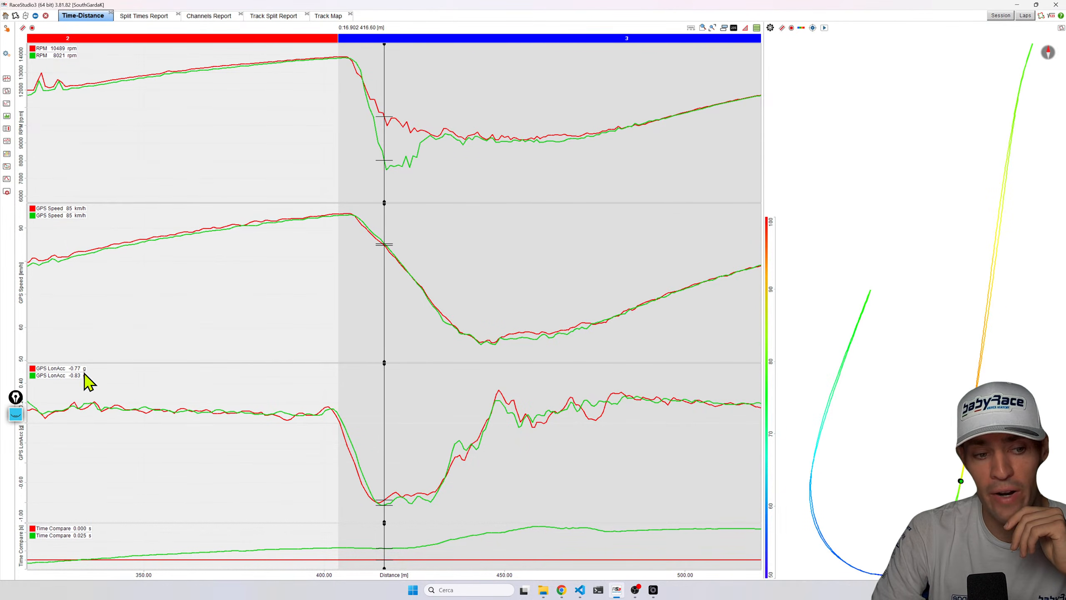
click(75, 374)
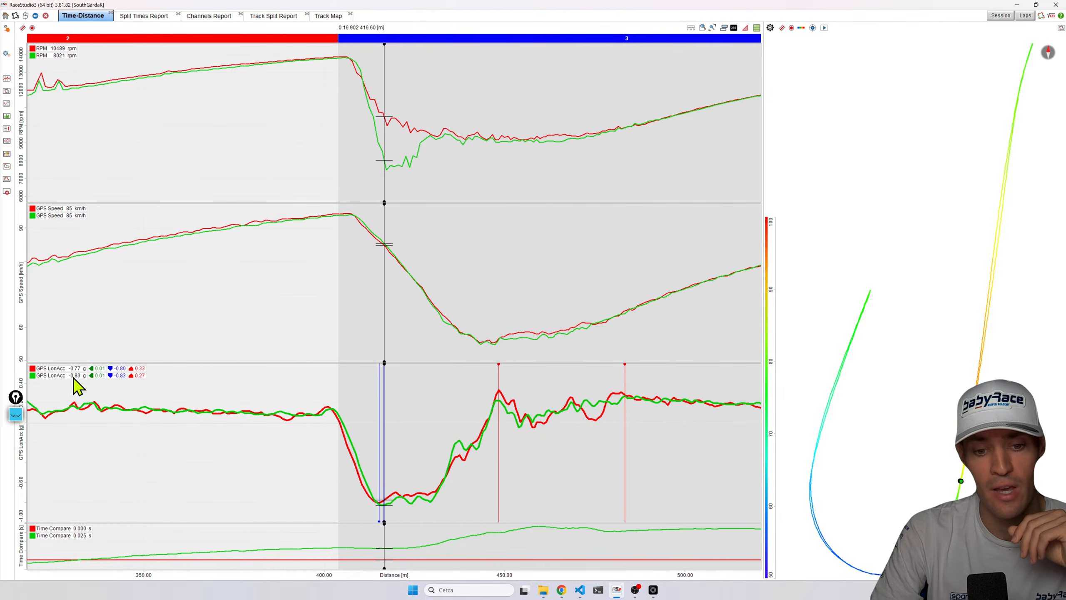
click(384, 516)
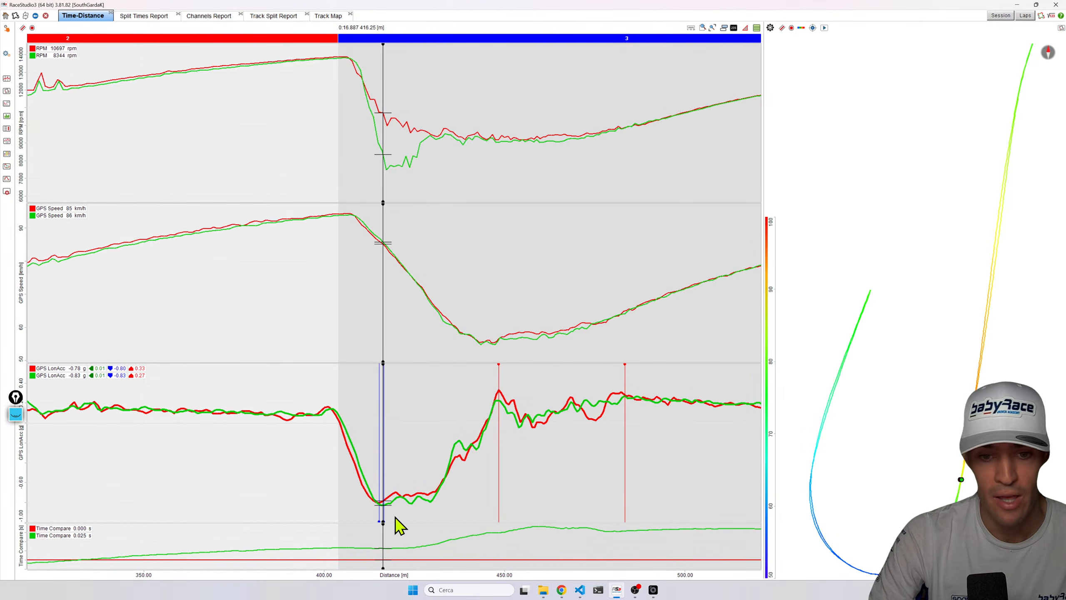
Move the cursor through sector 3's braking zone to compare both laps' deceleration, speed and RPM.
drag(416, 493, 499, 401)
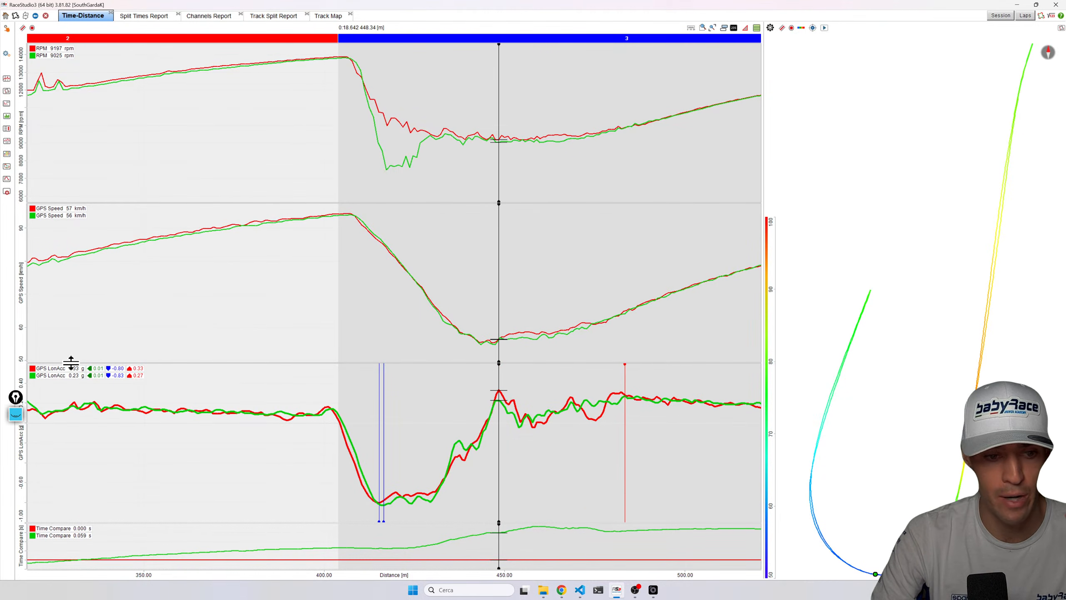
click(361, 95)
drag(382, 128, 388, 144)
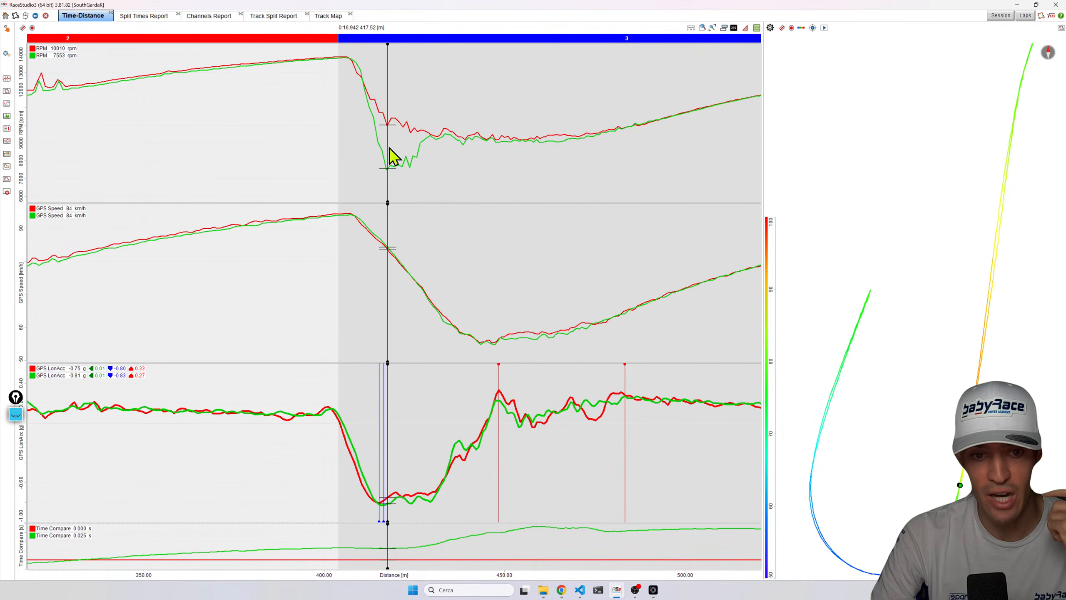
drag(347, 95, 389, 166)
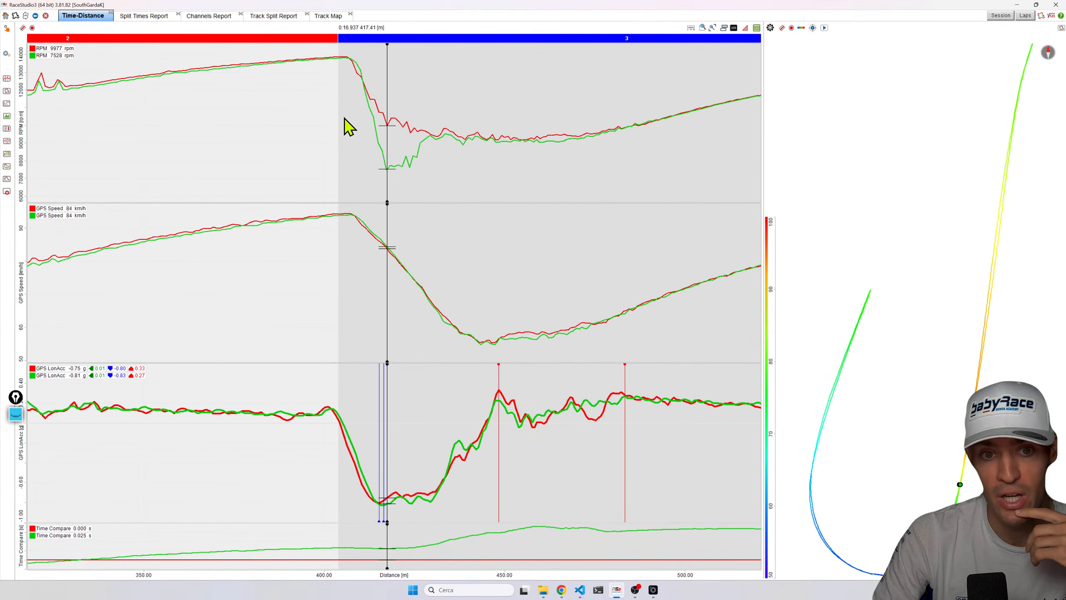
drag(369, 95, 387, 130)
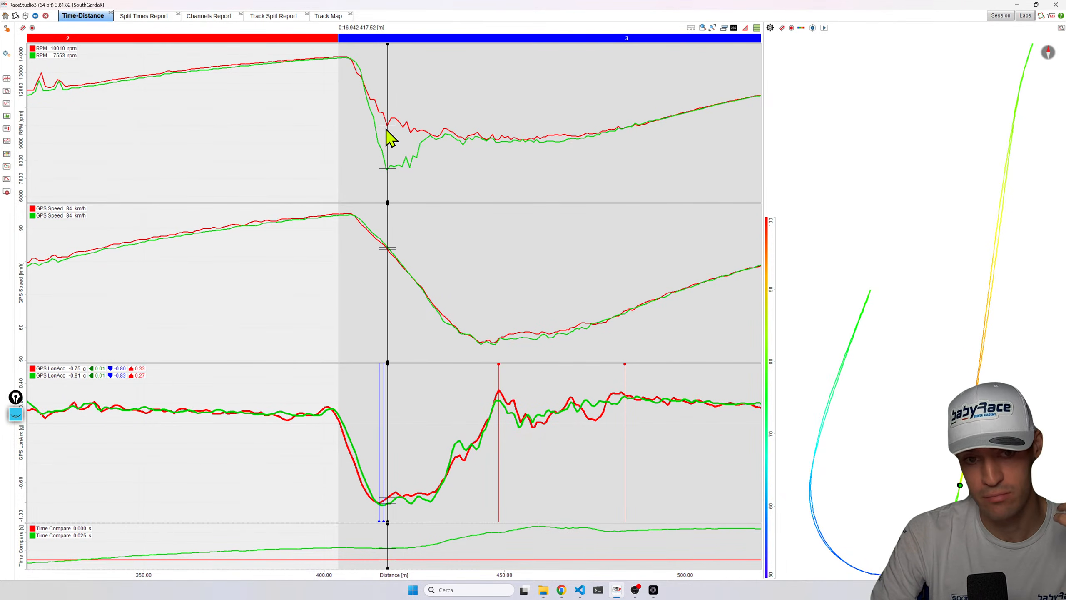
drag(382, 233, 685, 260)
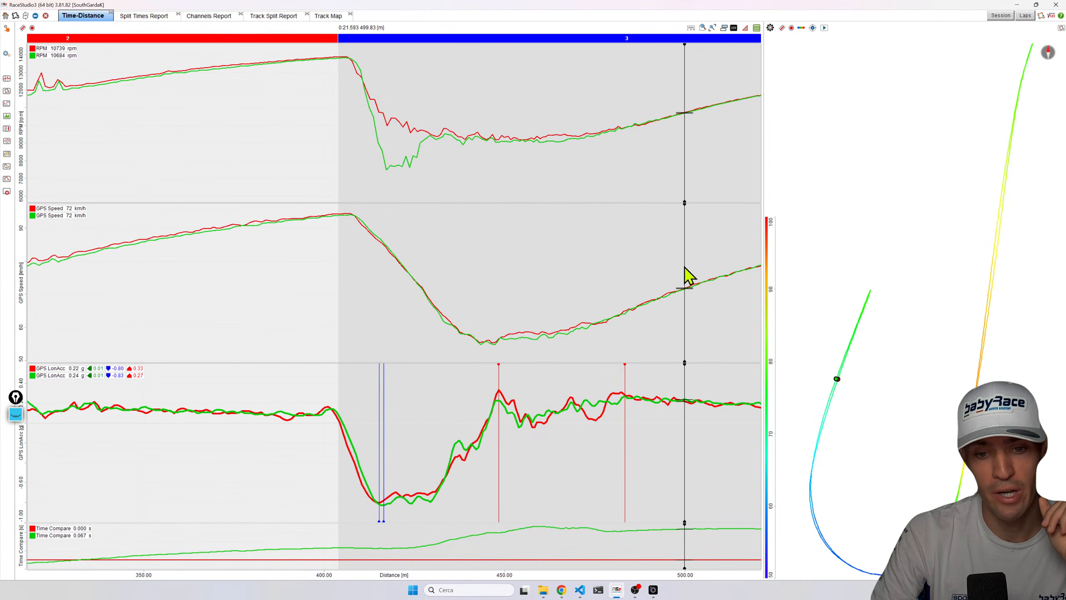
click(386, 506)
drag(386, 506, 384, 507)
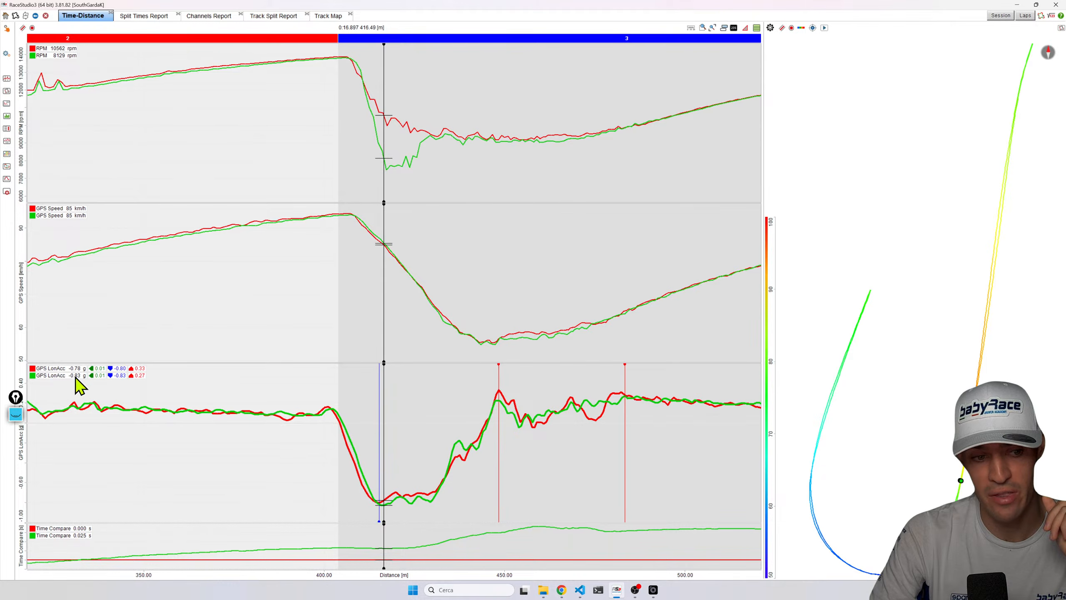
drag(379, 507, 377, 507)
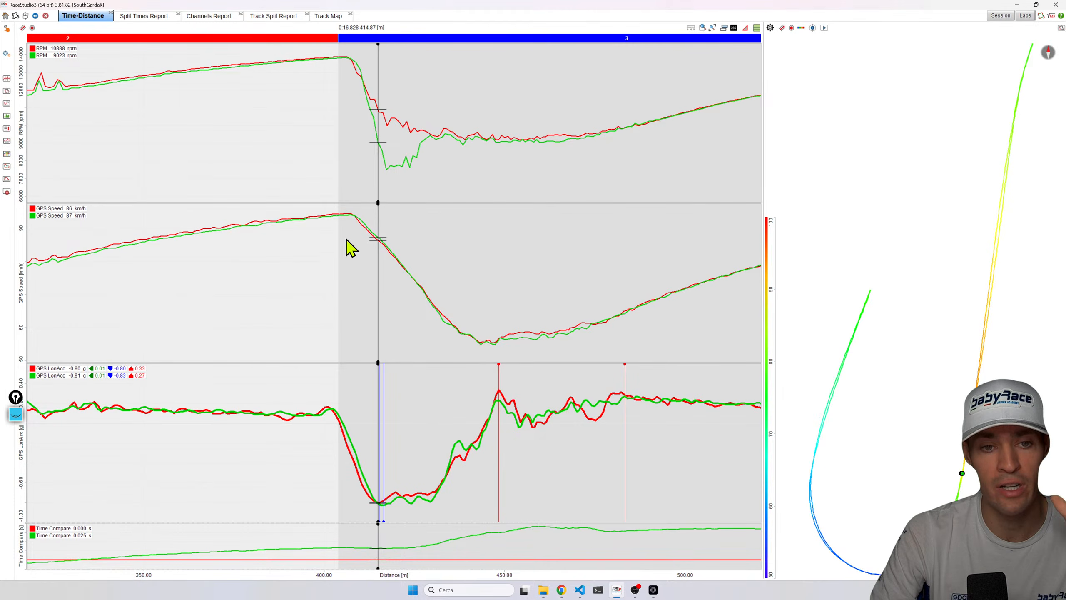
click(392, 164)
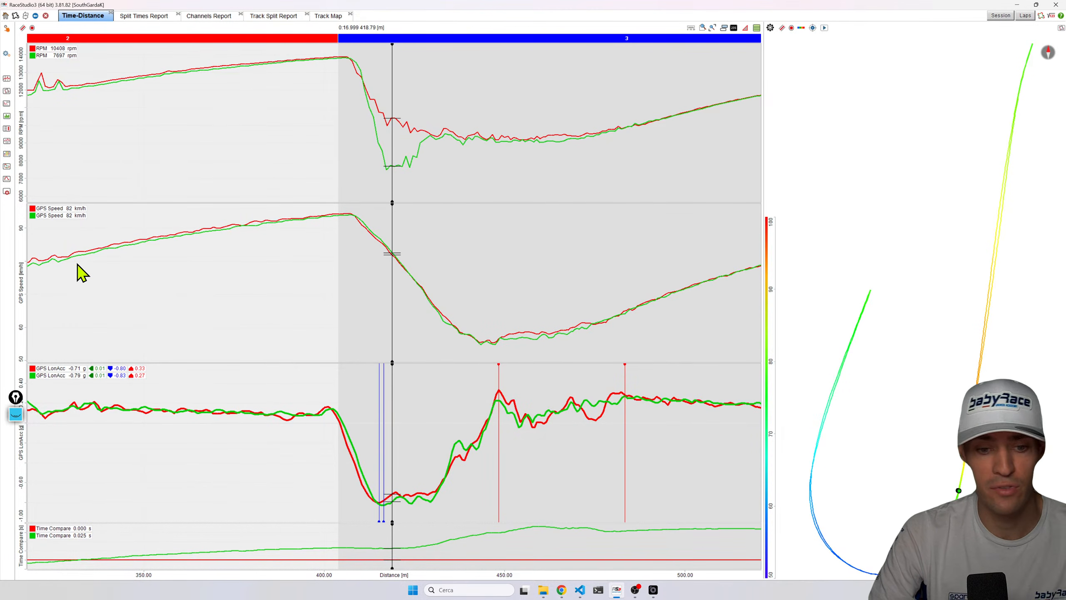
Remove the GPS LonAcc channel from the graphs.
key(space)
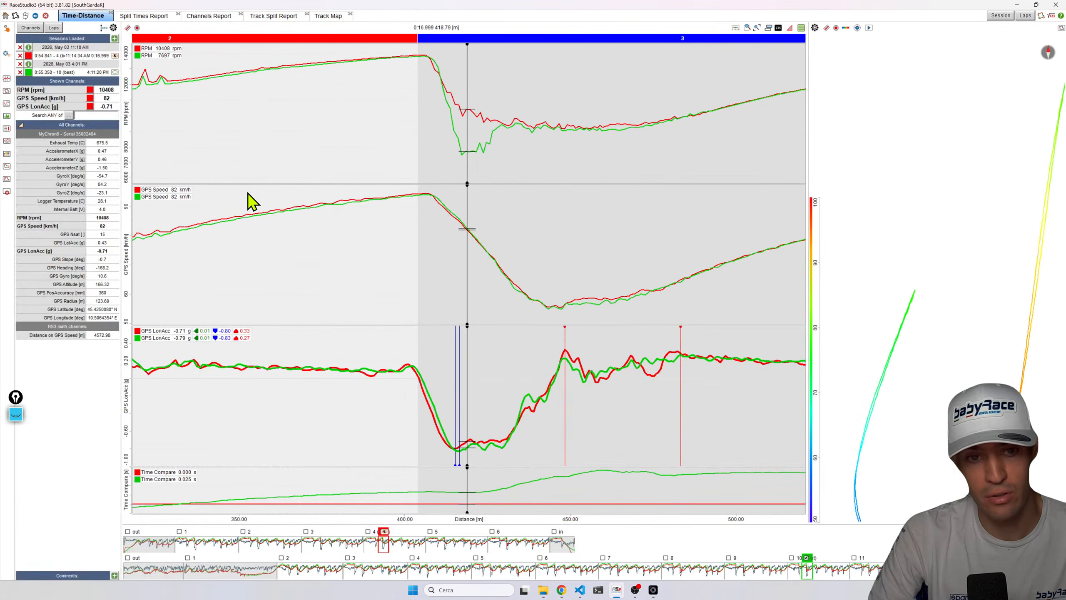
click(72, 252)
key(space)
drag(342, 138, 387, 198)
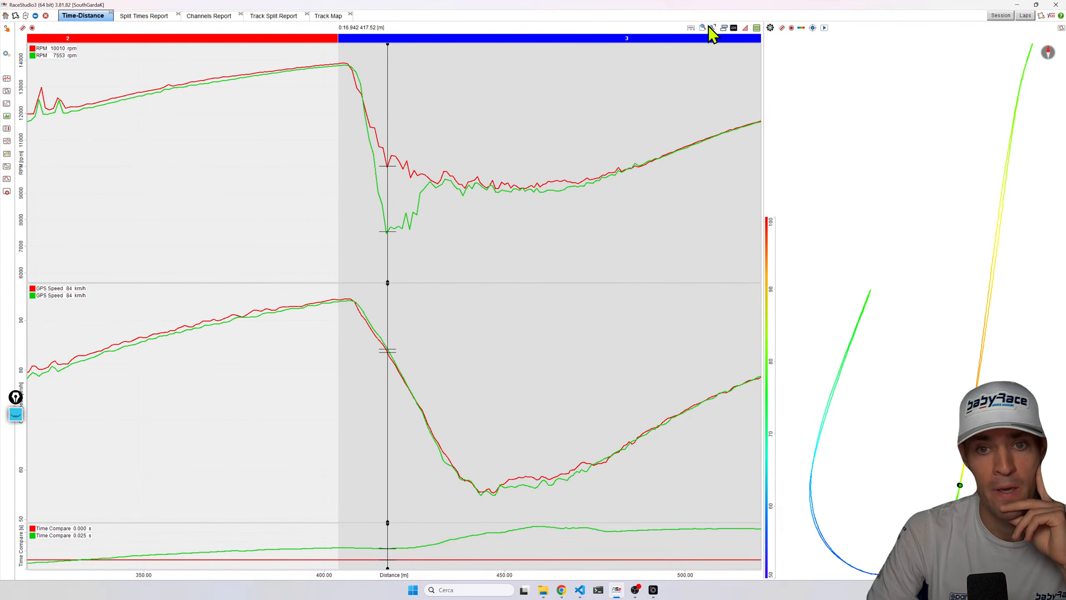
drag(321, 250, 386, 166)
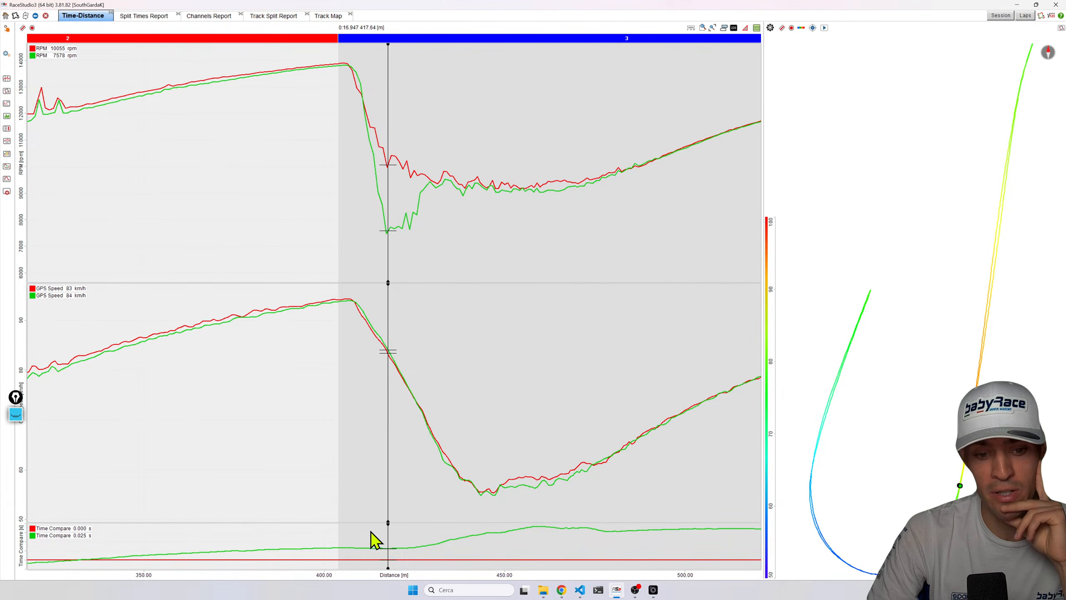
Pan back to sector 2 and move the cursor through its corner entry to compare both laps' RPM and speed.
drag(372, 574, 726, 563)
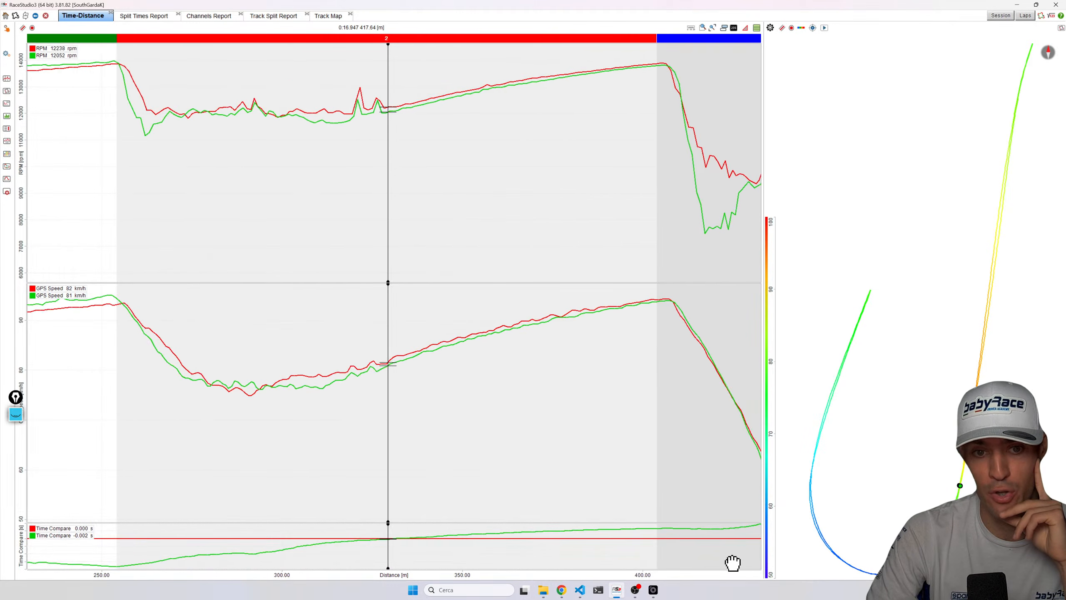
drag(167, 80, 192, 136)
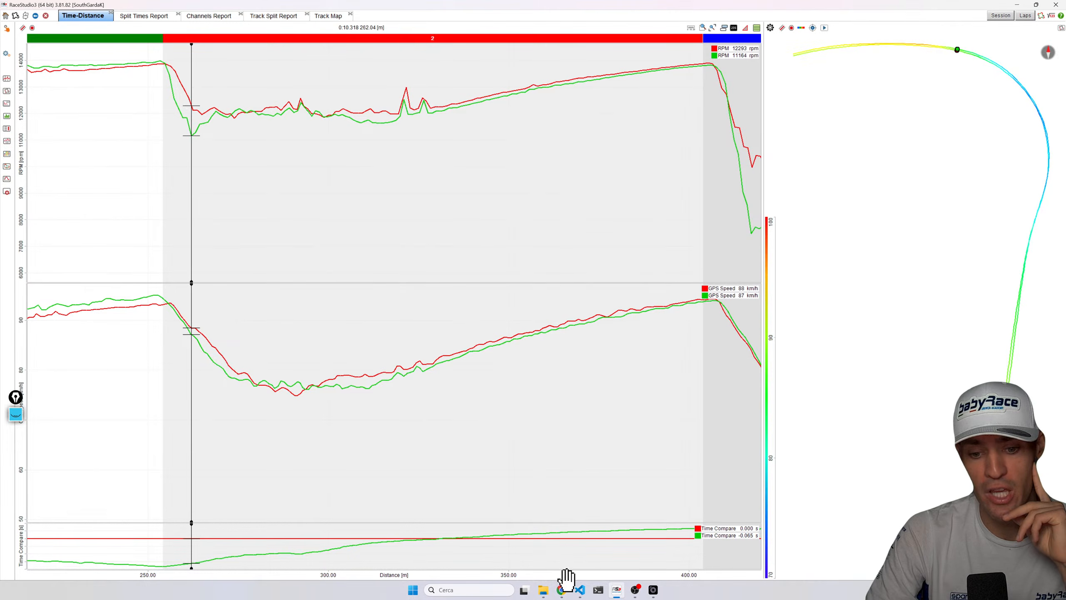
drag(567, 579, 670, 579)
drag(260, 155, 300, 131)
drag(279, 96, 263, 291)
drag(300, 136, 299, 134)
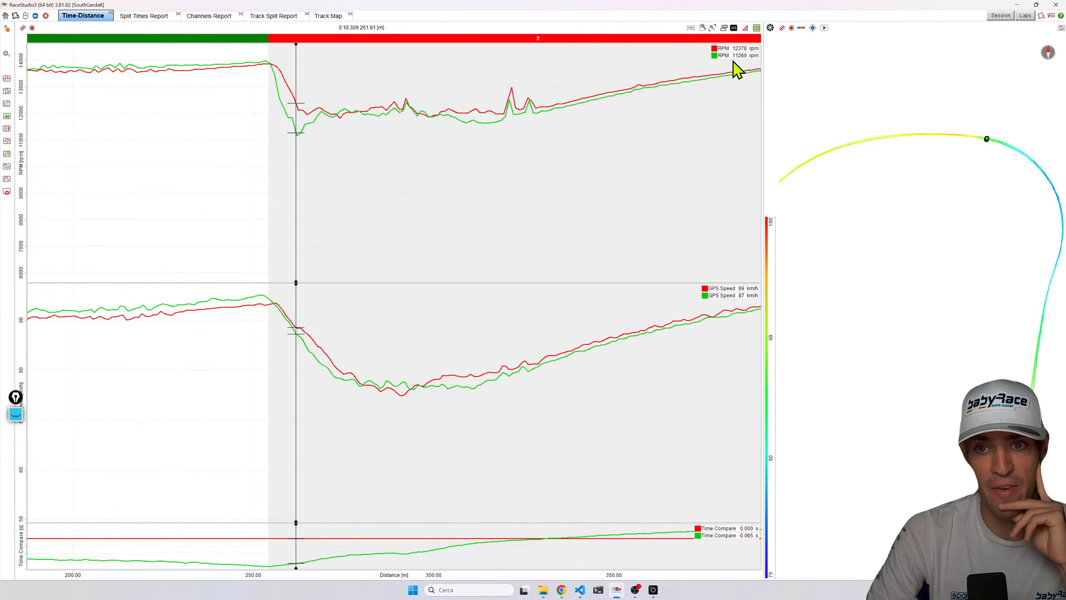
drag(310, 127, 308, 116)
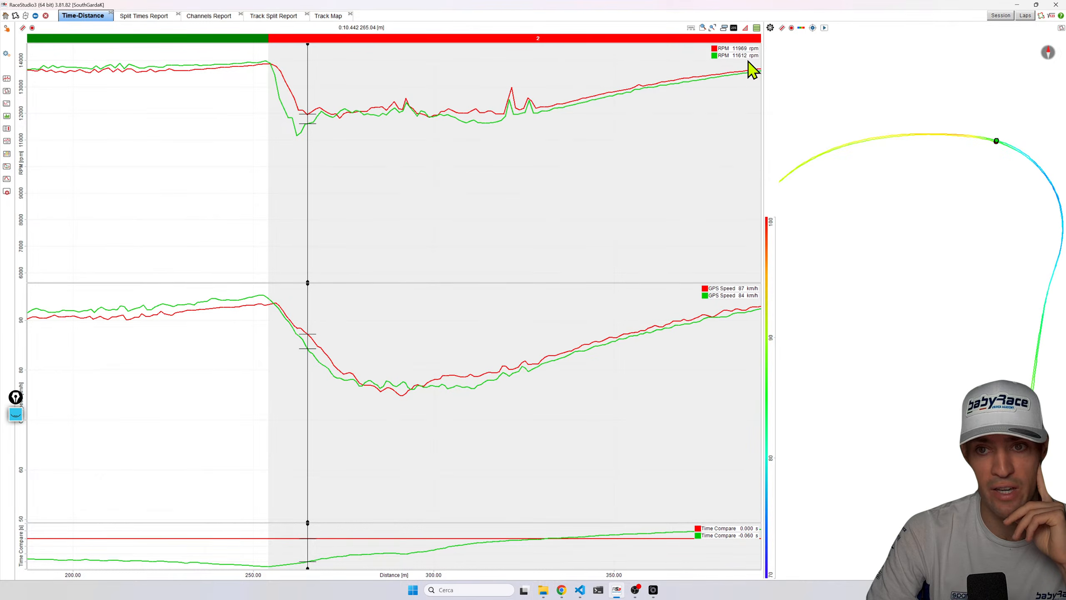
Zoom out to the full lap, open the Scatter view and remove GPS Speed from its shown channels.
drag(711, 576, 1, 542)
scroll(482, 374, down, 2)
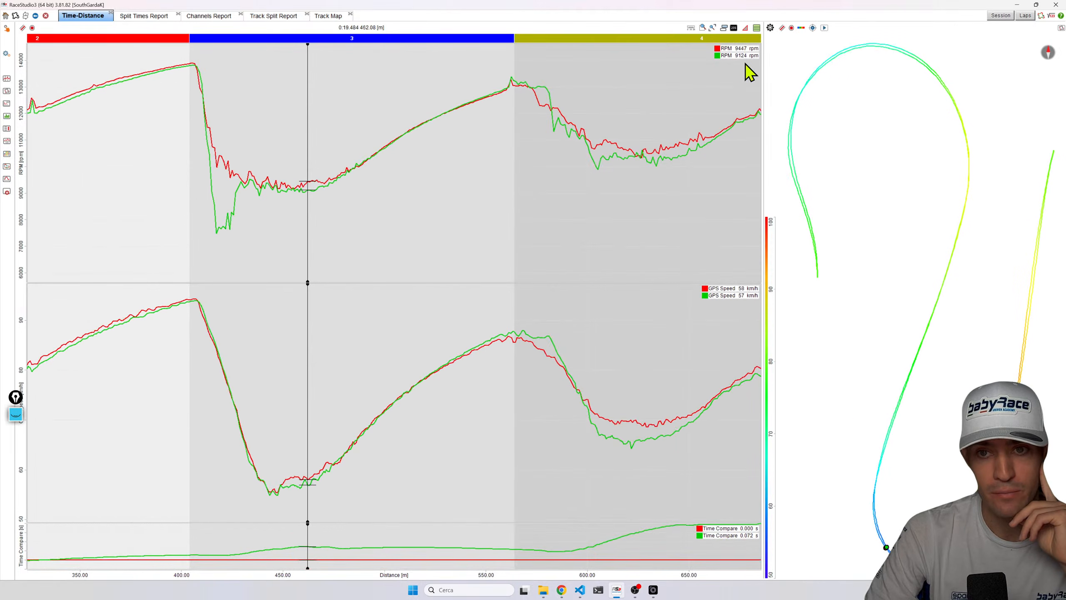
click(713, 28)
drag(172, 204, 146, 185)
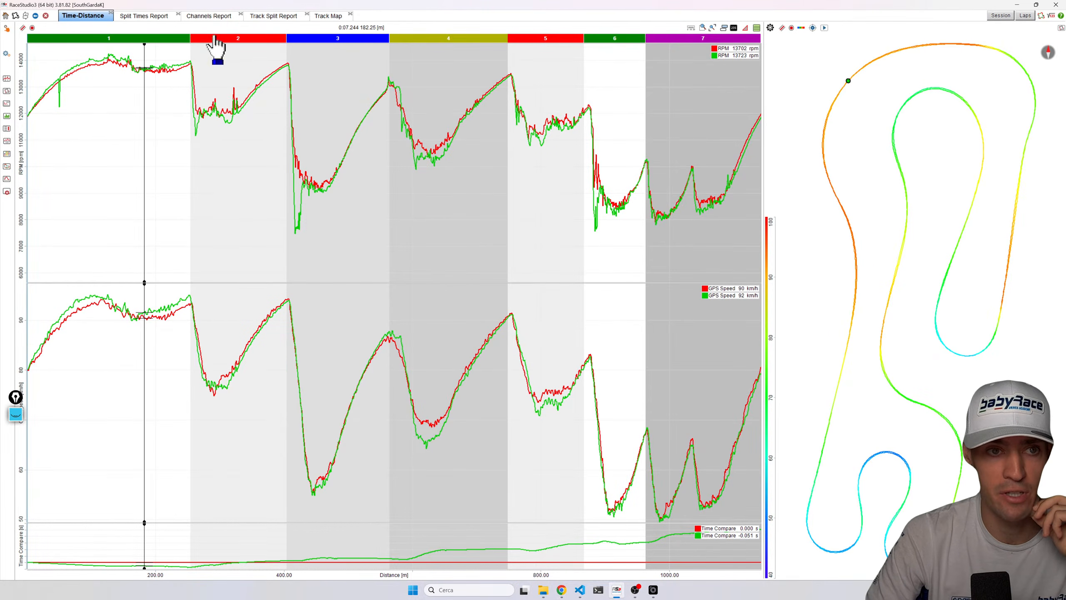
key(space)
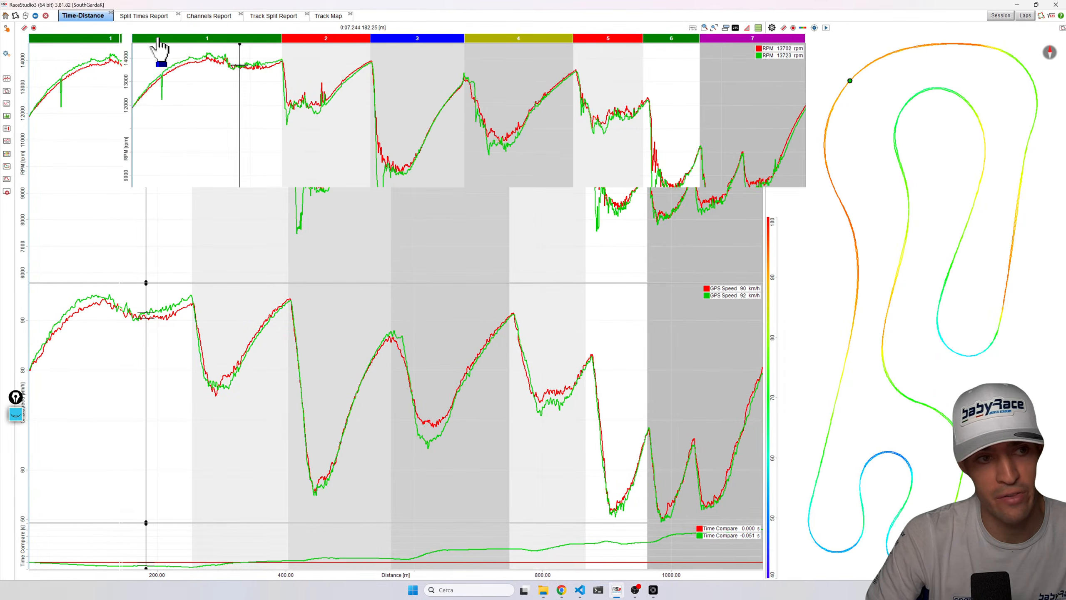
click(9, 105)
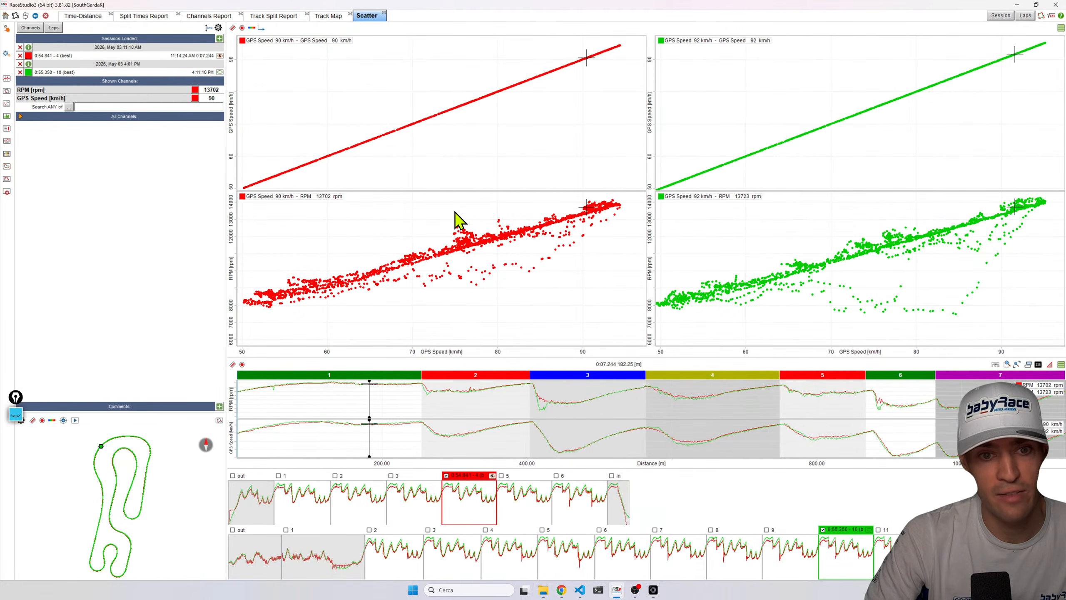
click(21, 115)
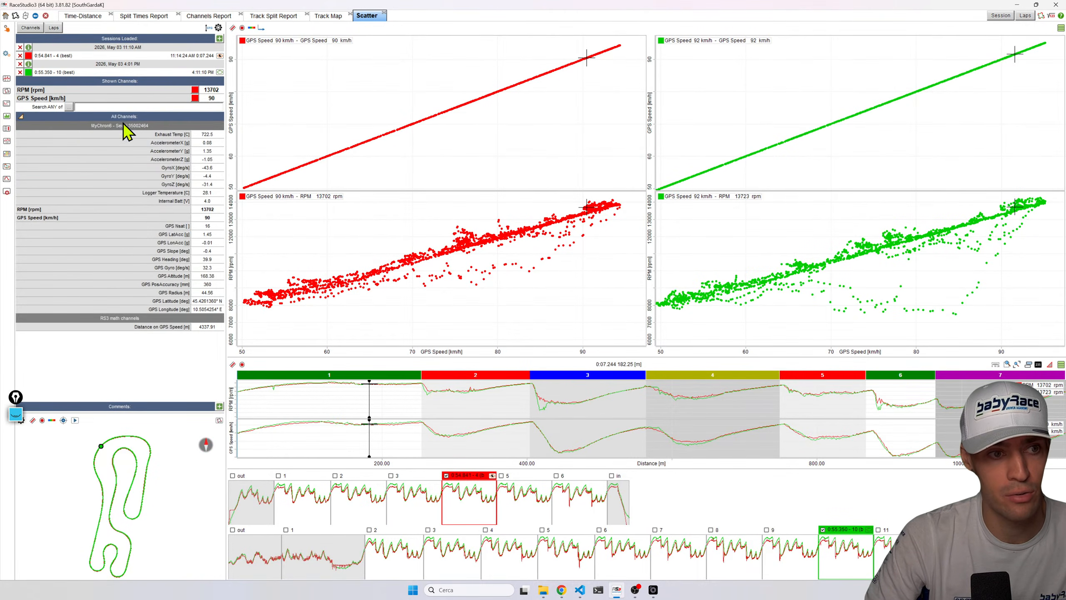
click(187, 99)
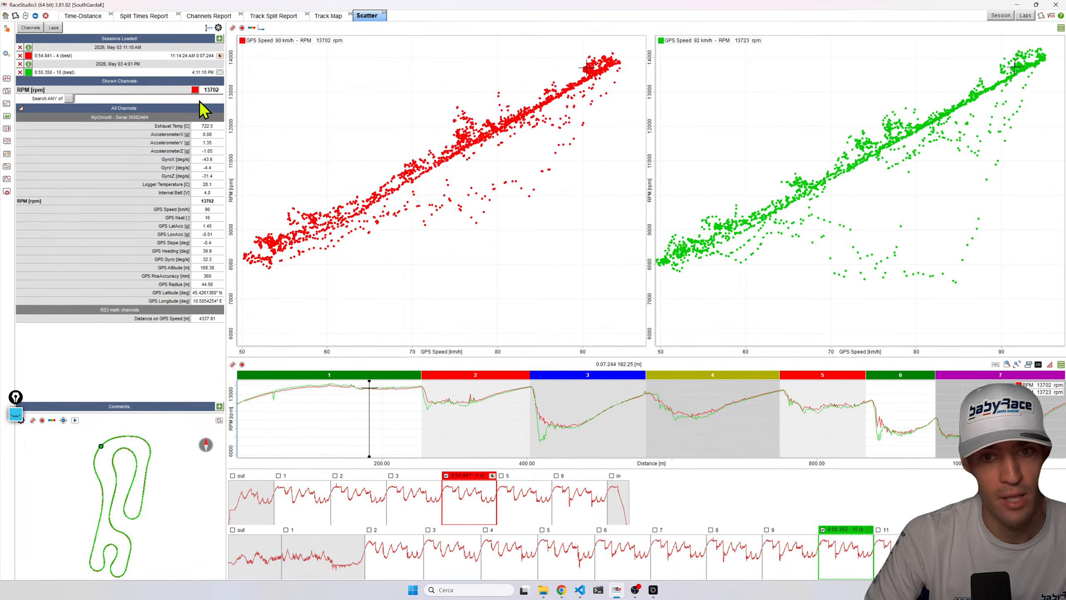
Set the scatter plot type to Overlapped so both laps share one graph, and enlarge the graph area.
click(1061, 28)
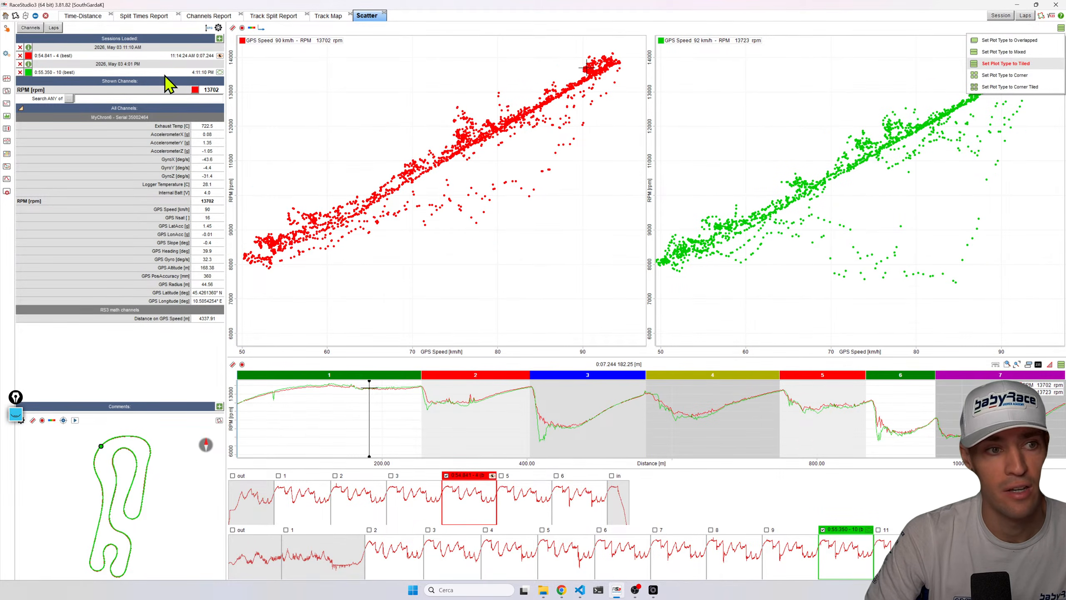
click(1012, 40)
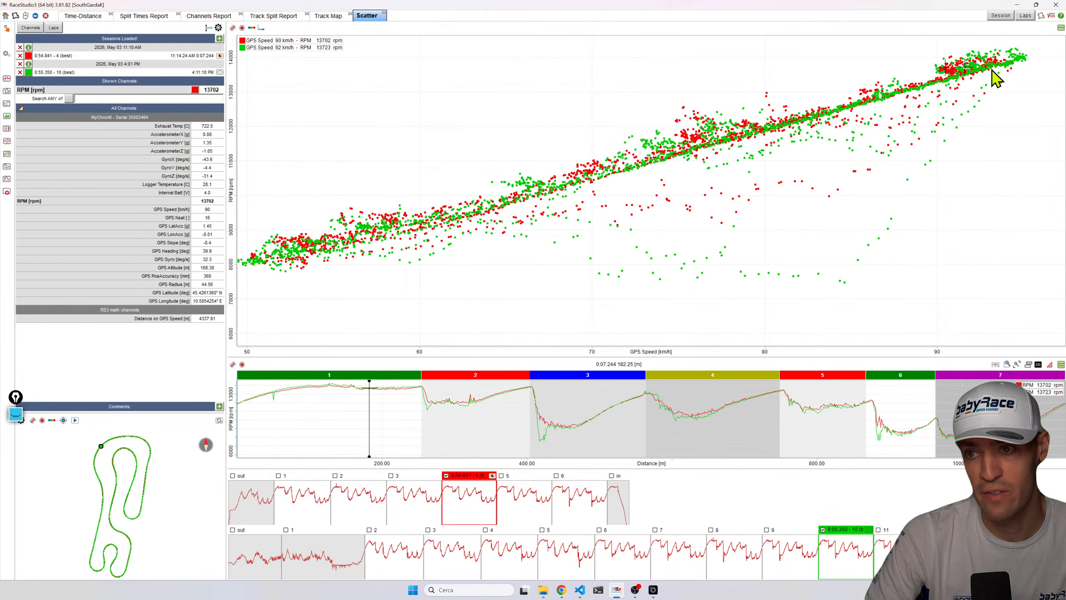
key(space)
Zoom and pan the overlapped scatter plot and place the cursor on the high-speed points to compare both laps.
scroll(960, 134, up, 2)
scroll(945, 128, down, 1)
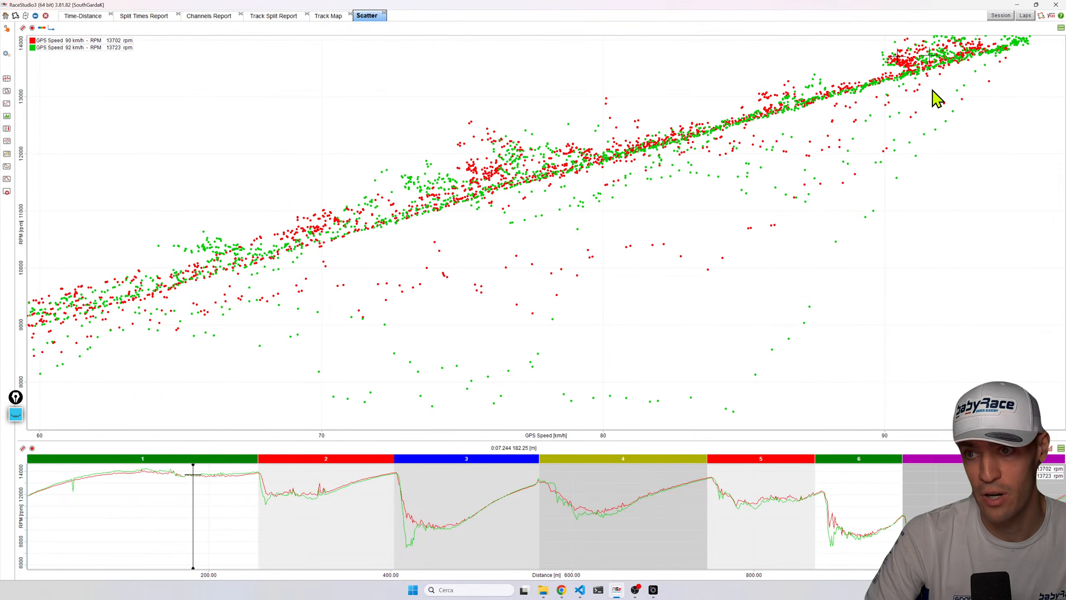
scroll(930, 83, down, 1)
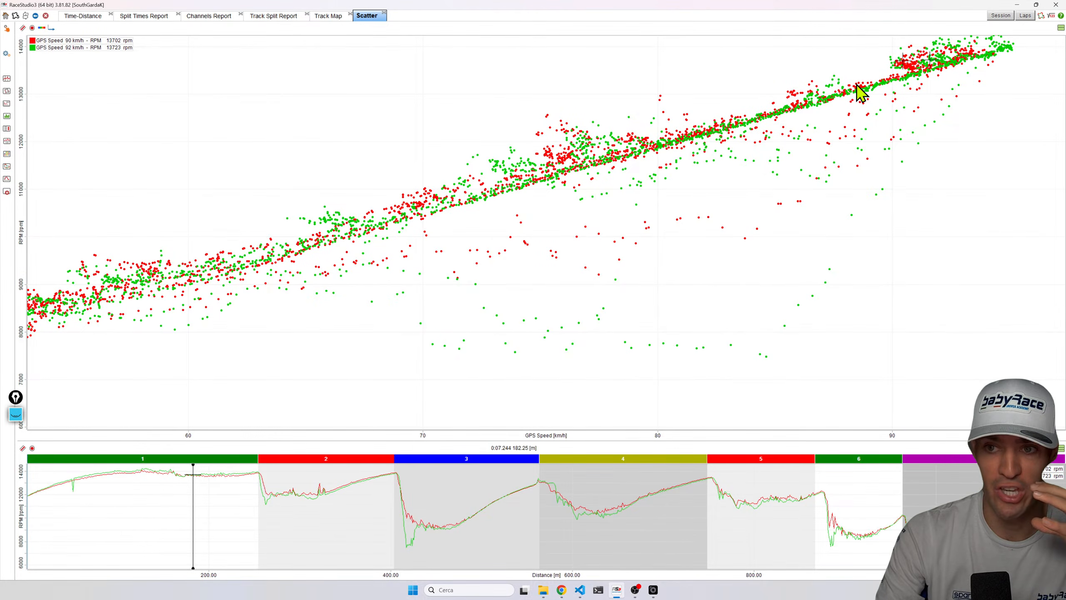
mouse_move(162, 443)
mouse_down()
mouse_move(219, 441)
mouse_move(164, 440)
mouse_up()
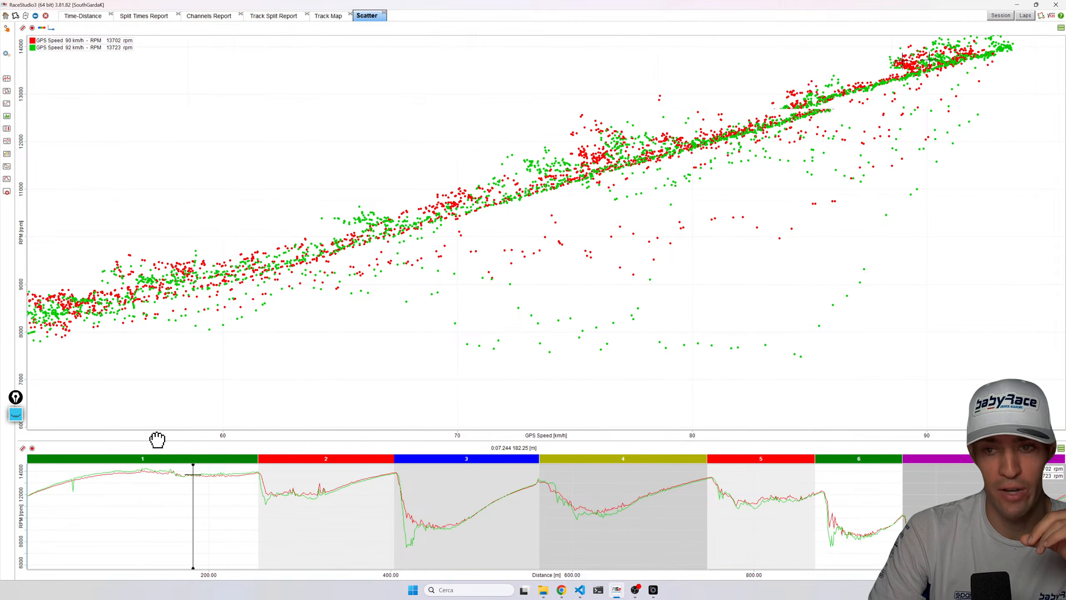
drag(24, 217, 21, 229)
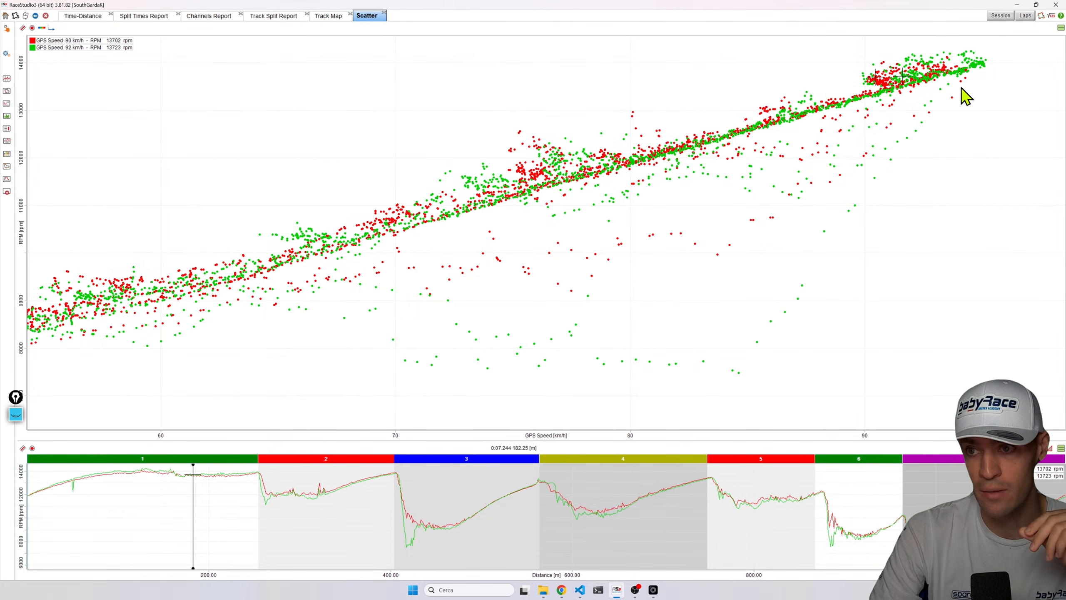
click(976, 68)
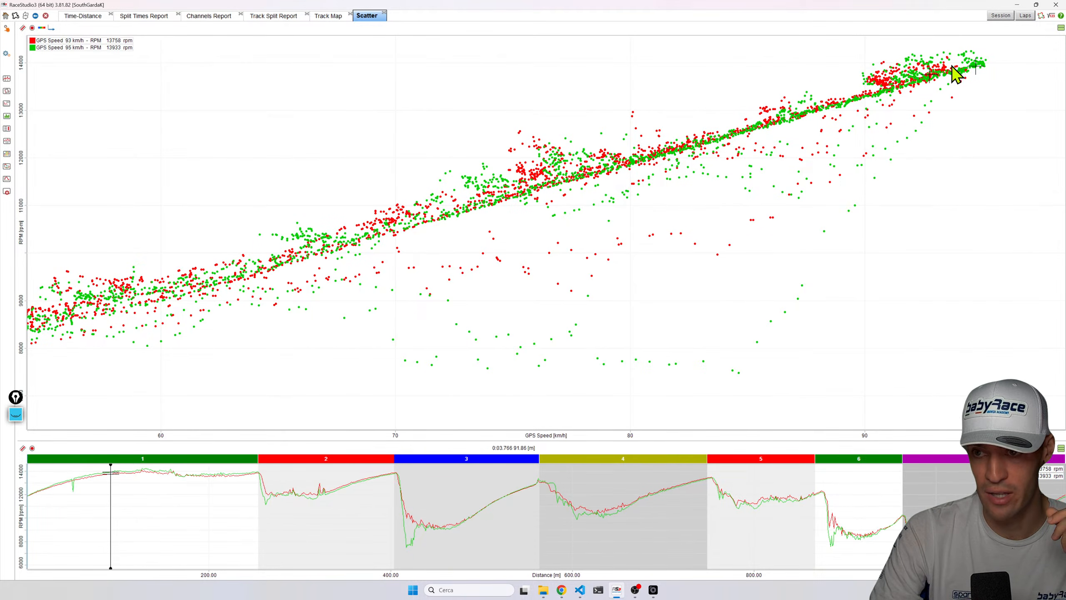
click(984, 64)
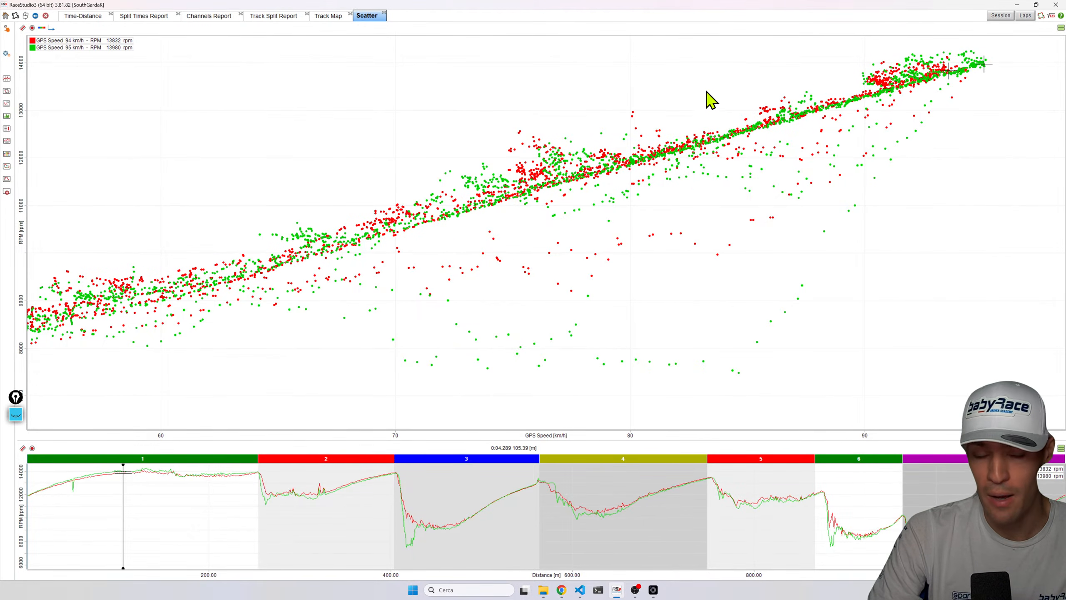
Open the drawing tools and sketch three sloped pen lines and two vertical markers across the scatter plot.
click(21, 424)
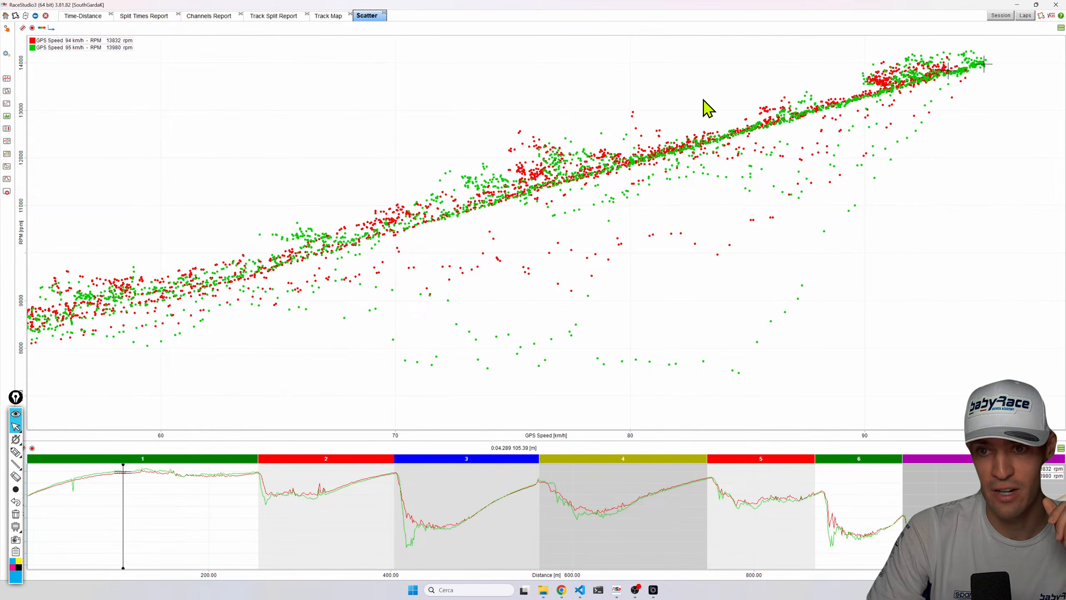
click(16, 453)
click(17, 454)
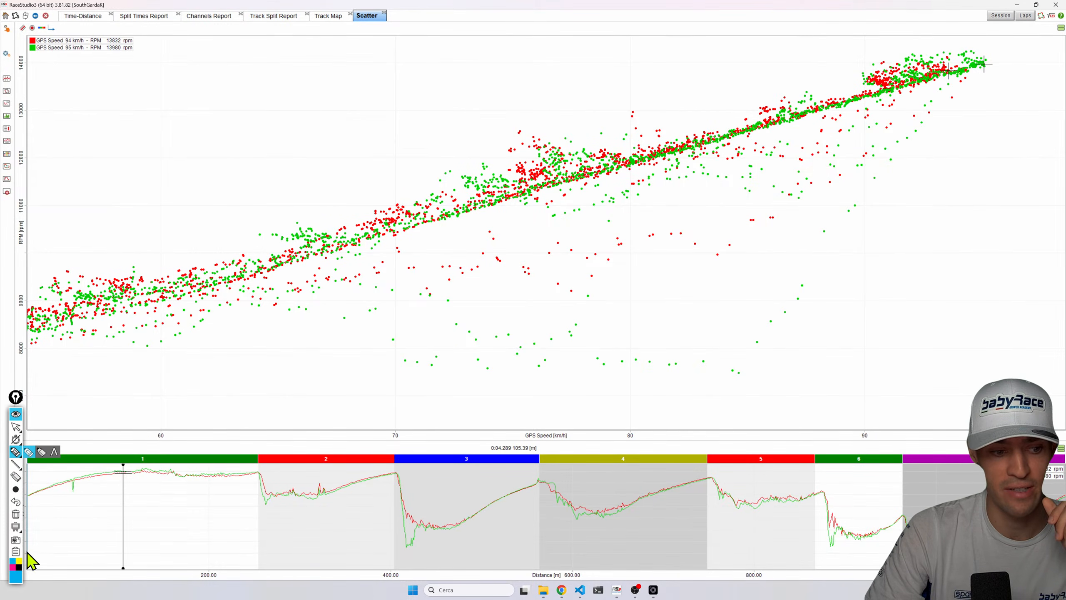
mouse_move(758, 81)
mouse_down()
mouse_move(553, 126)
mouse_move(844, 41)
mouse_up()
drag(511, 74, 761, 31)
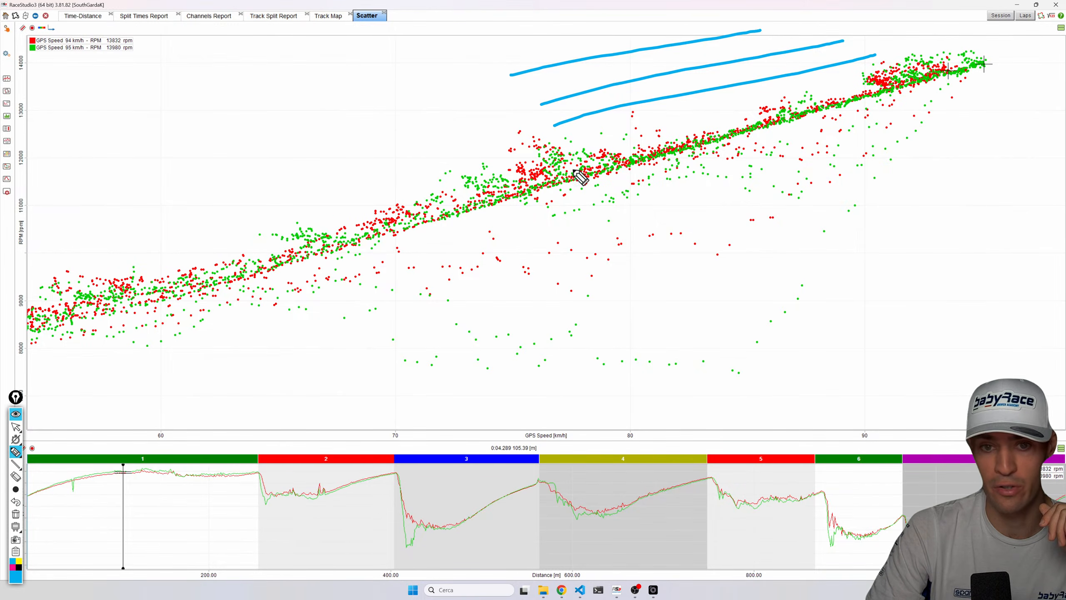
drag(760, 30, 770, 345)
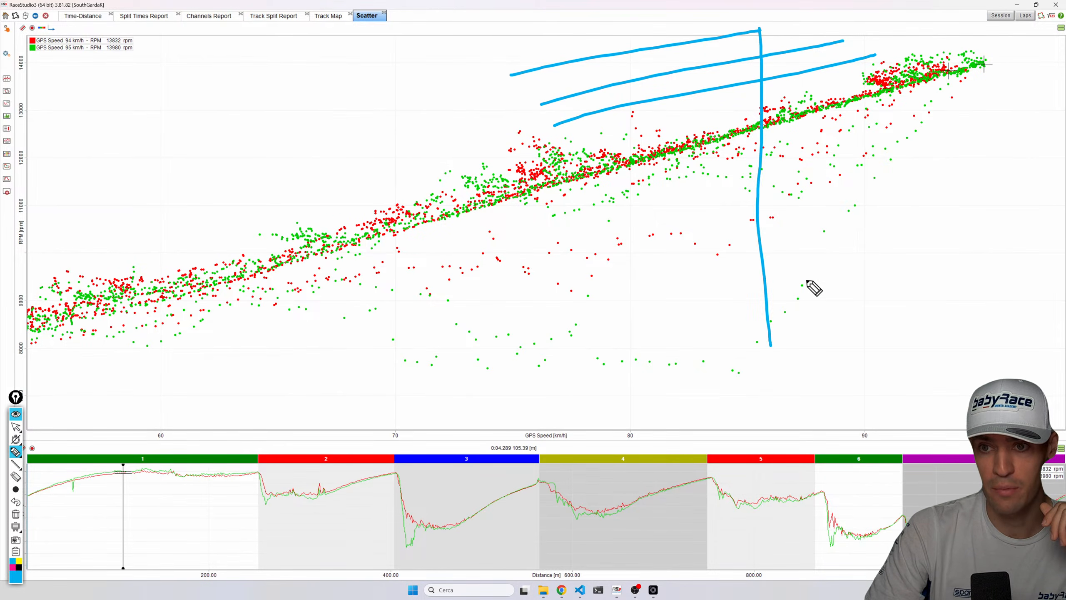
drag(842, 40, 841, 334)
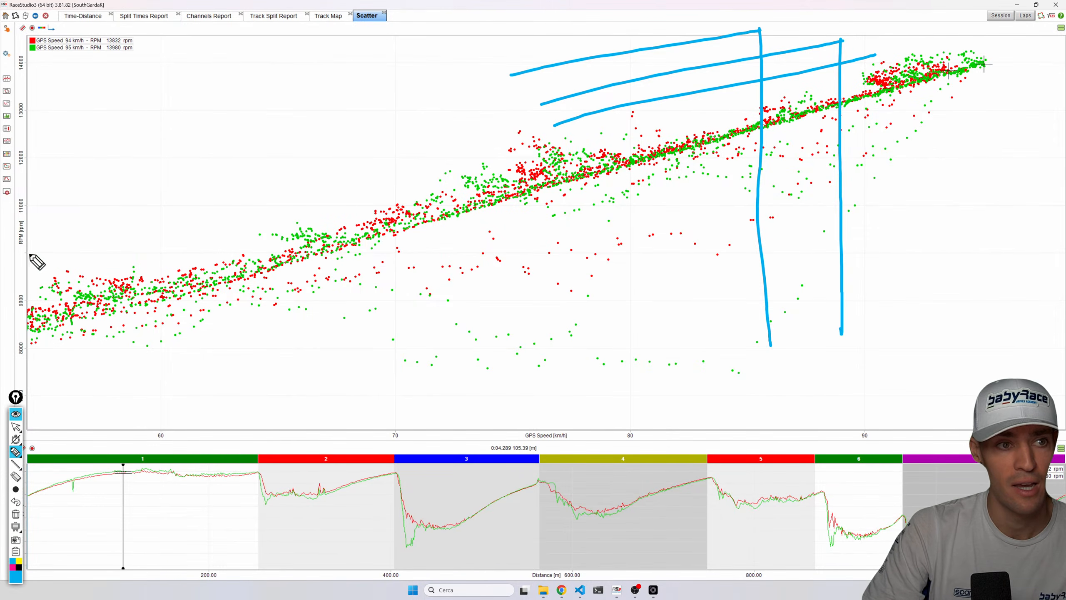
Handwrite SP under the speed axis markers and RPM beside the RPM axis.
drag(723, 438, 816, 429)
mouse_move(787, 407)
mouse_down()
mouse_move(795, 415)
mouse_move(772, 422)
mouse_up()
drag(808, 429, 818, 406)
mouse_move(47, 111)
mouse_down()
mouse_move(71, 114)
mouse_move(70, 102)
mouse_move(94, 110)
mouse_up()
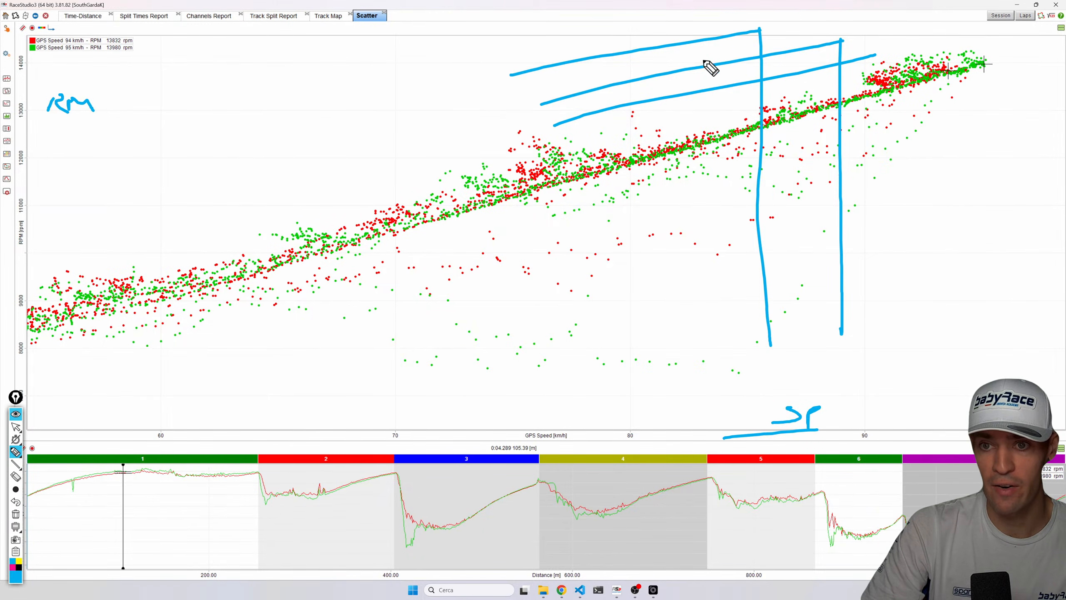
Switch the pen colour to pink, trace the RPM–speed trend line to top speed, and close the drawing tools.
click(15, 579)
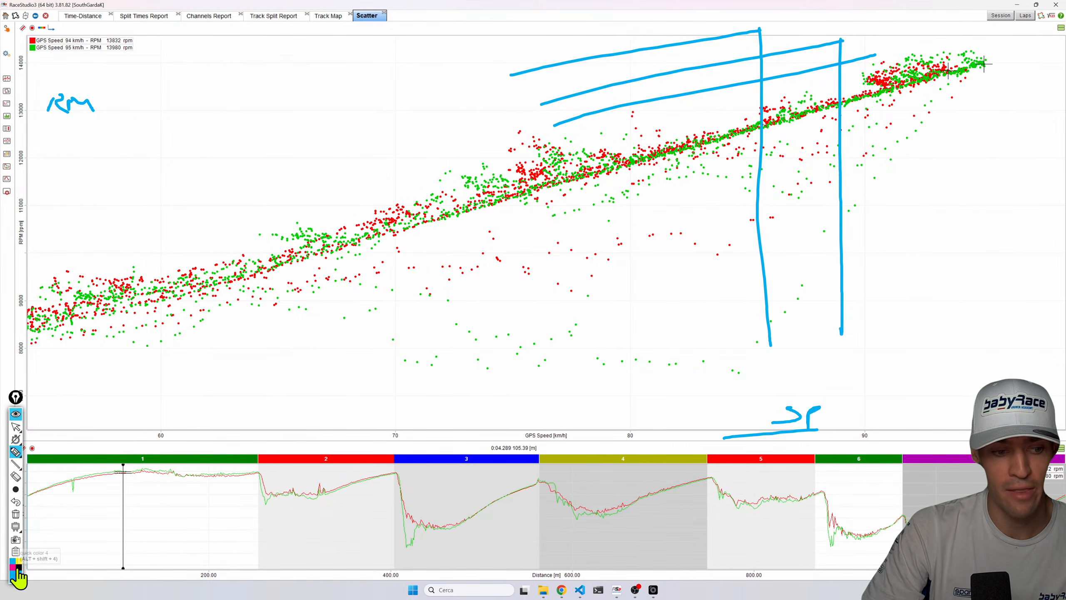
mouse_move(571, 176)
mouse_down()
mouse_move(970, 60)
mouse_move(953, 392)
mouse_up()
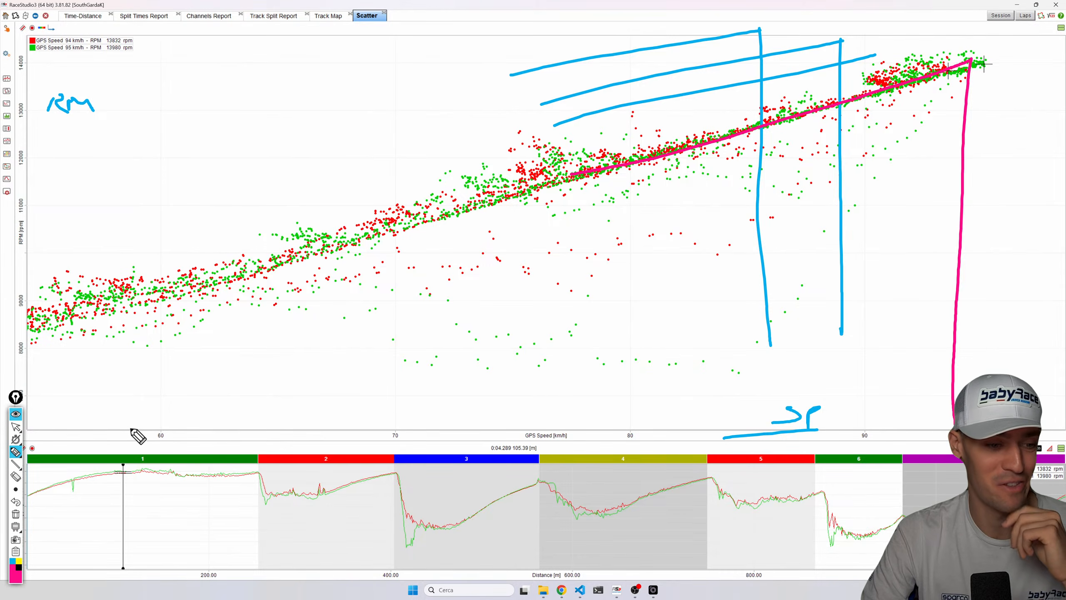
click(17, 440)
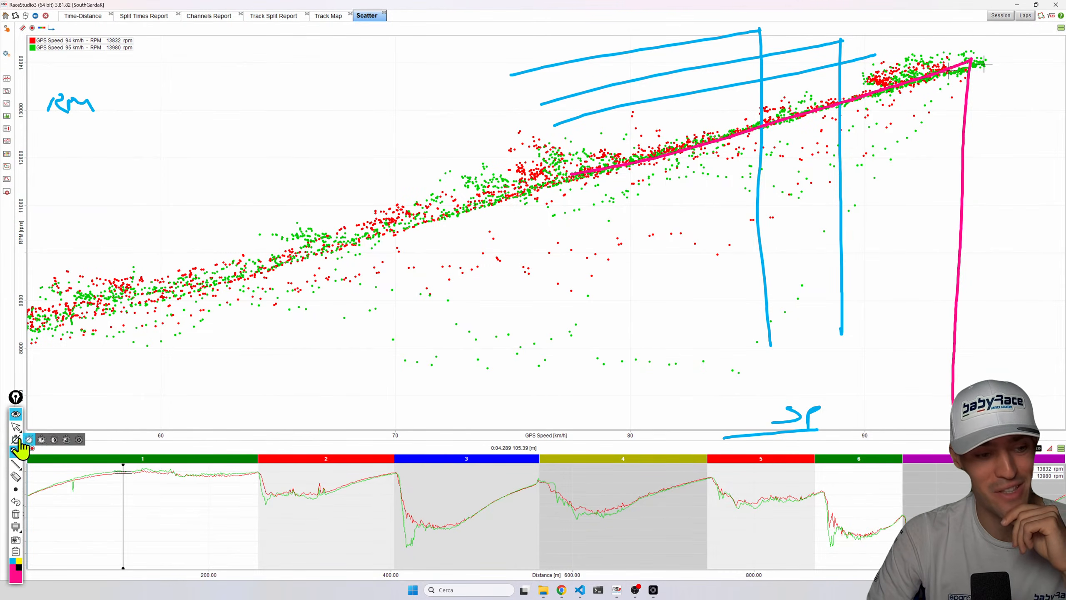
click(15, 415)
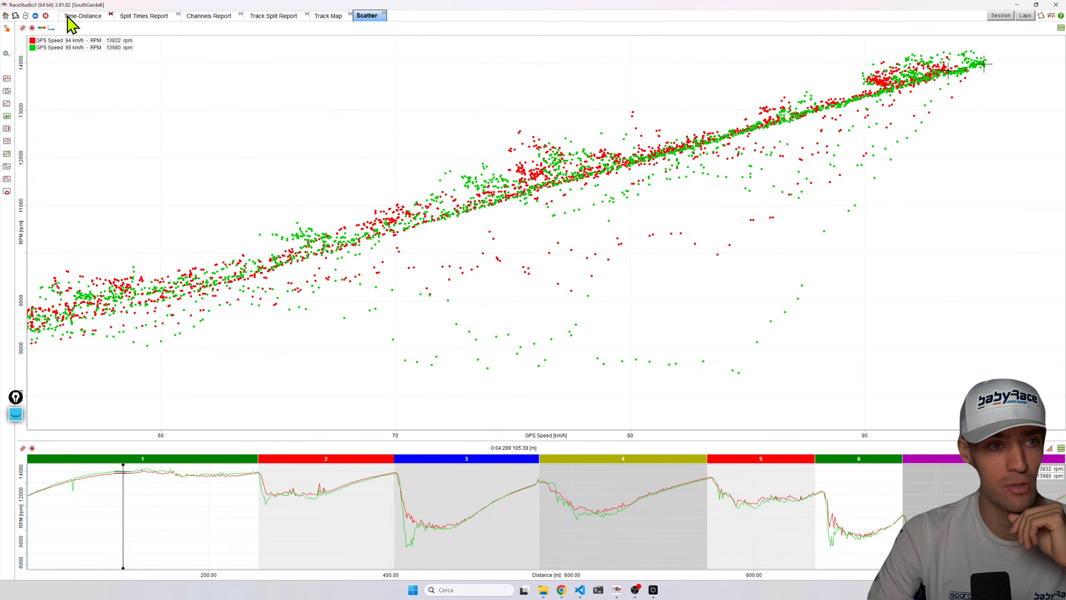
Return to the Time-Distance graphs, widen the graph area and move the cursor along sector 1 comparing both laps.
click(72, 17)
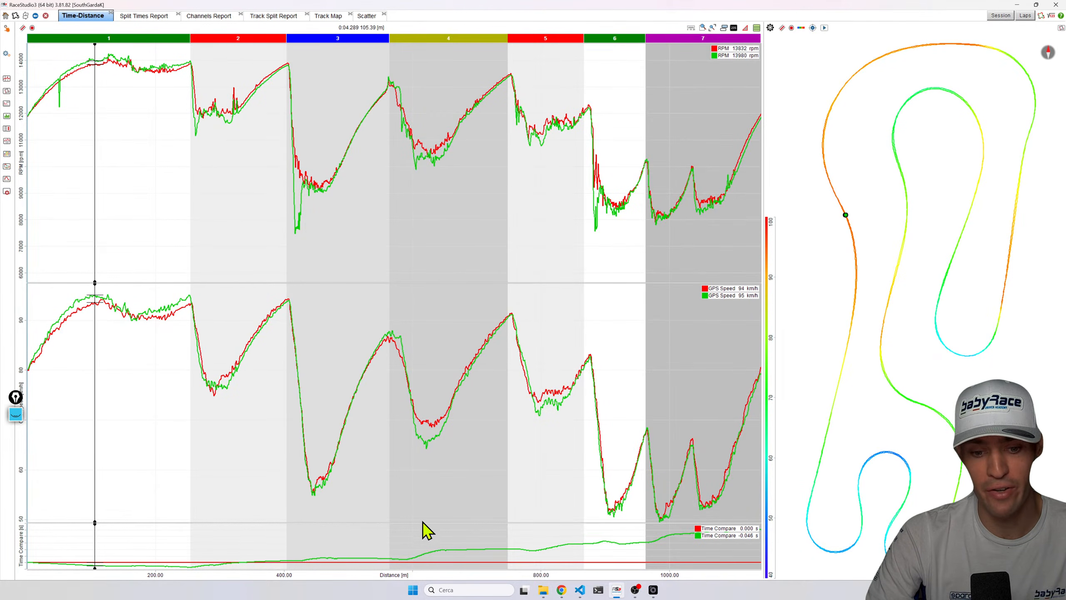
drag(421, 520, 106, 543)
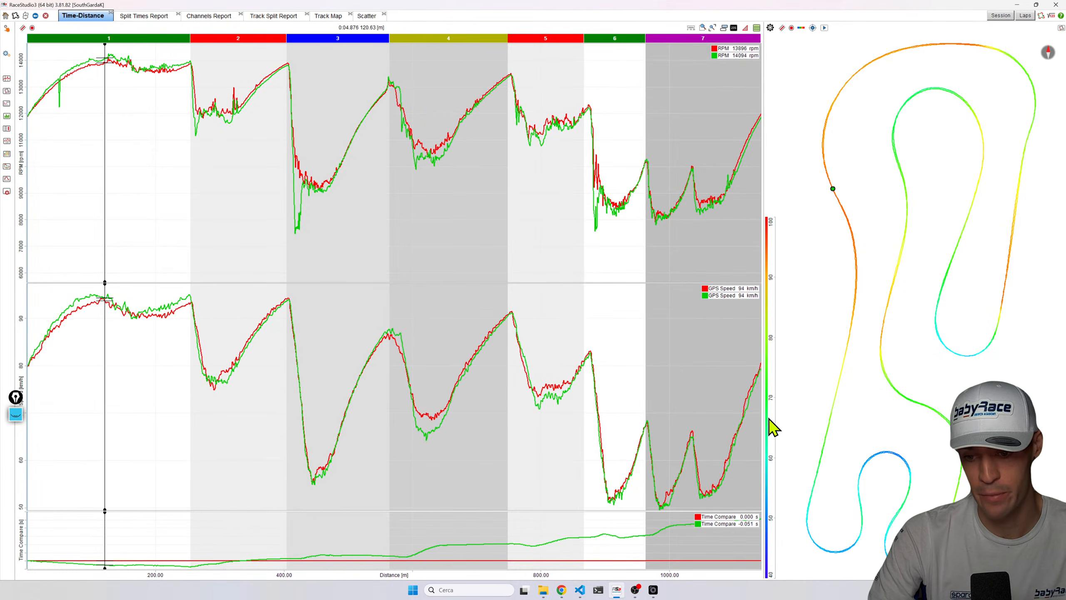
drag(765, 418, 776, 414)
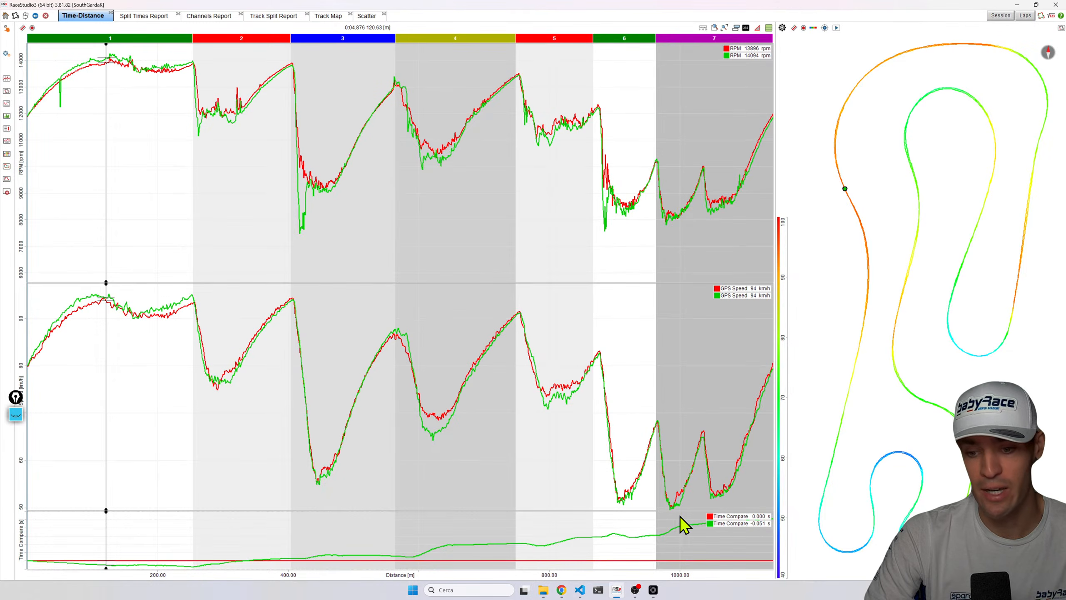
drag(116, 547, 60, 539)
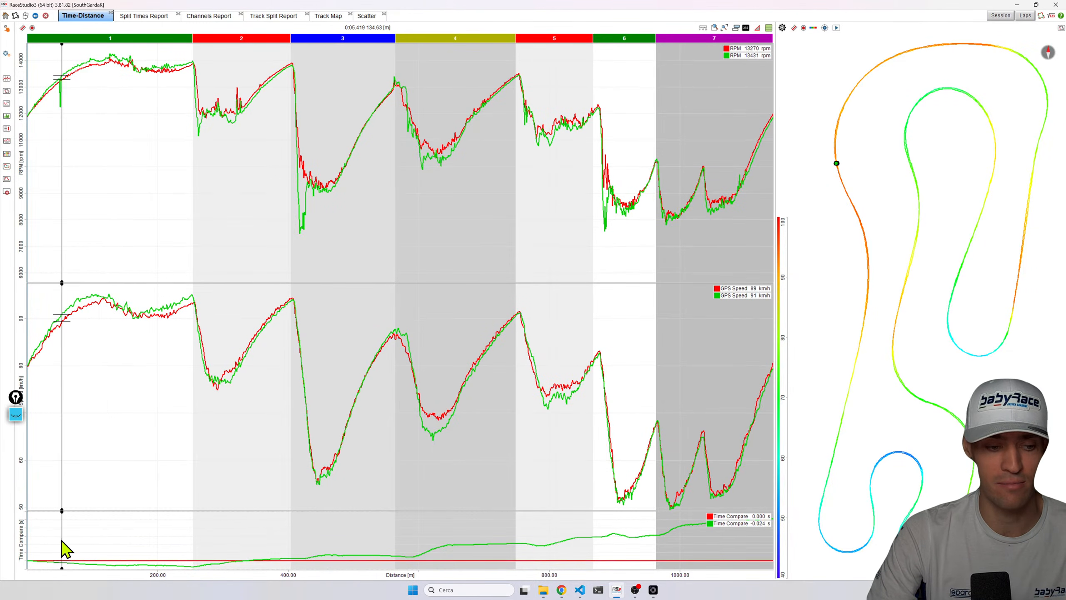
Zoom into sectors 2 to 4, move the cursor to the sector 4 corner entry, then zoom back out to the full lap.
scroll(151, 537, up, 2)
drag(561, 551, 649, 518)
drag(711, 508, 595, 483)
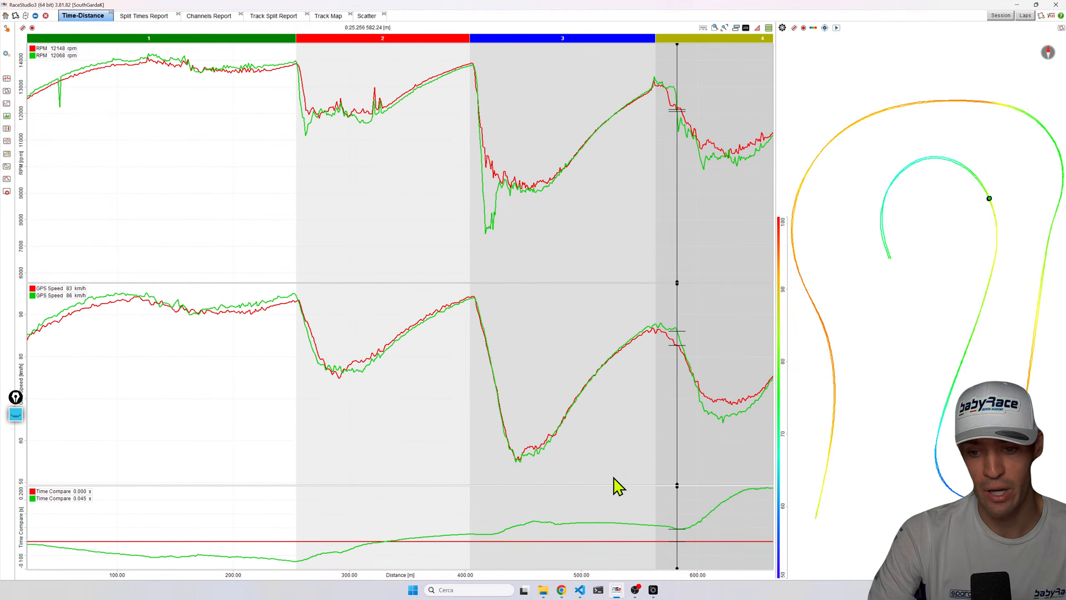
drag(775, 454, 876, 438)
click(821, 31)
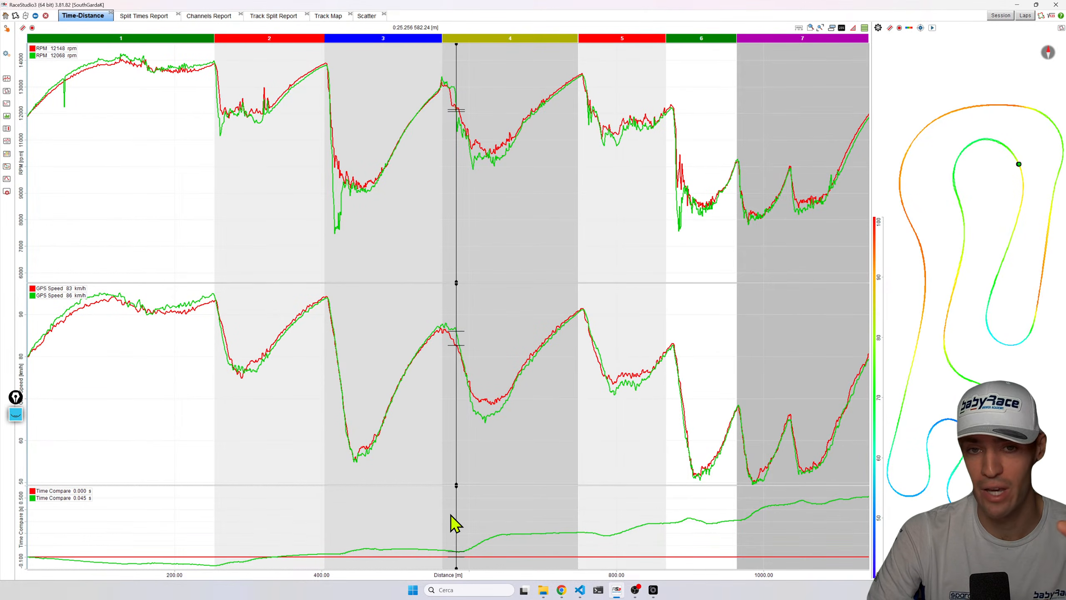
Zoom around sector 4, switch the graphs to time base and move the cursor to sector 3's braking point.
click(496, 500)
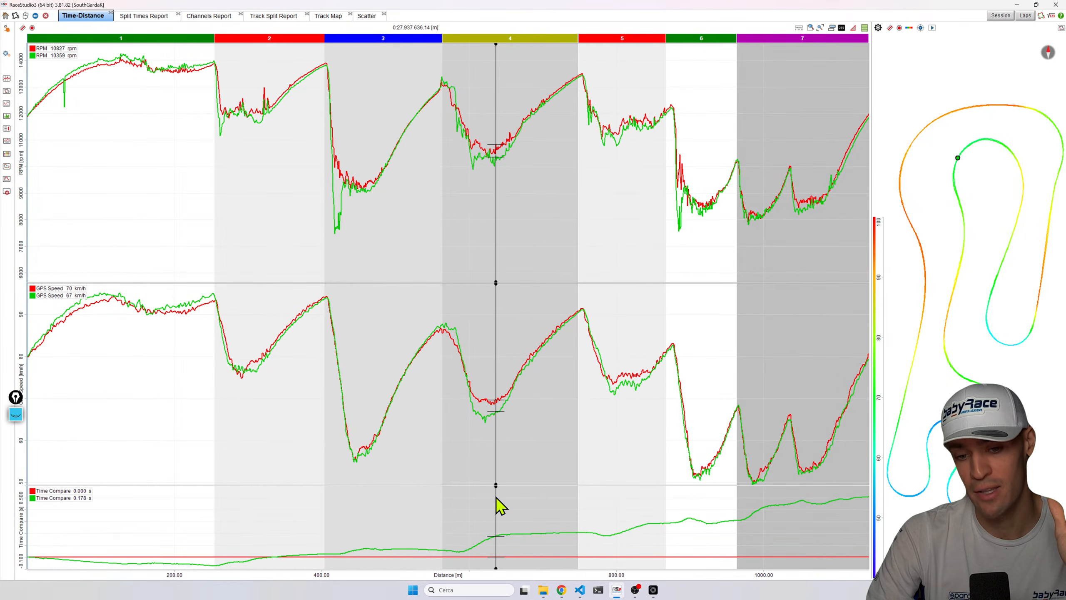
scroll(496, 500, up, 3)
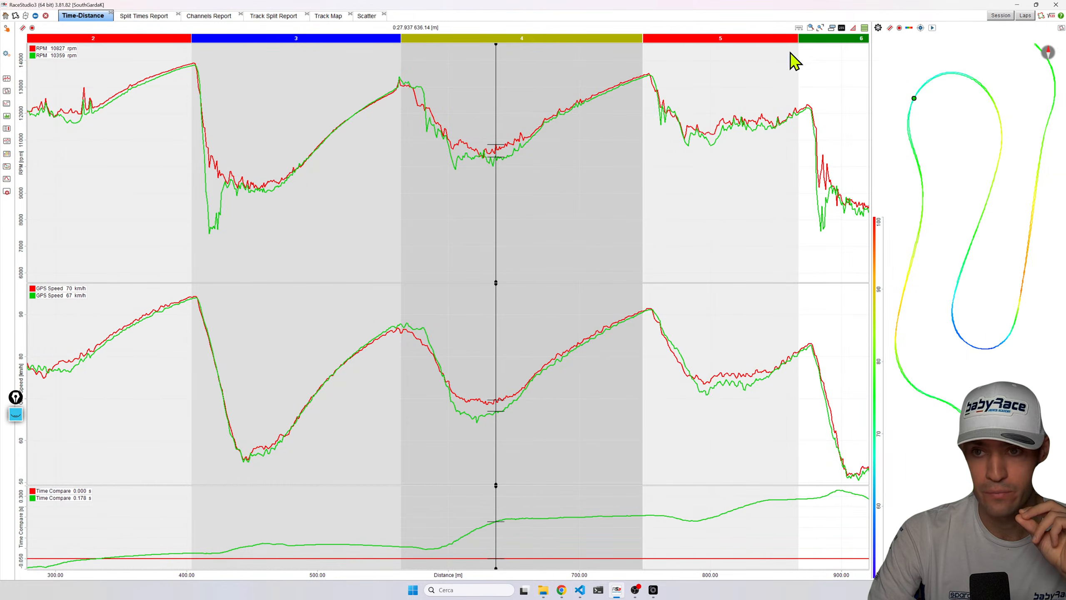
click(800, 28)
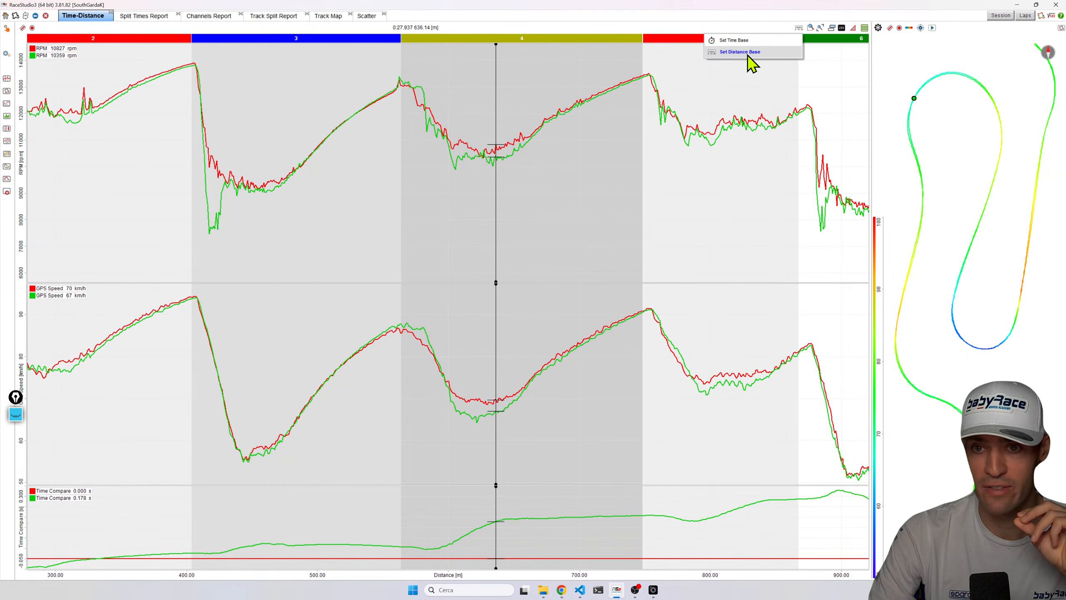
click(736, 41)
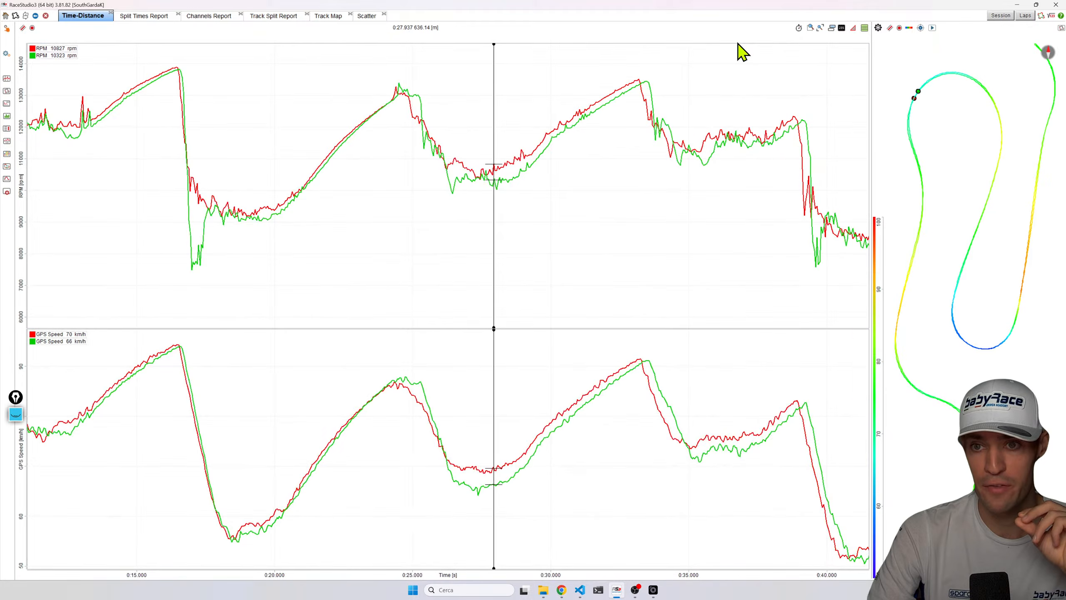
click(800, 29)
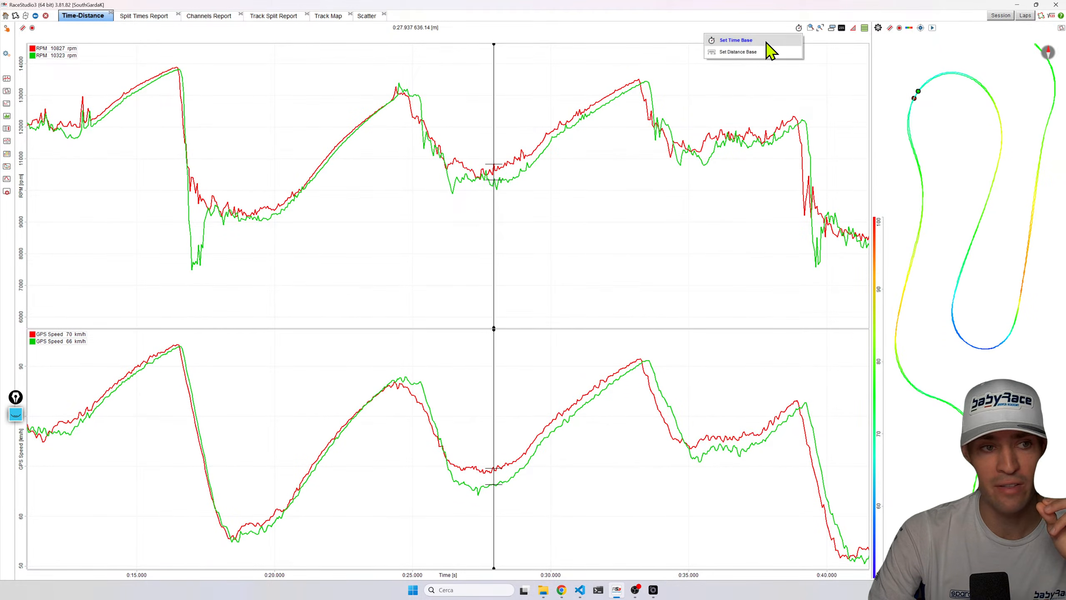
drag(85, 511, 212, 538)
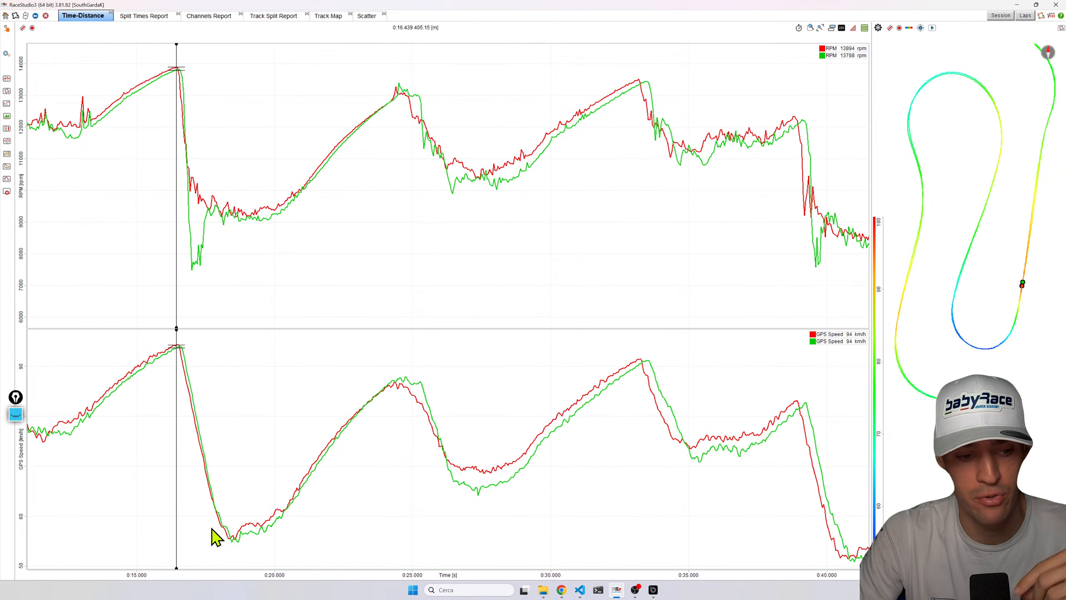
Switch the graphs back to distance base, zoom out to the full lap and move the cursor to sector 1's end.
click(799, 28)
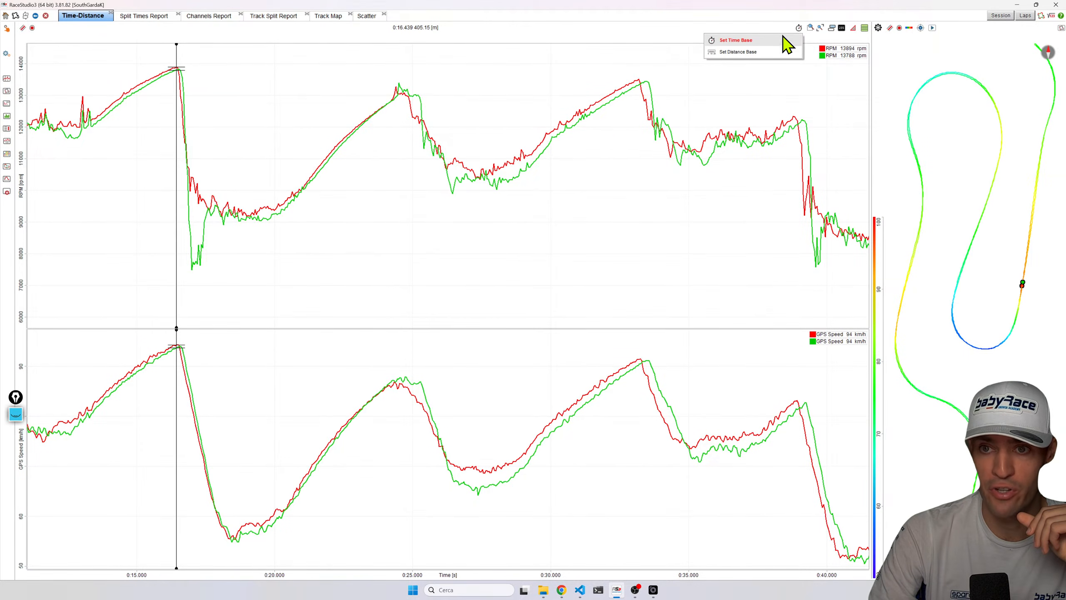
click(764, 52)
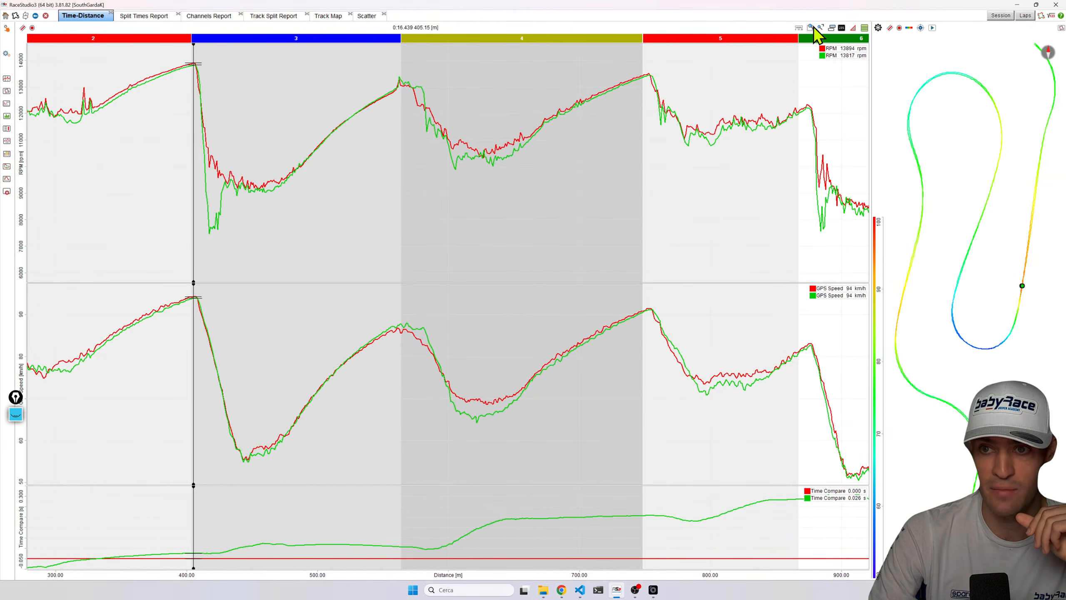
drag(367, 537, 589, 514)
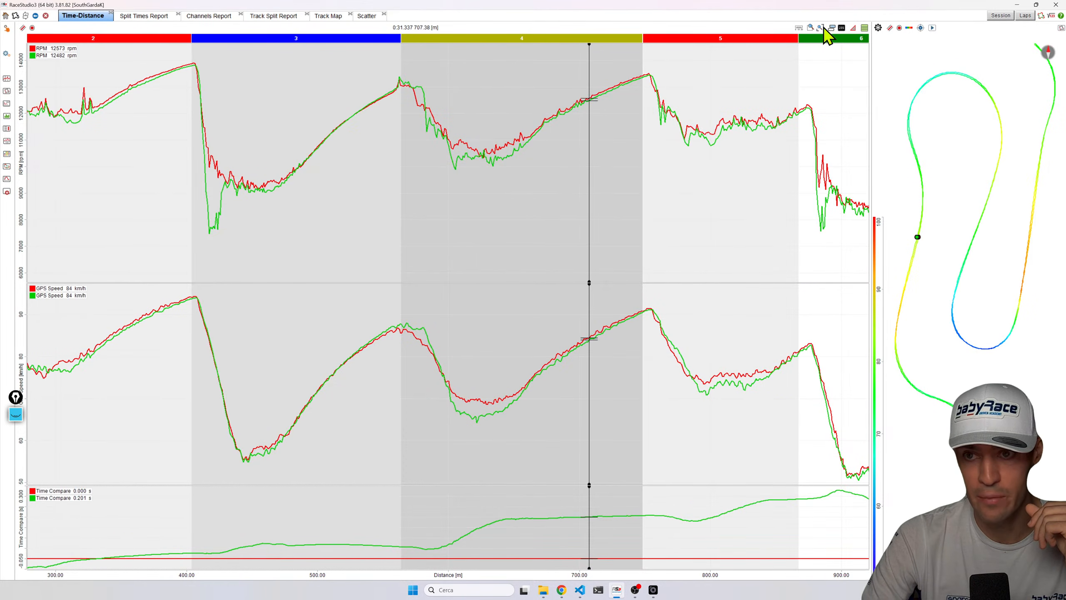
click(832, 28)
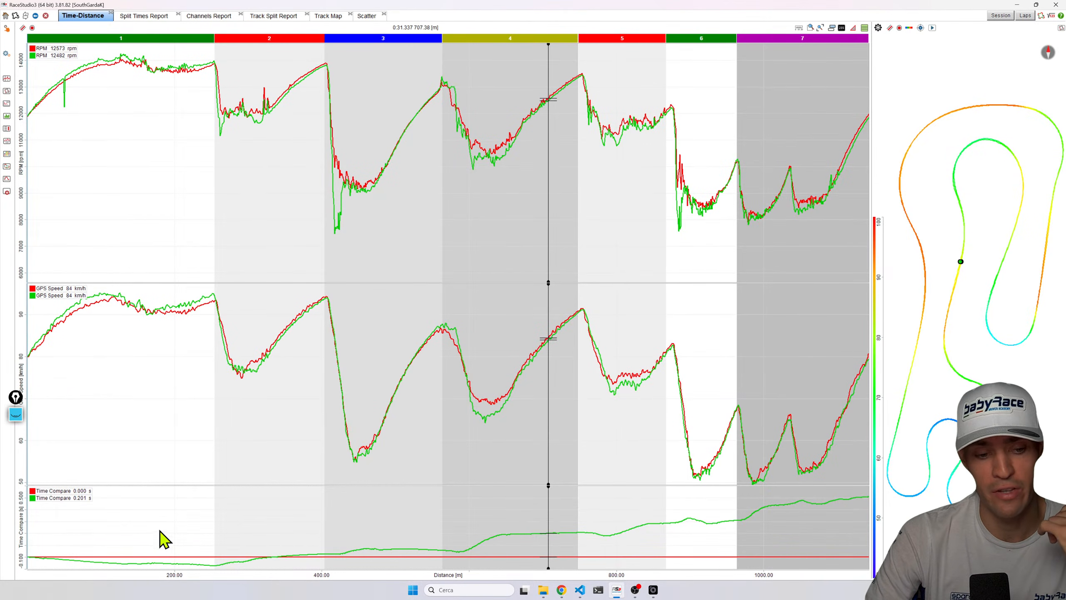
drag(100, 365, 213, 316)
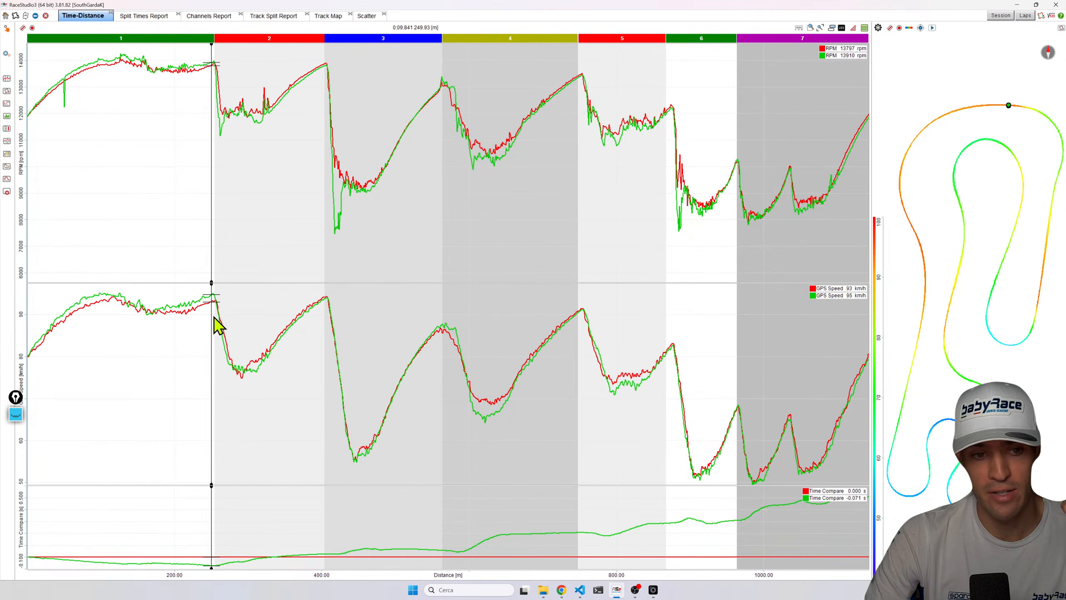
Move the cursor to the end of the lap and briefly open and close the channels panel.
drag(785, 500, 864, 507)
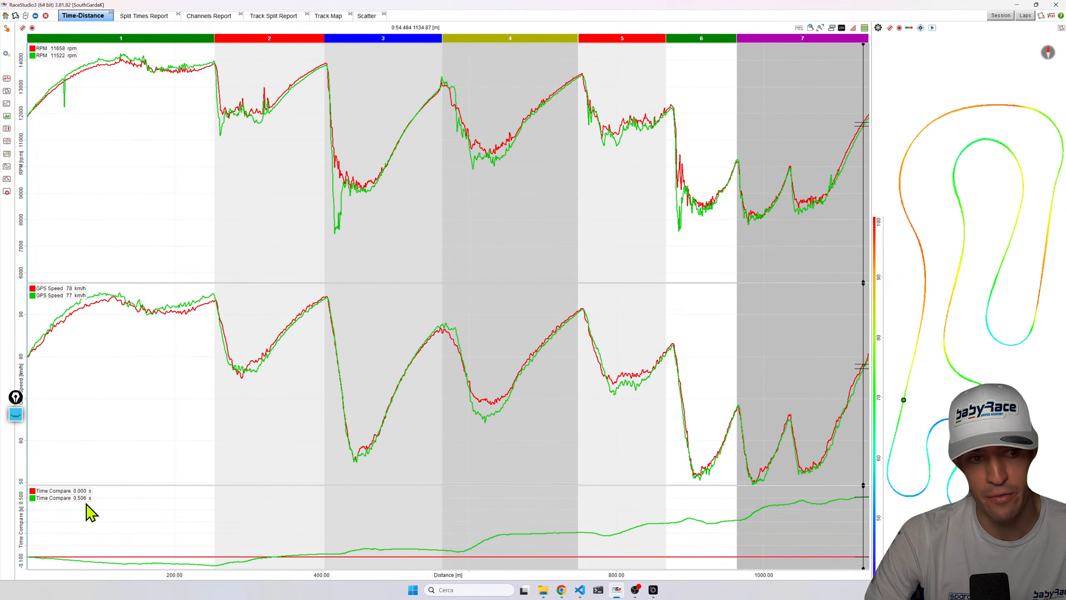
key(space)
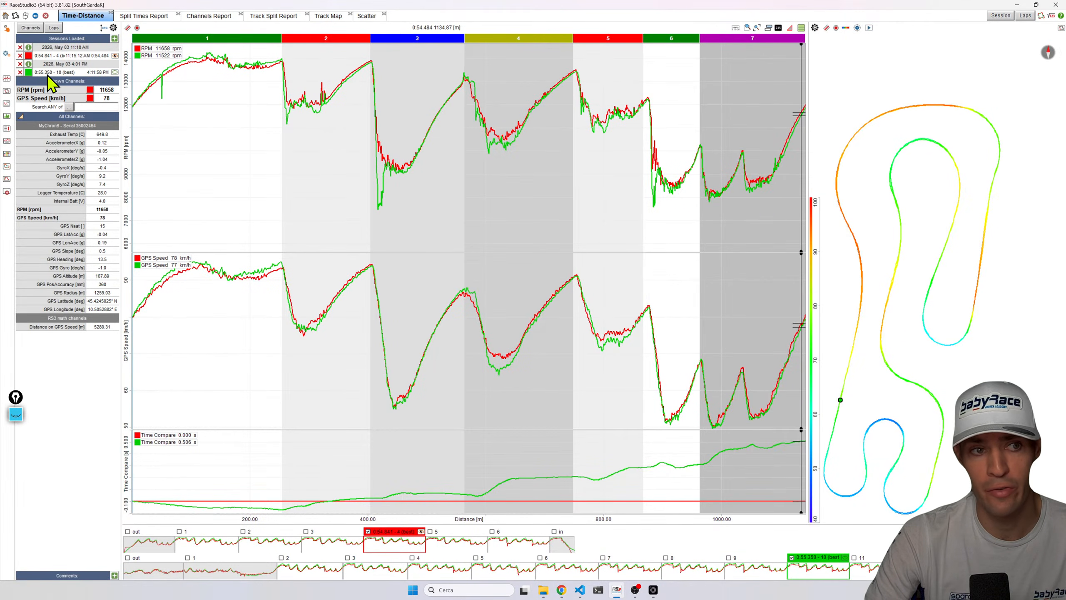
key(space)
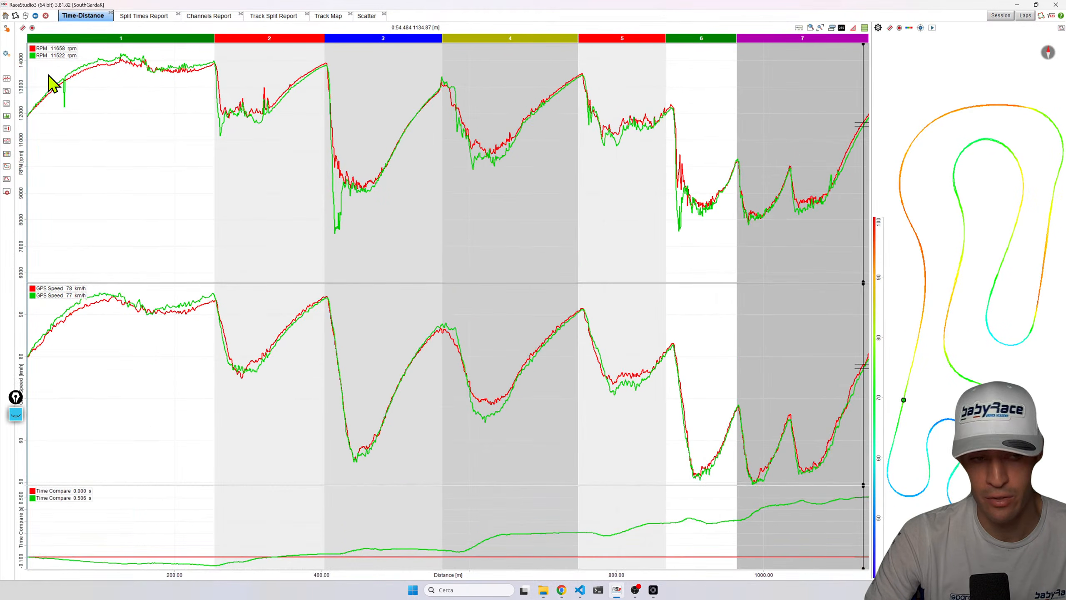
Move the cursor through sector 1 comparing both laps, glance at the speed-RPM scatter, then return to the Time-Distance graphs.
drag(84, 329, 220, 321)
drag(69, 339, 212, 304)
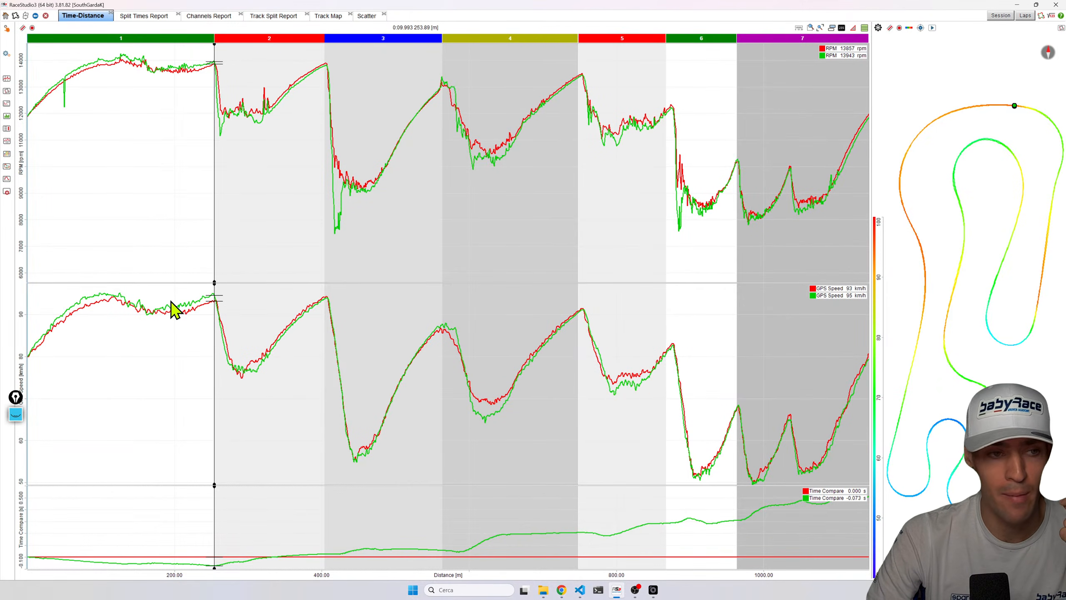
drag(148, 329, 191, 302)
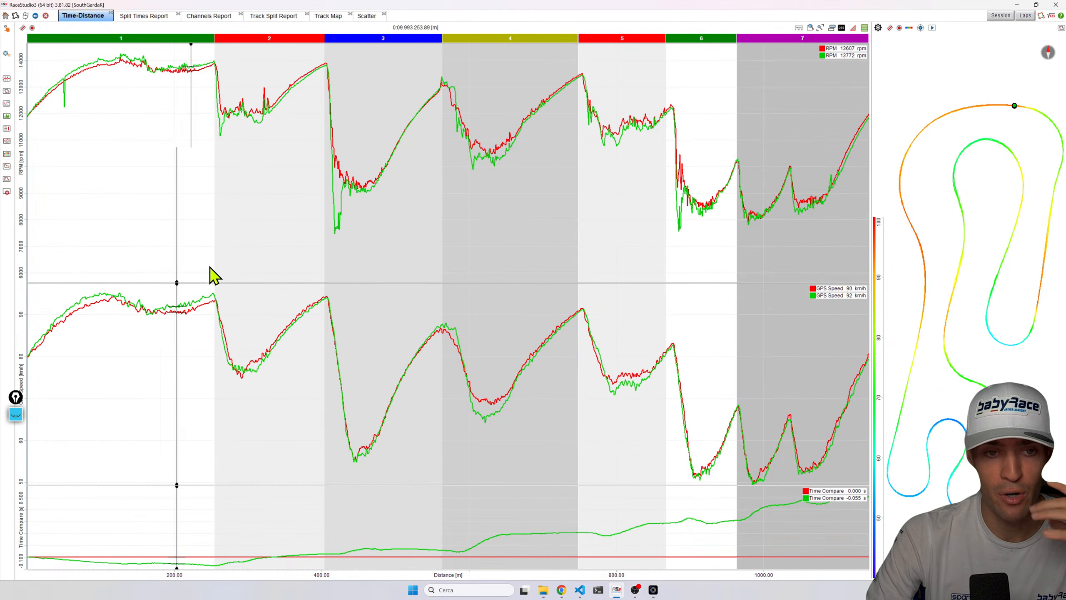
click(367, 15)
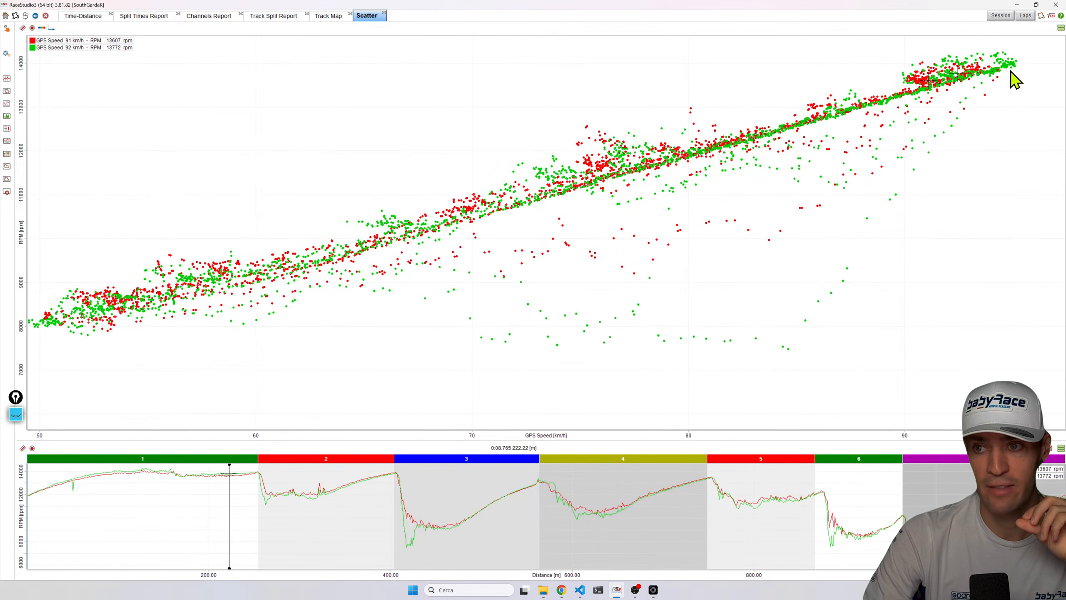
click(83, 16)
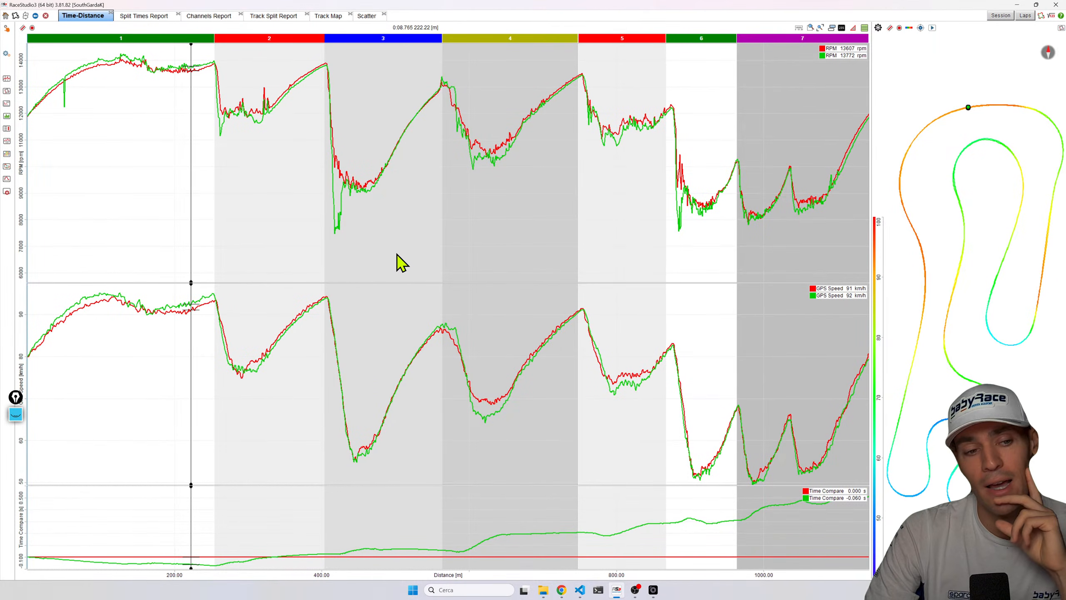
Step the cursor across the ends of sectors 1, 2, 3 and into sector 4, comparing speed and RPM of both laps.
drag(71, 341, 214, 303)
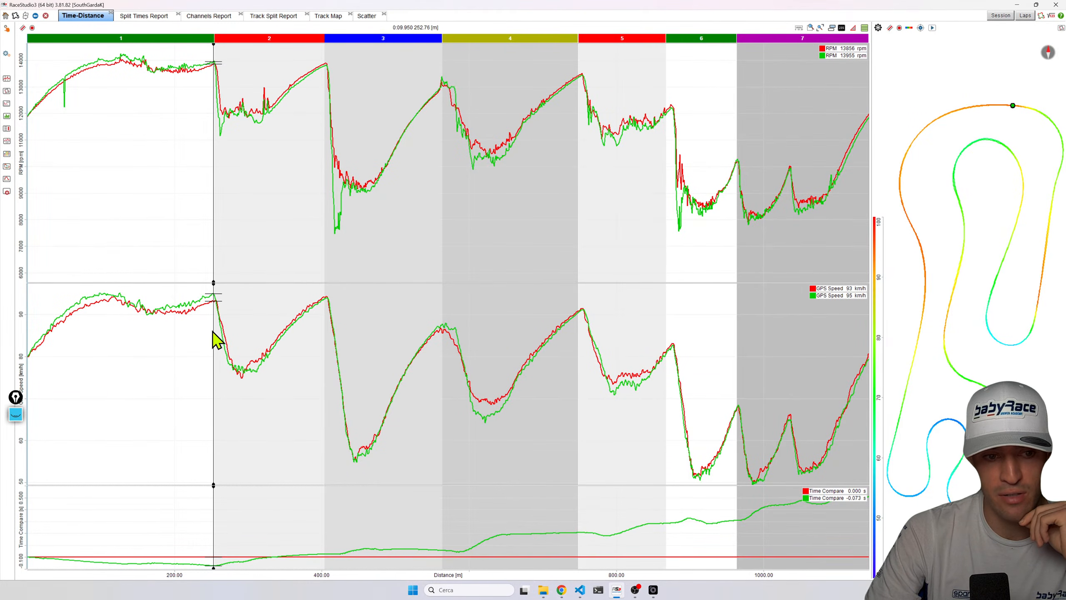
click(308, 349)
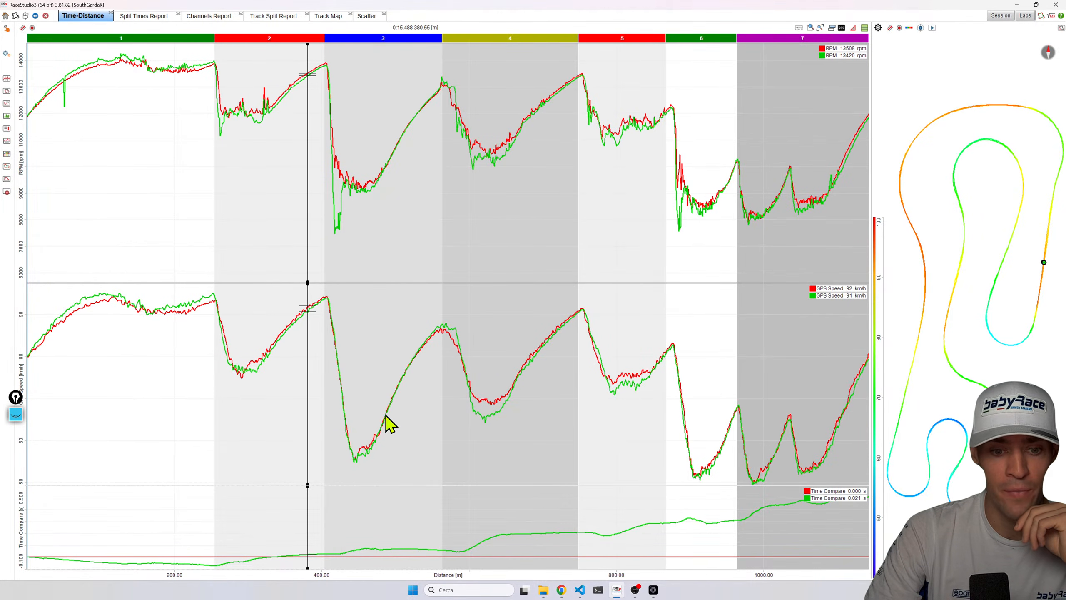
drag(380, 413, 409, 416)
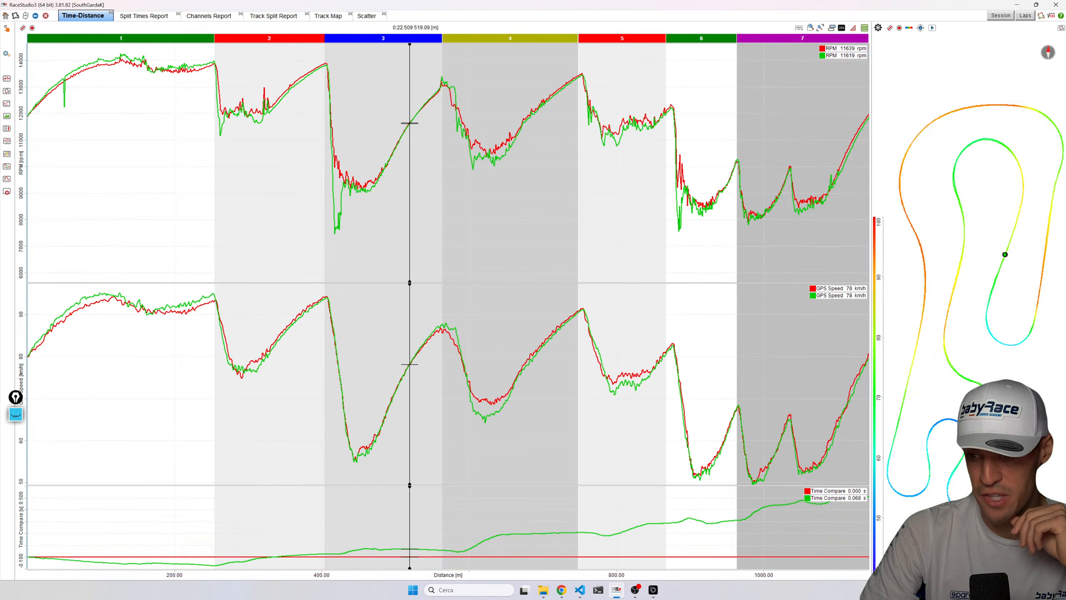
click(1016, 344)
click(455, 349)
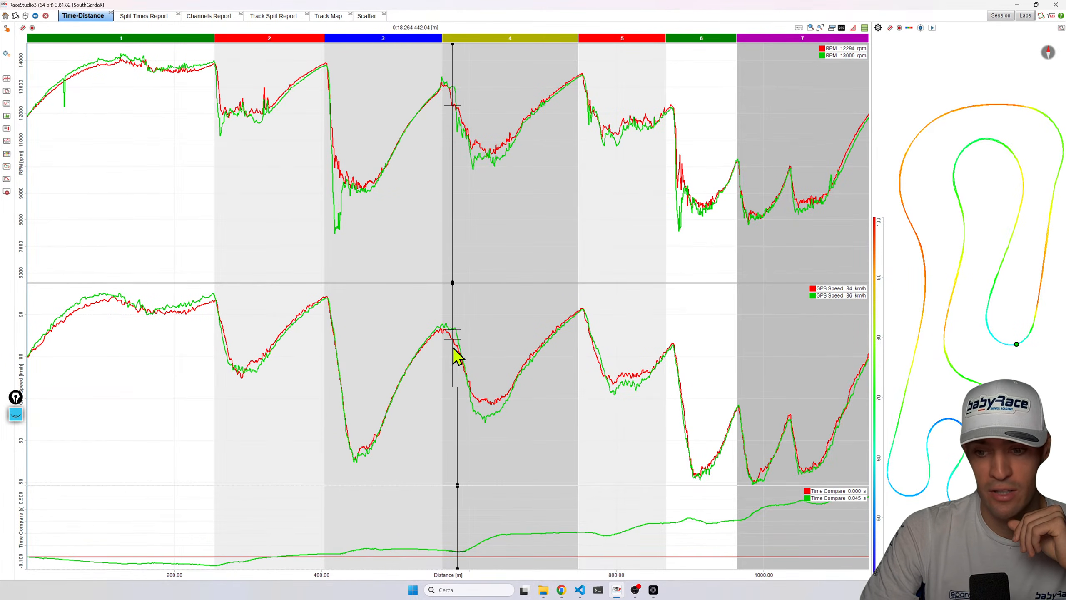
click(539, 350)
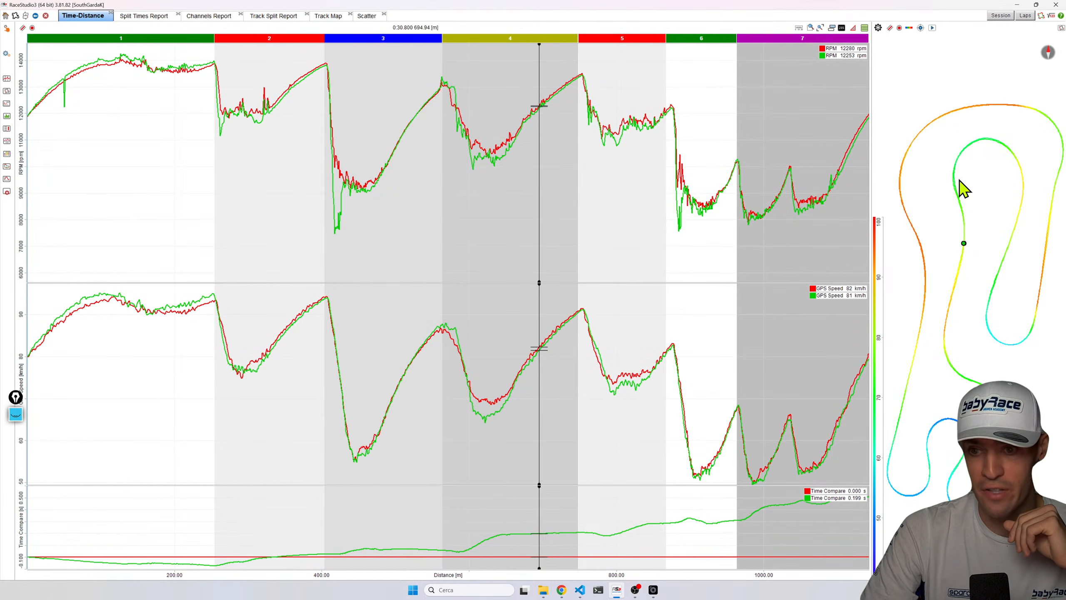
Zoom into sectors 2 to 6 and move the cursor to the ends of sectors 4 and 5.
scroll(499, 500, up, 2)
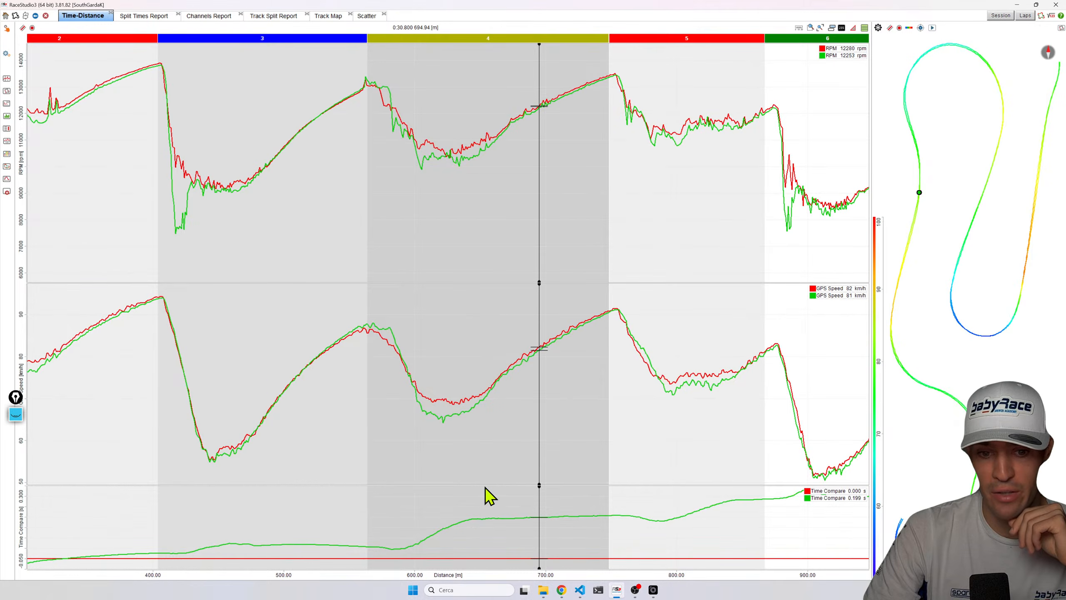
click(616, 345)
drag(616, 344, 746, 346)
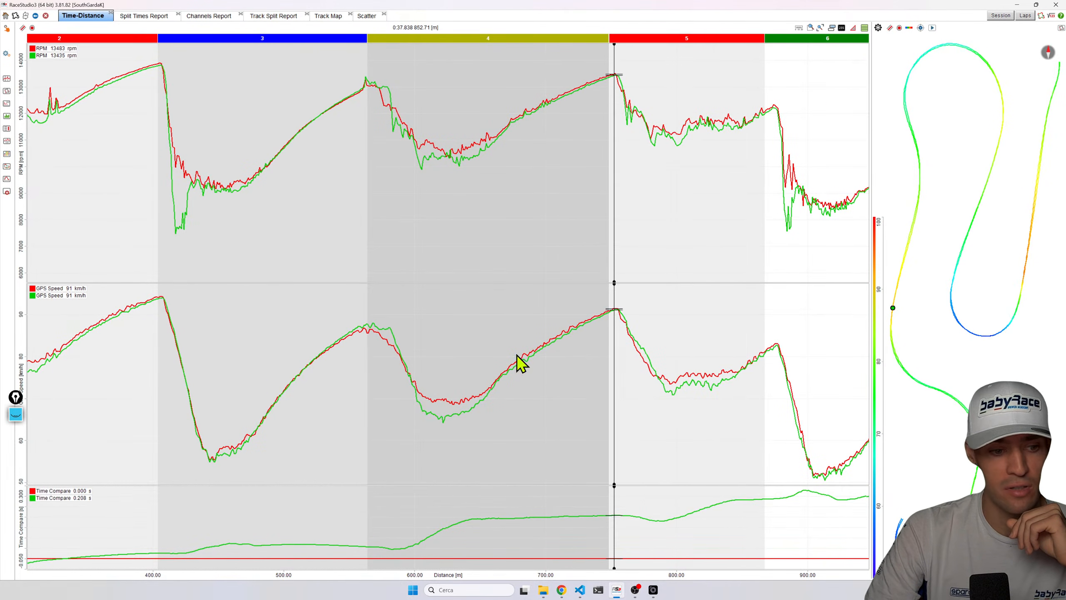
click(765, 356)
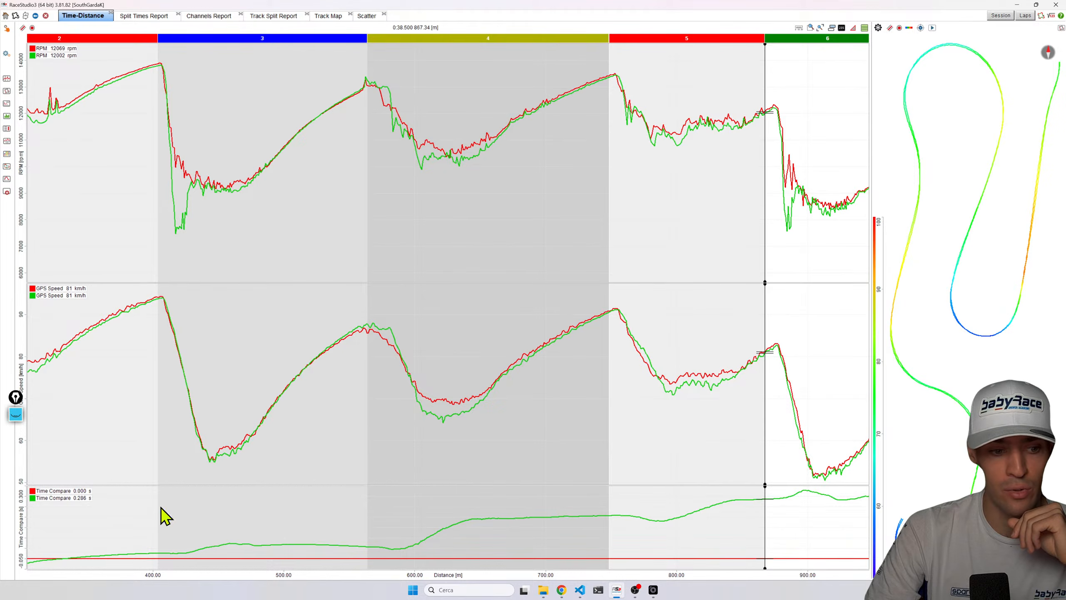
Pan the zoomed view through sectors 5 to 7 and back, moving the cursor along corners to compare the laps.
drag(709, 578, 423, 571)
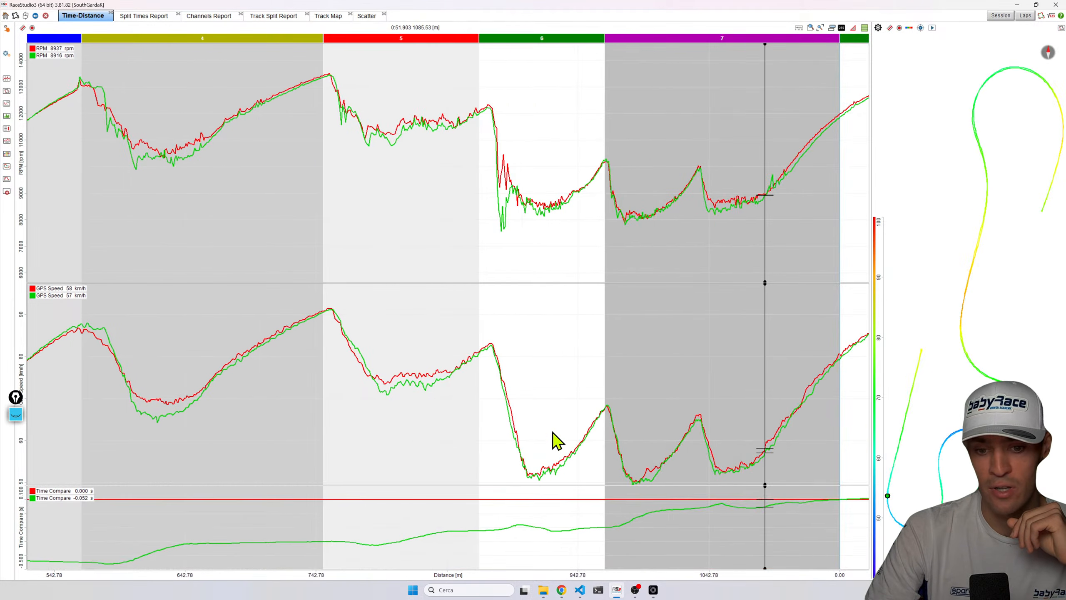
drag(656, 581, 739, 580)
drag(618, 437, 677, 403)
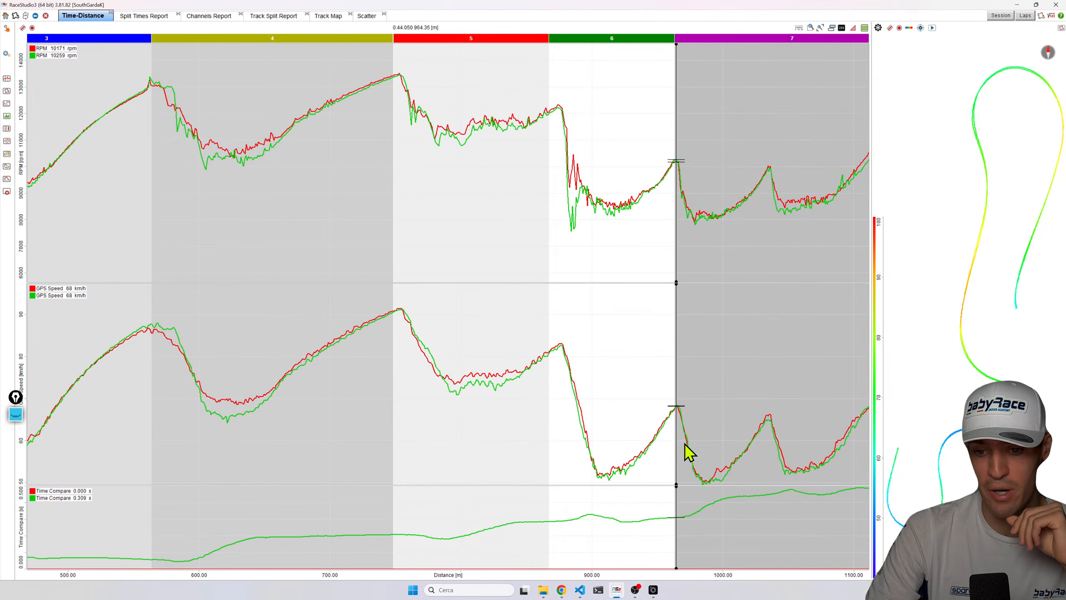
click(758, 419)
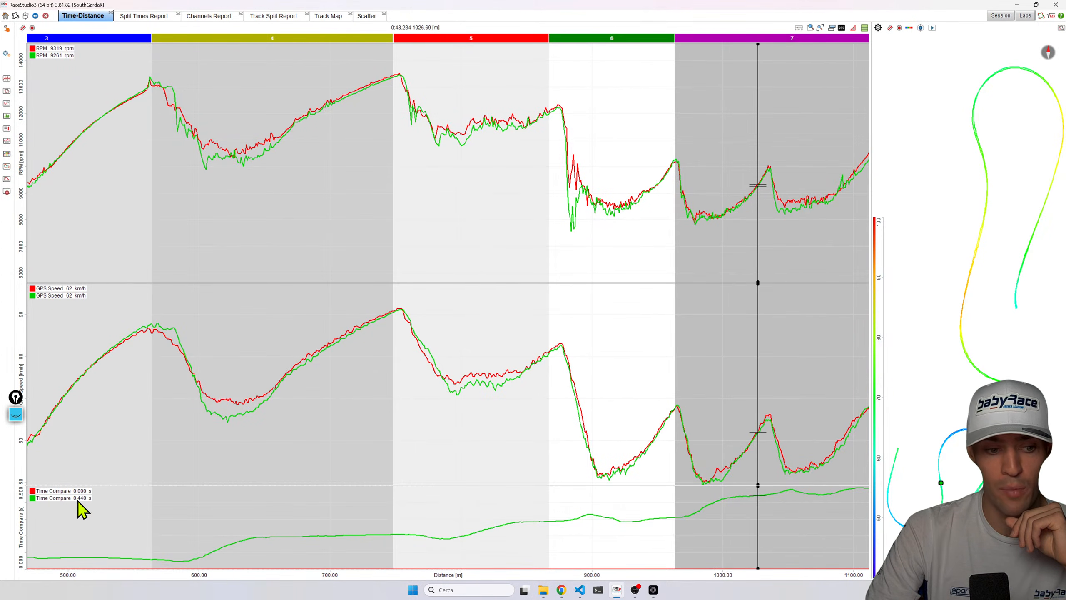
click(863, 433)
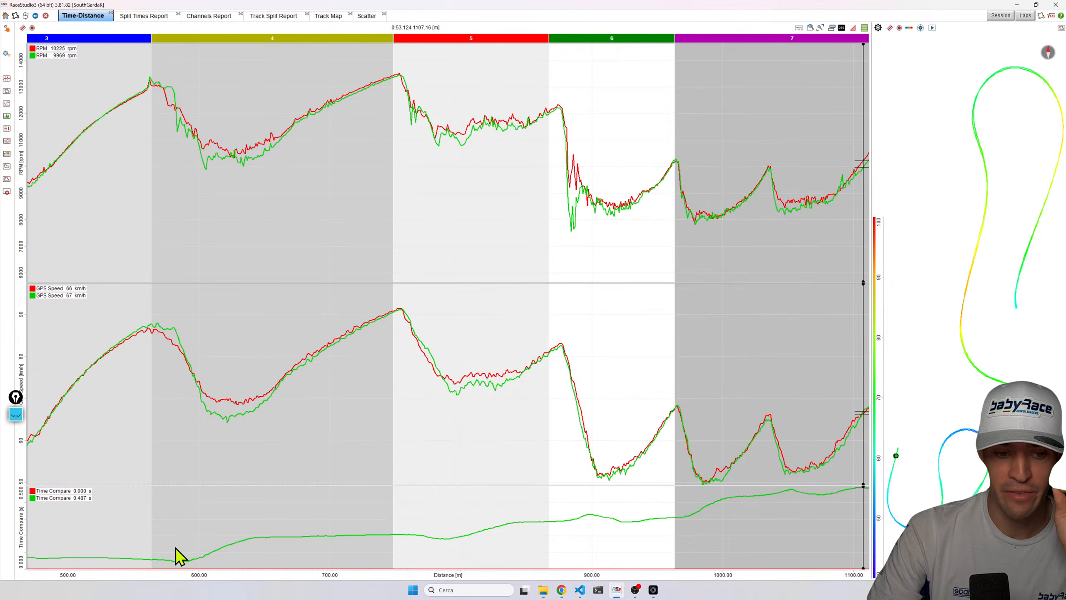
click(222, 549)
click(489, 536)
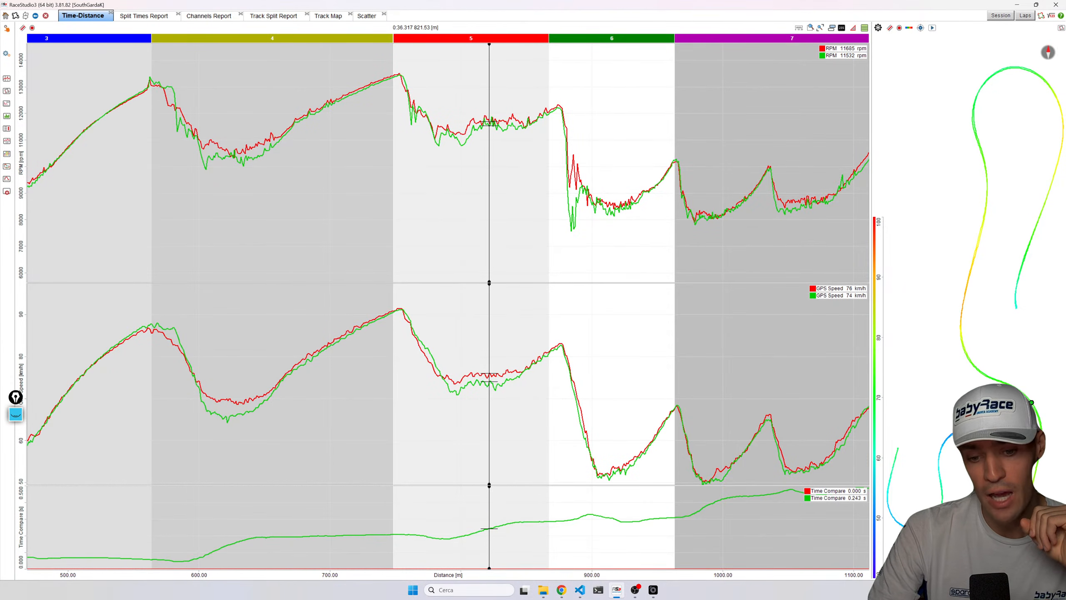
drag(476, 578, 495, 576)
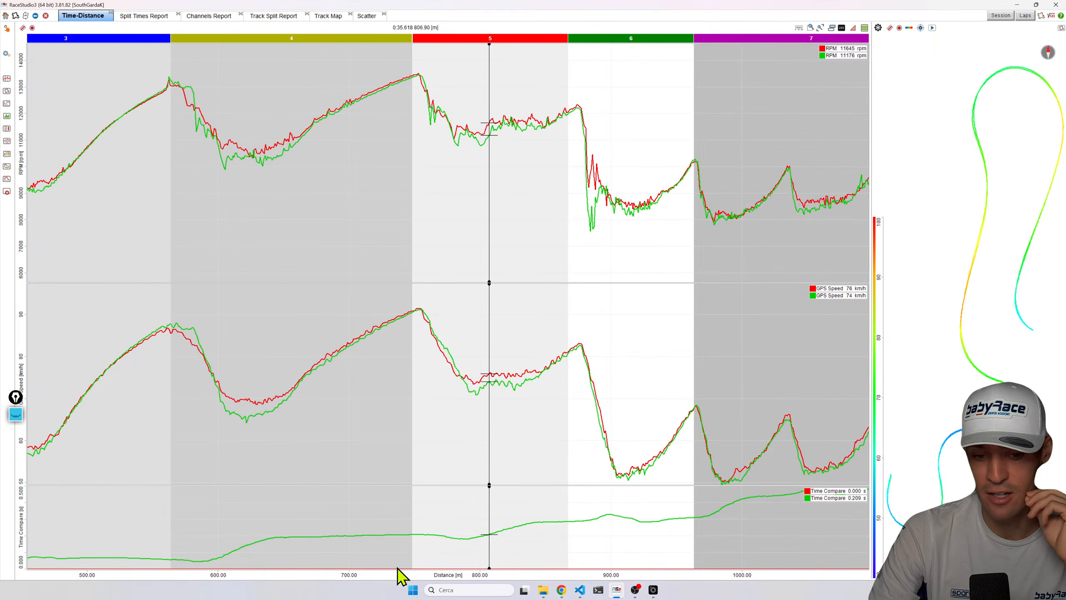
drag(392, 576, 809, 541)
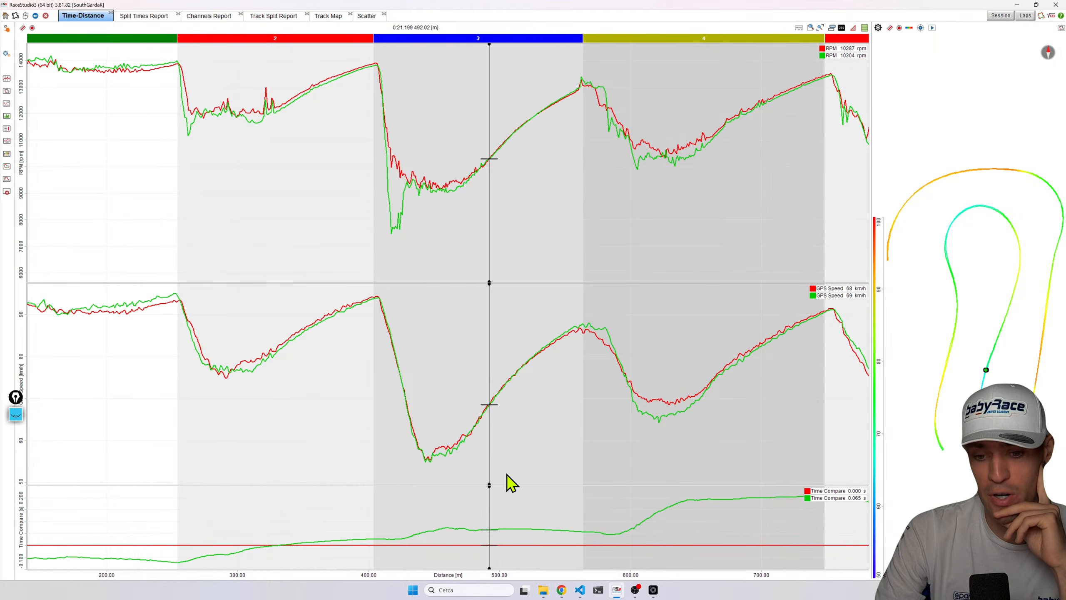
Examine the sector 4 corner by moving the cursor along entry, apex and time-compare rise, then zoom back out to the full lap.
drag(575, 412, 691, 418)
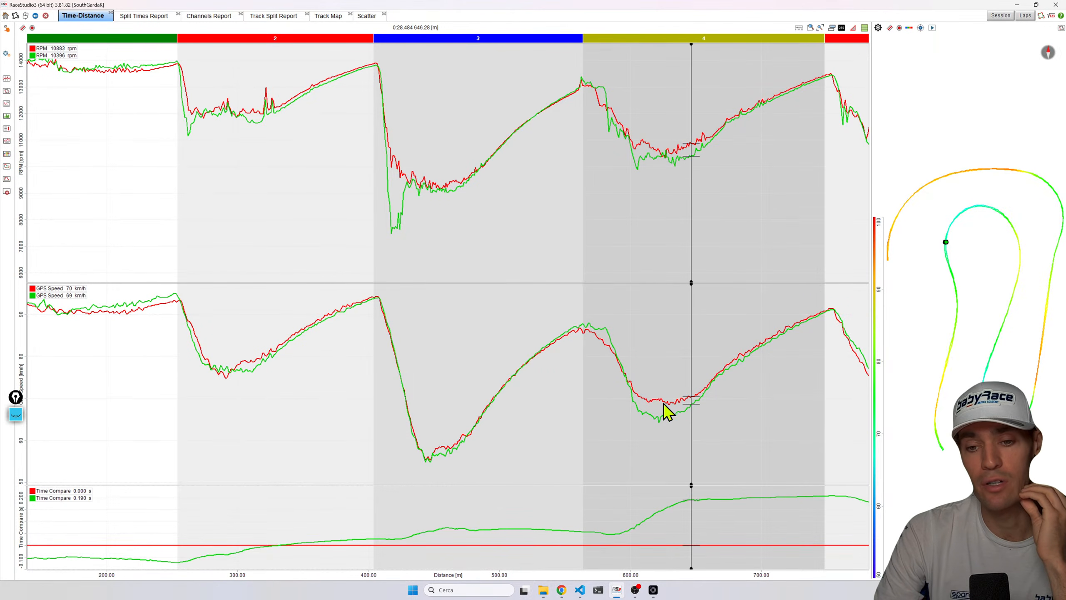
click(594, 357)
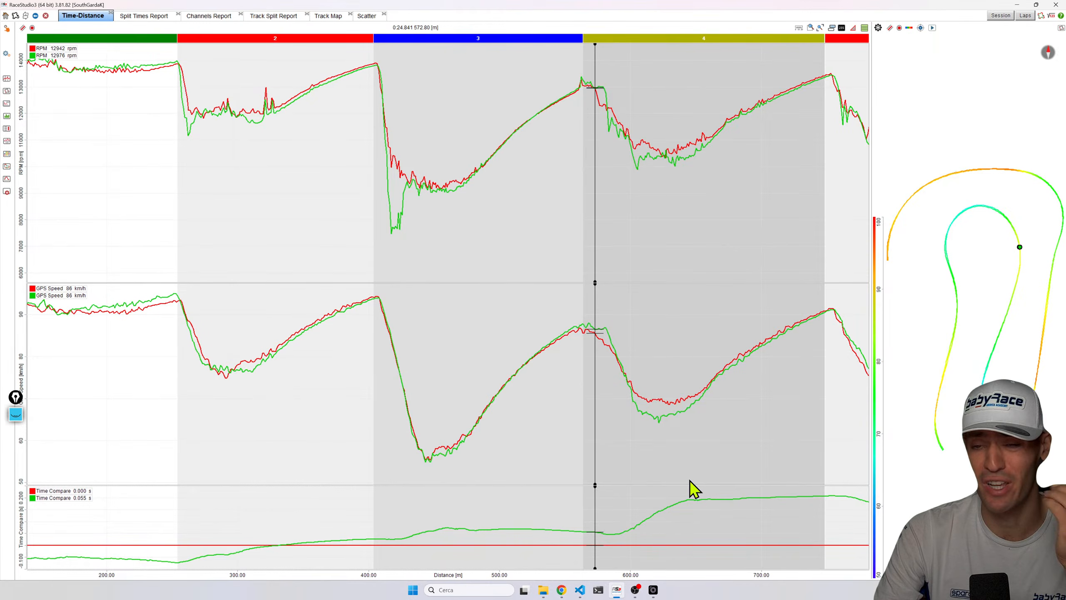
click(701, 500)
click(608, 543)
click(694, 518)
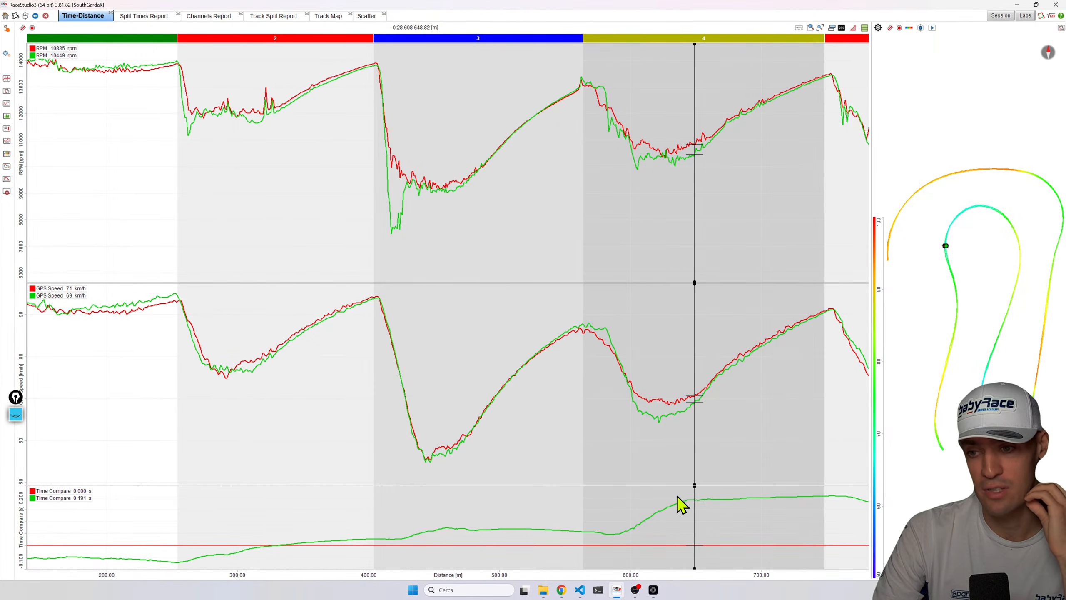
click(608, 509)
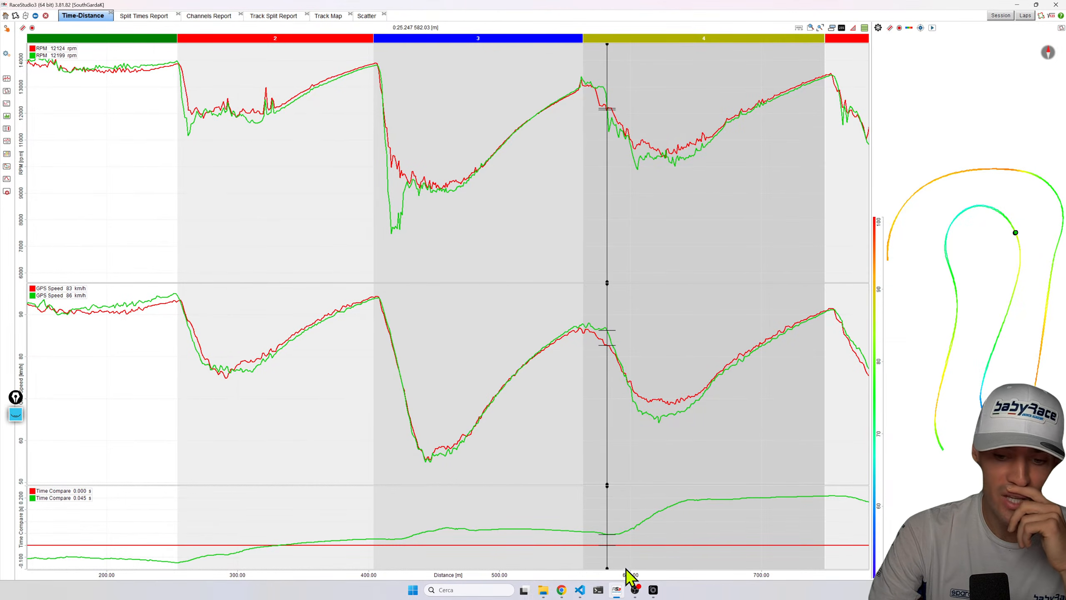
drag(619, 529, 672, 517)
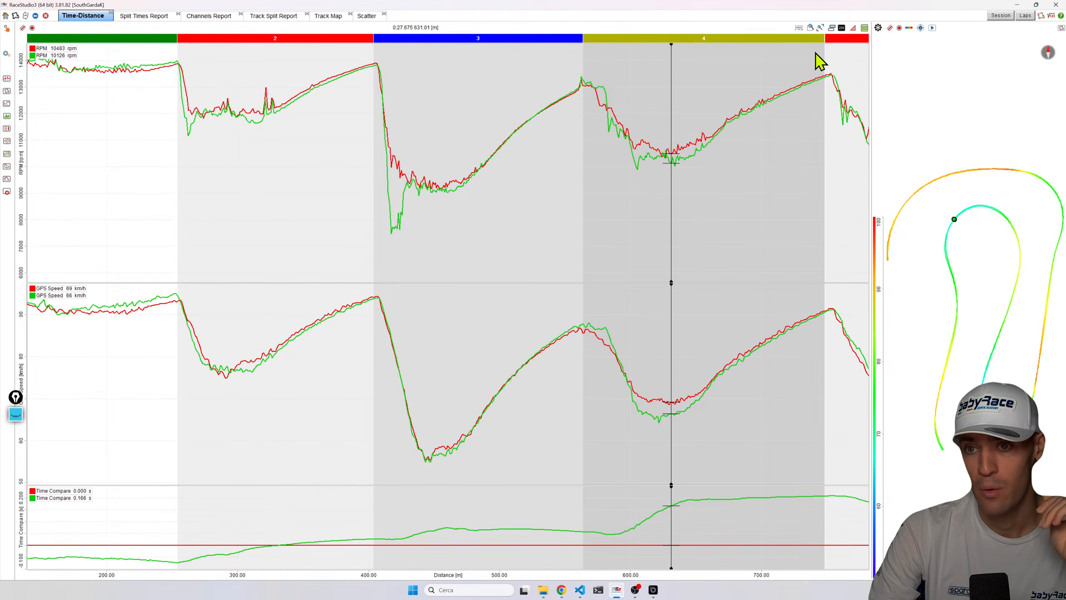
click(820, 29)
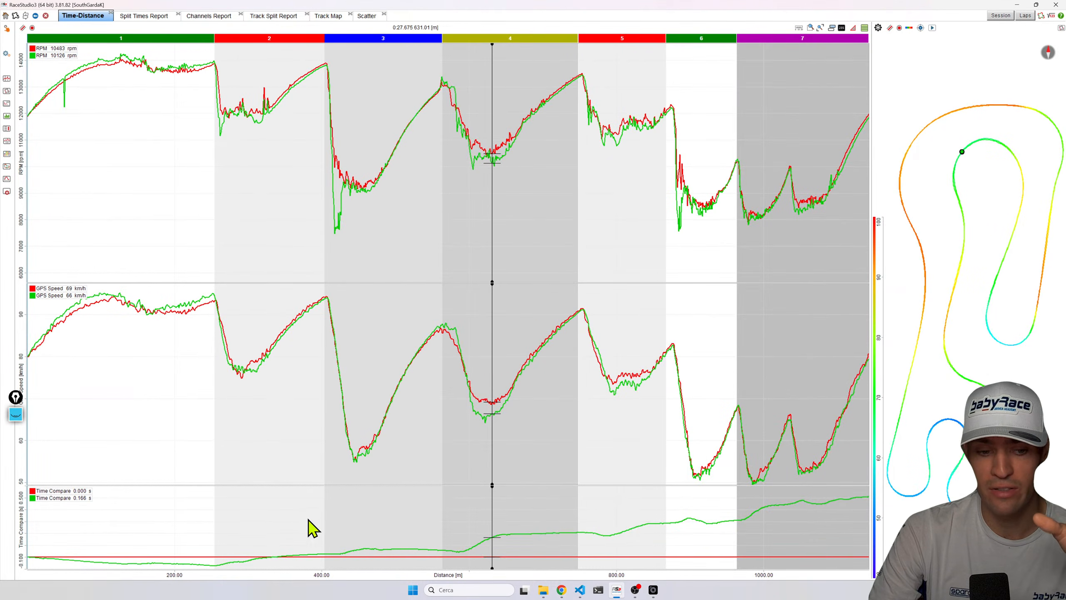
Move the cursor to the lap end and add the Exhaust Temp channel as a new graph.
drag(167, 548, 854, 506)
drag(669, 519, 843, 505)
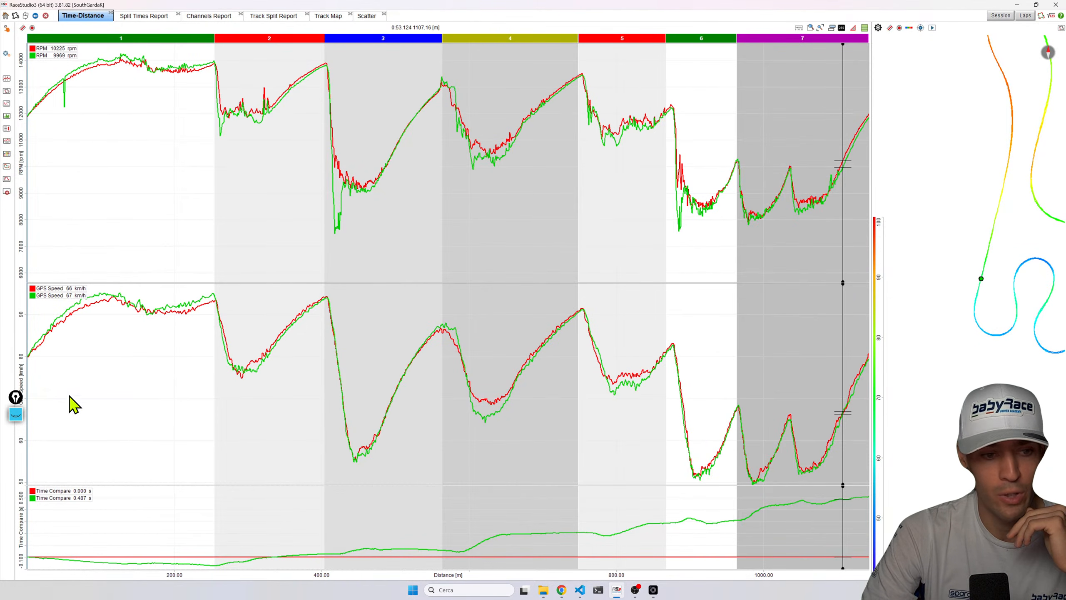
key(space)
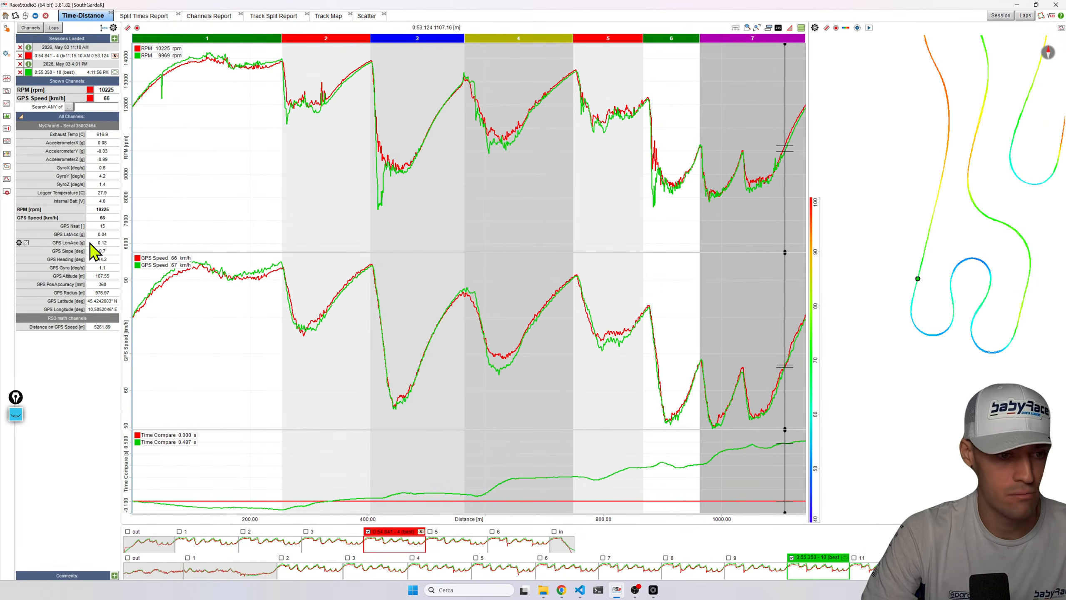
double_click(58, 134)
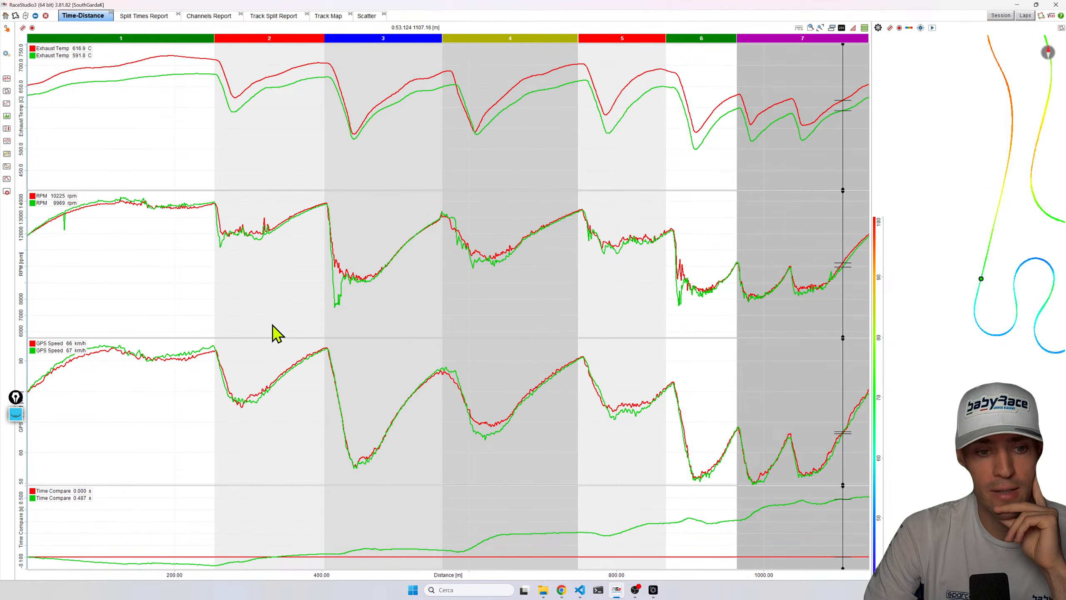
Enlarge the Exhaust Temp graph and move the cursor through sectors 1 and 2 comparing both laps' exhaust temperatures.
click(269, 198)
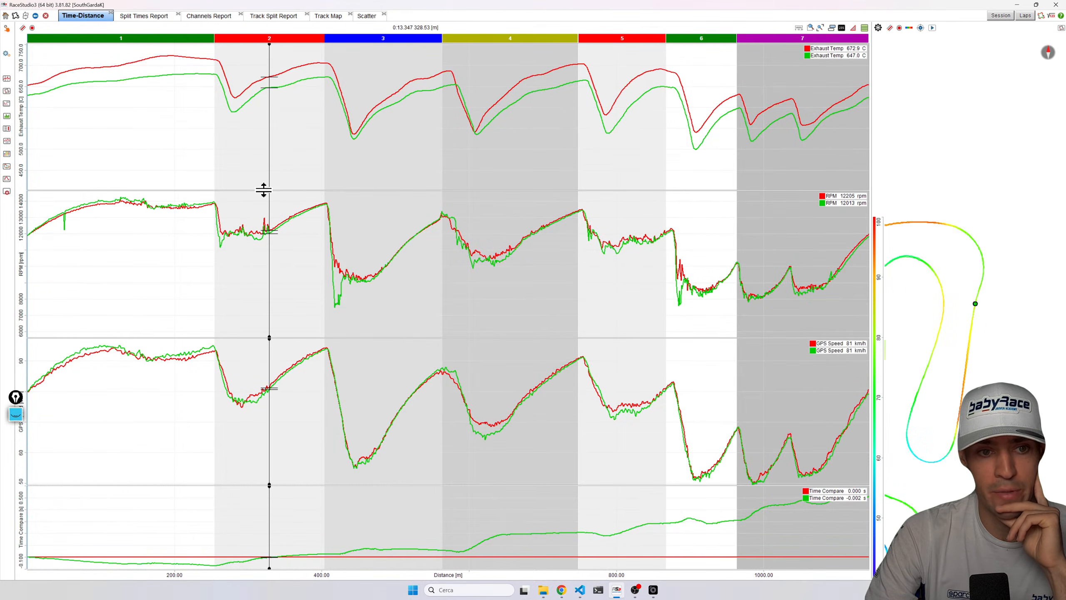
drag(261, 204, 259, 213)
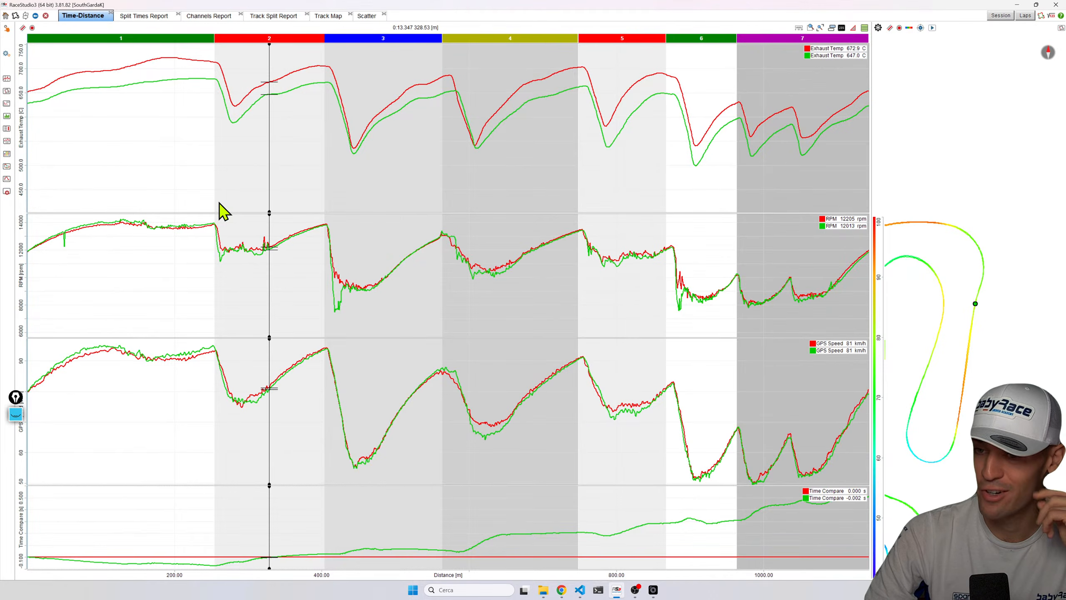
drag(218, 88, 176, 83)
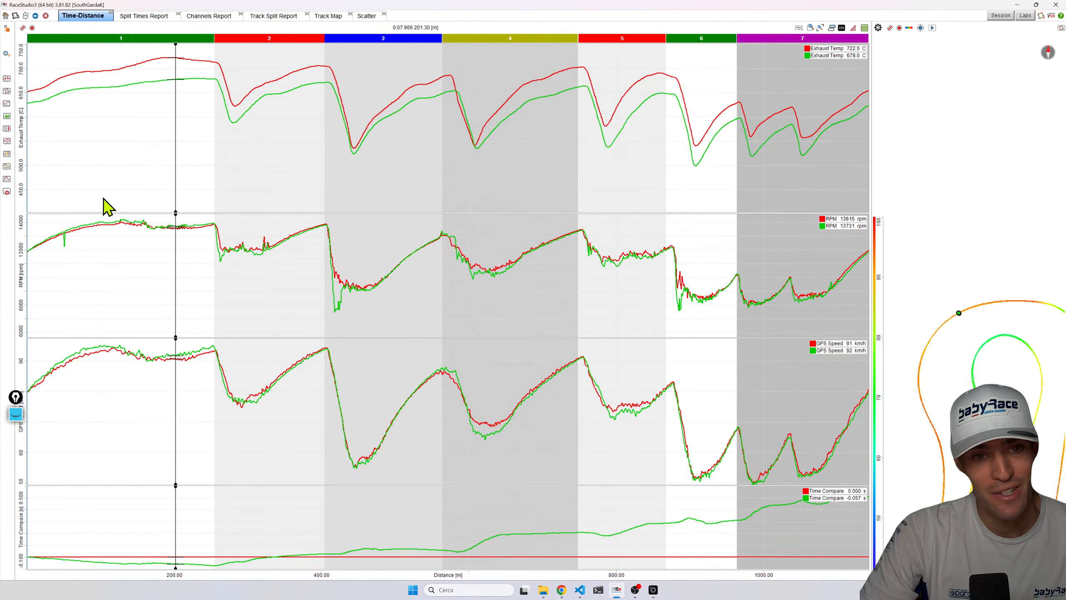
key(space)
key(space)
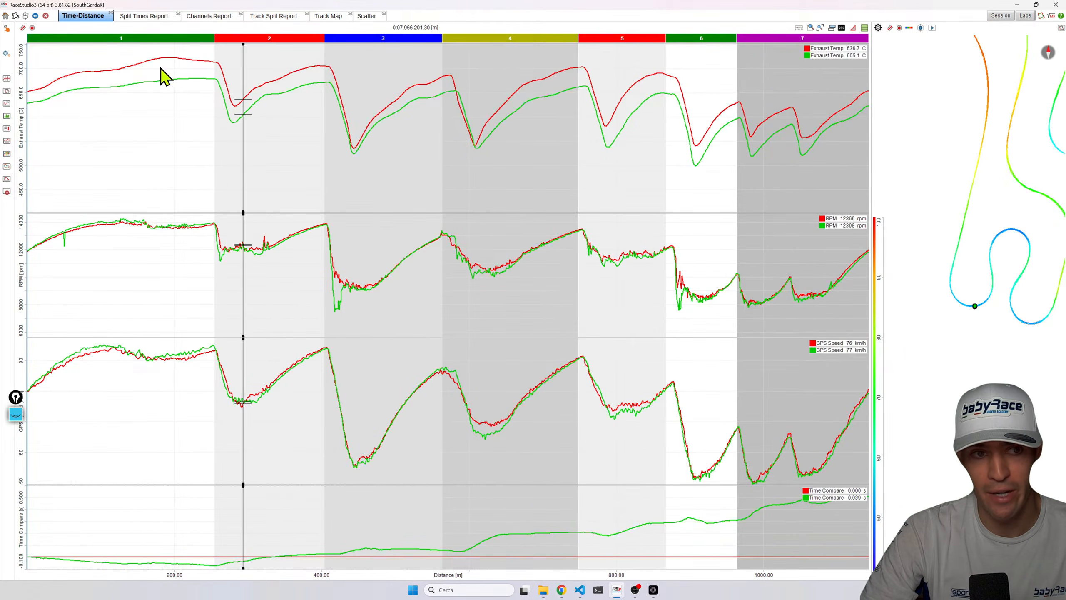
Resize the graph panes, shrinking the Exhaust Temp graph, and show the channels panel beside the graphs.
drag(497, 211, 478, 169)
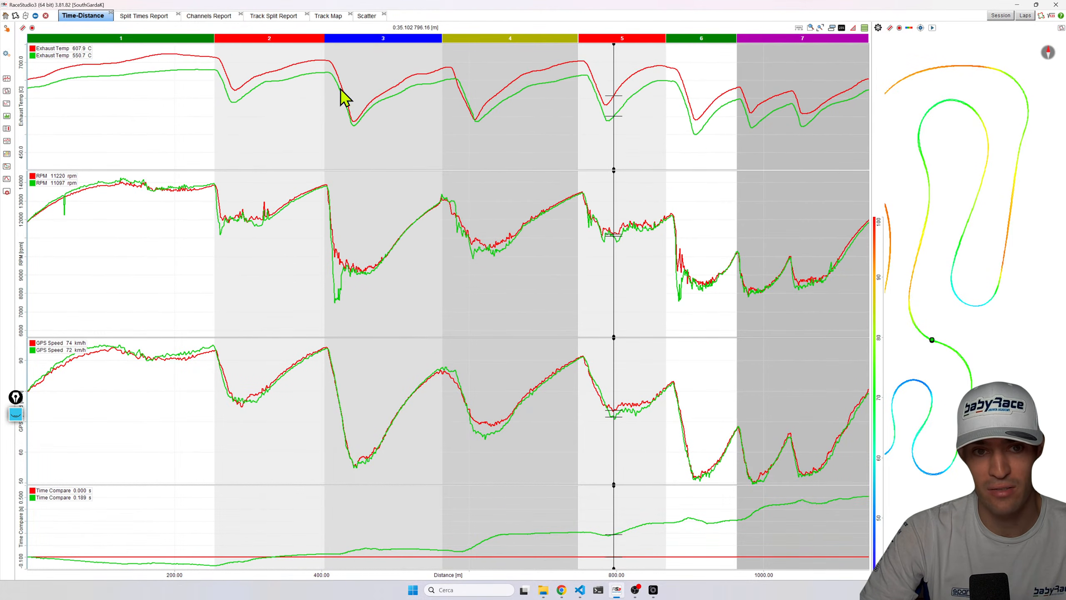
click(408, 169)
drag(408, 170, 382, 200)
key(space)
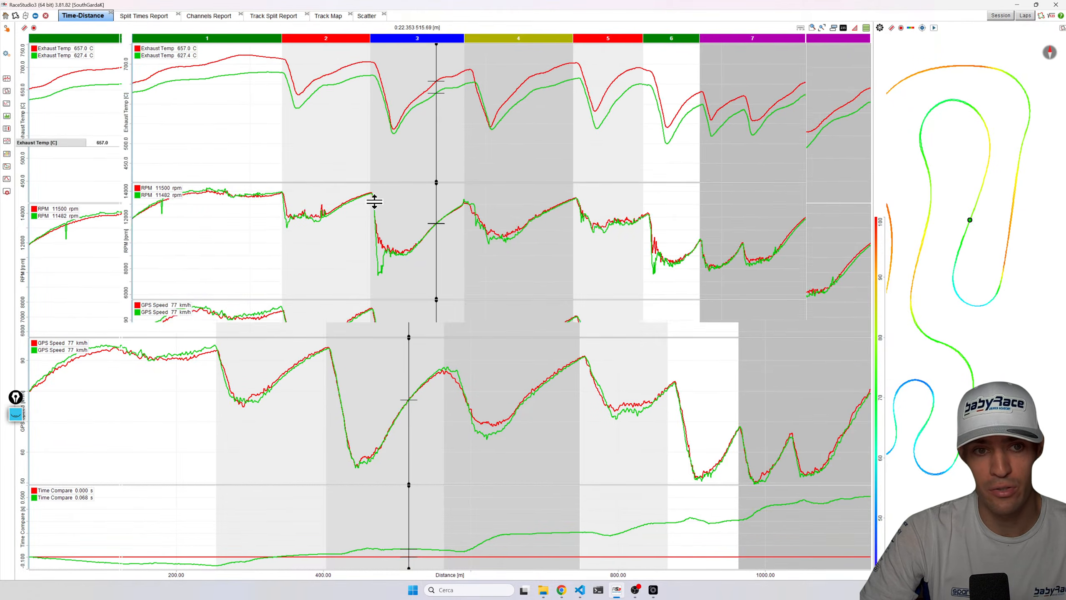
drag(237, 90, 246, 63)
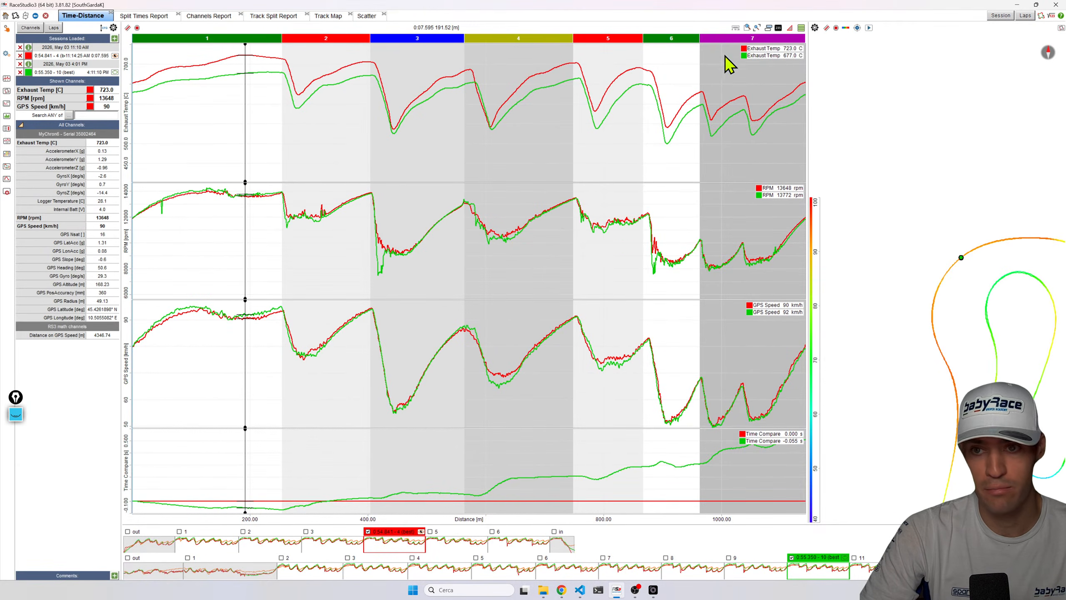
Place the cursor at the sector 6 corner and open, then close, the Exhaust Temp channel settings.
click(669, 155)
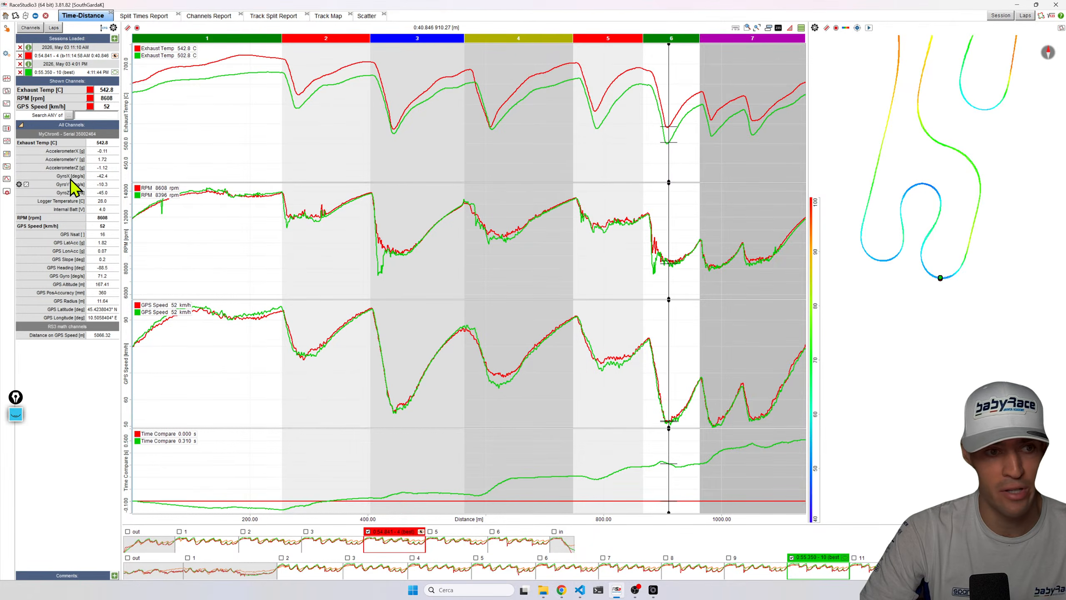
click(19, 142)
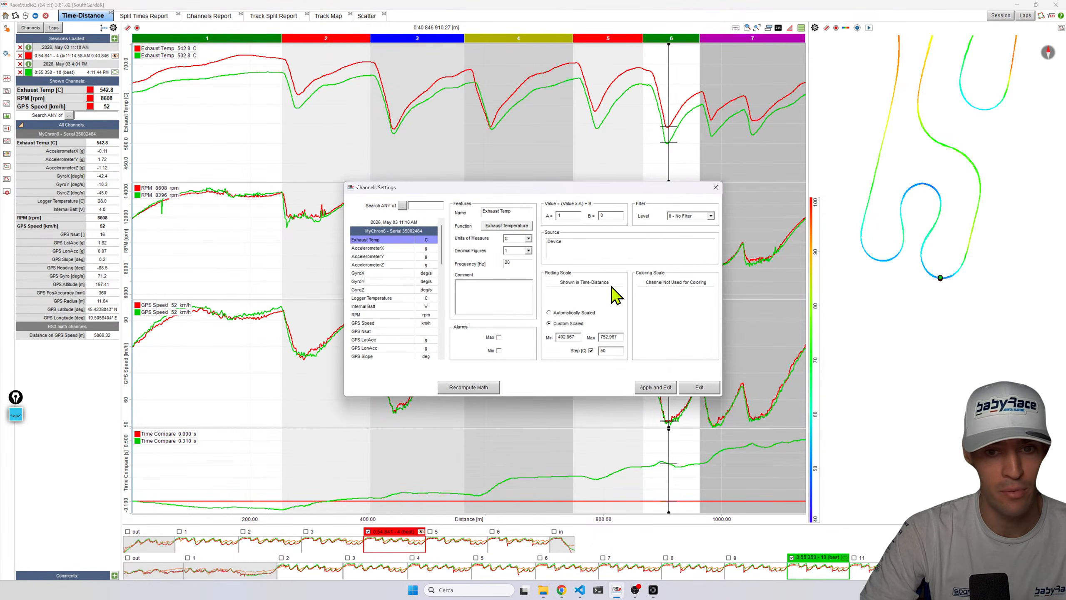
click(715, 187)
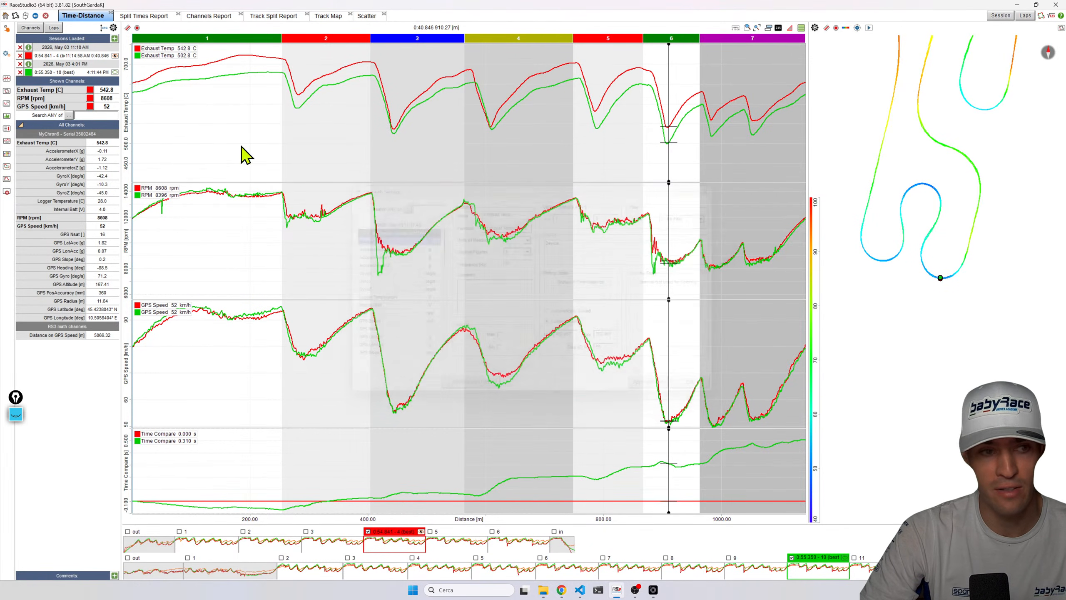
Set the Exhaust Temp custom plotting scale maximum to 725 and lower its minimum, then apply.
click(19, 143)
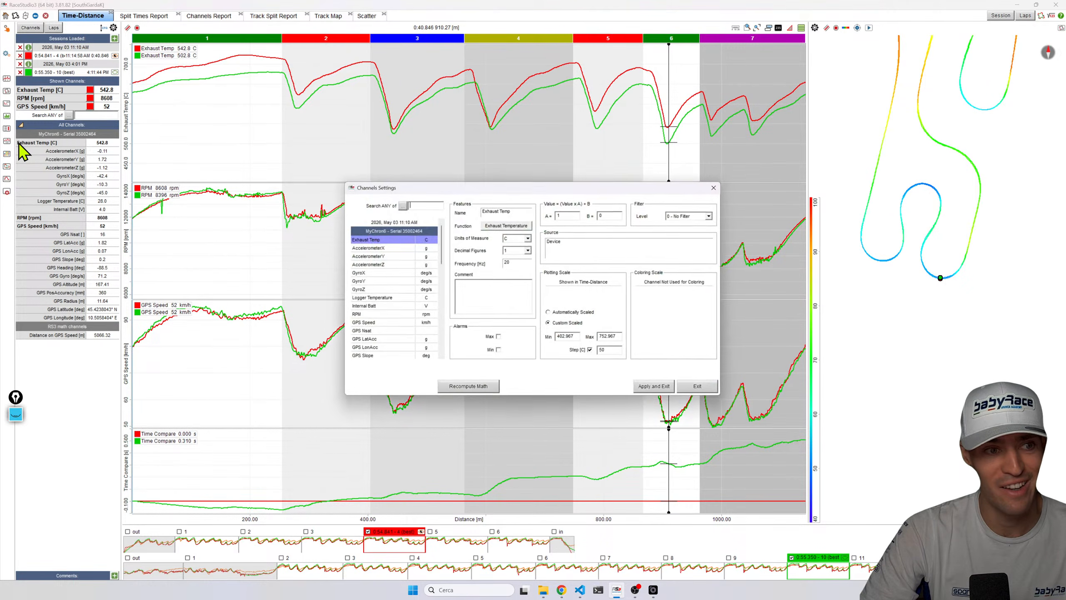
double_click(566, 337)
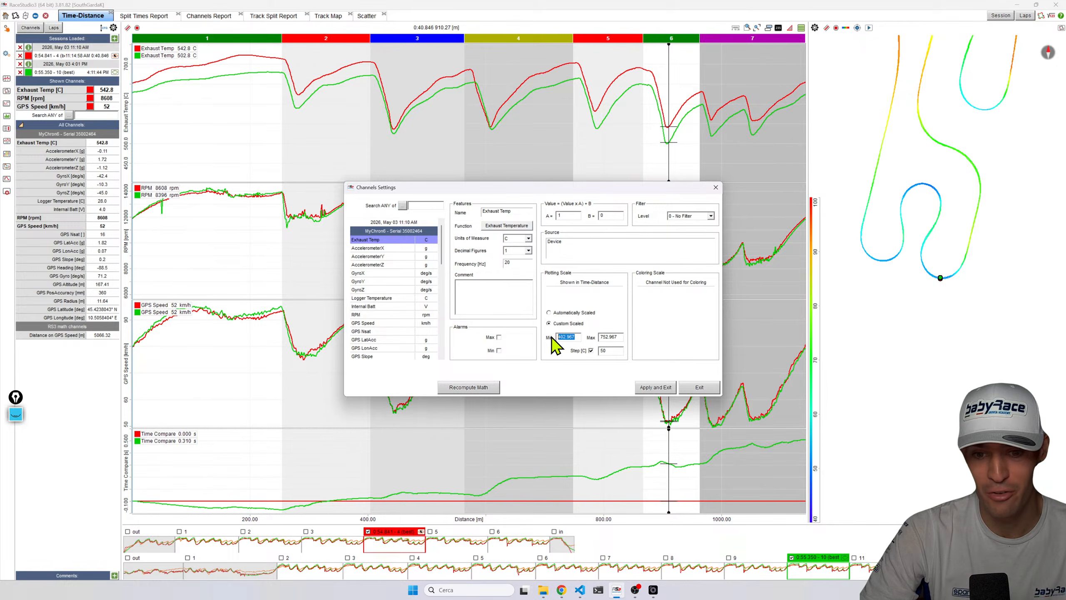
click(608, 336)
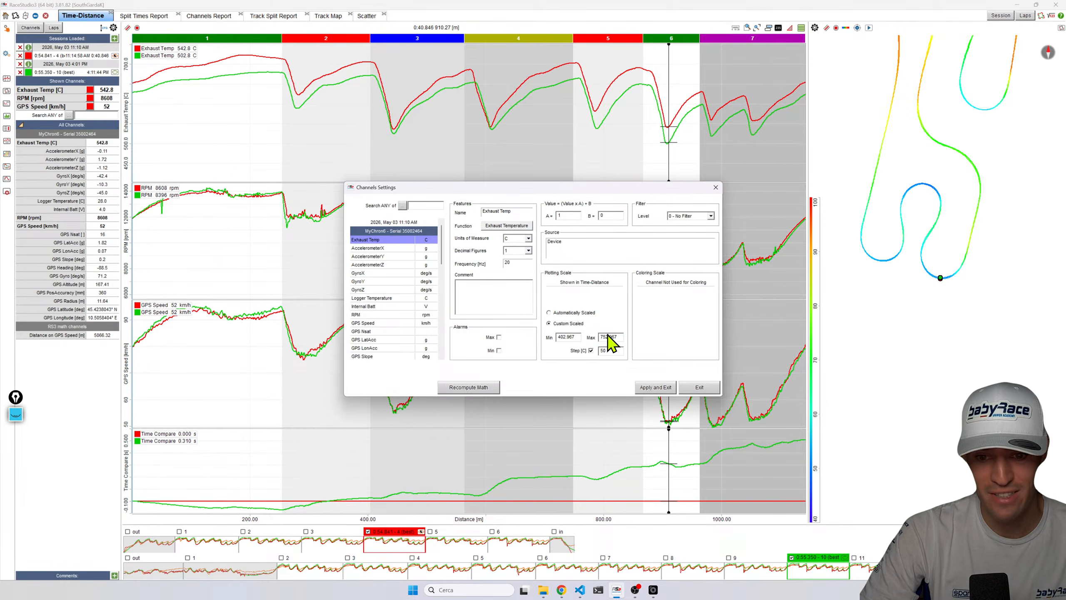
text(725)
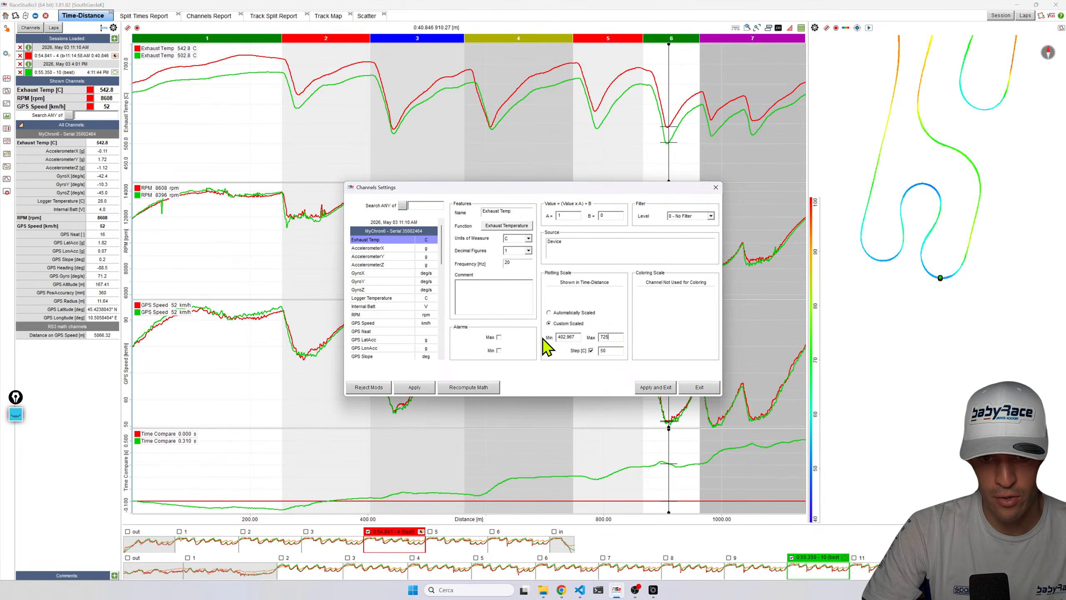
double_click(566, 337)
text(4)
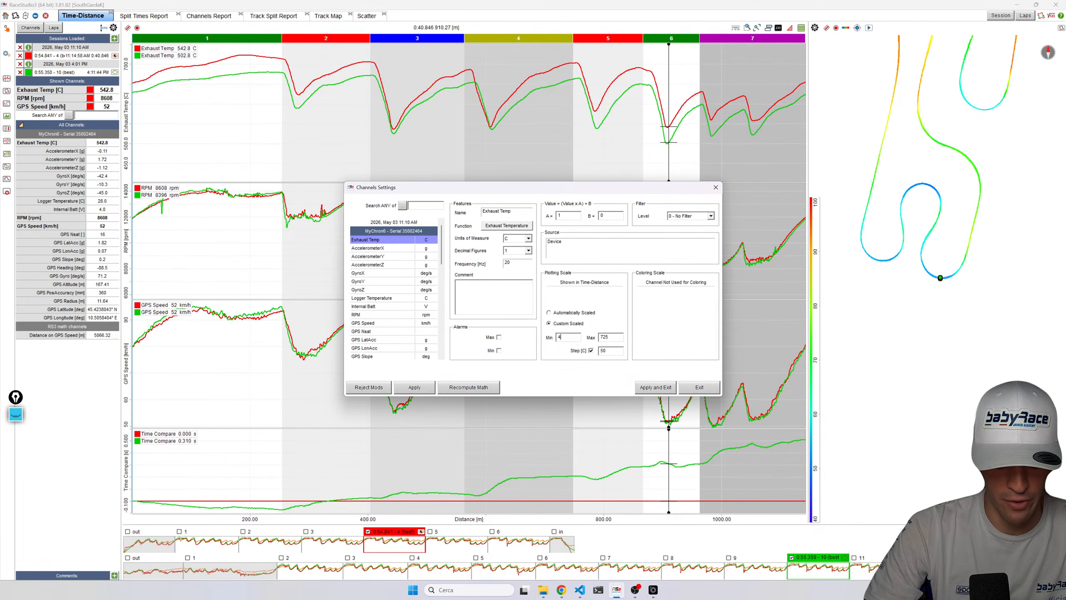
click(655, 387)
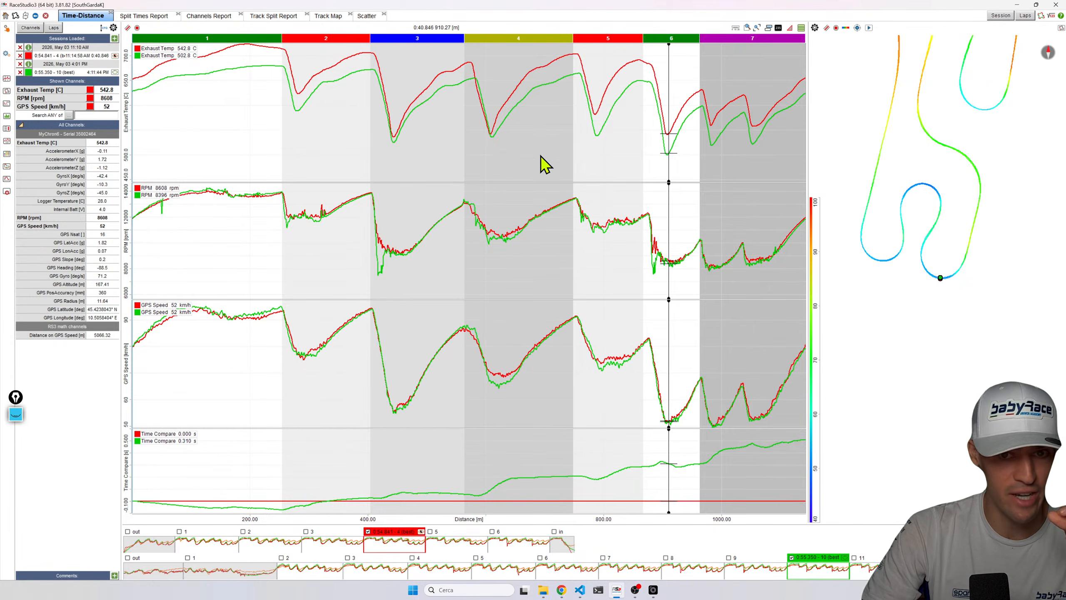
Place the cursor in sector 4, reopen the Exhaust Temp settings and re-enter the scale minimum, then apply.
click(491, 140)
click(502, 146)
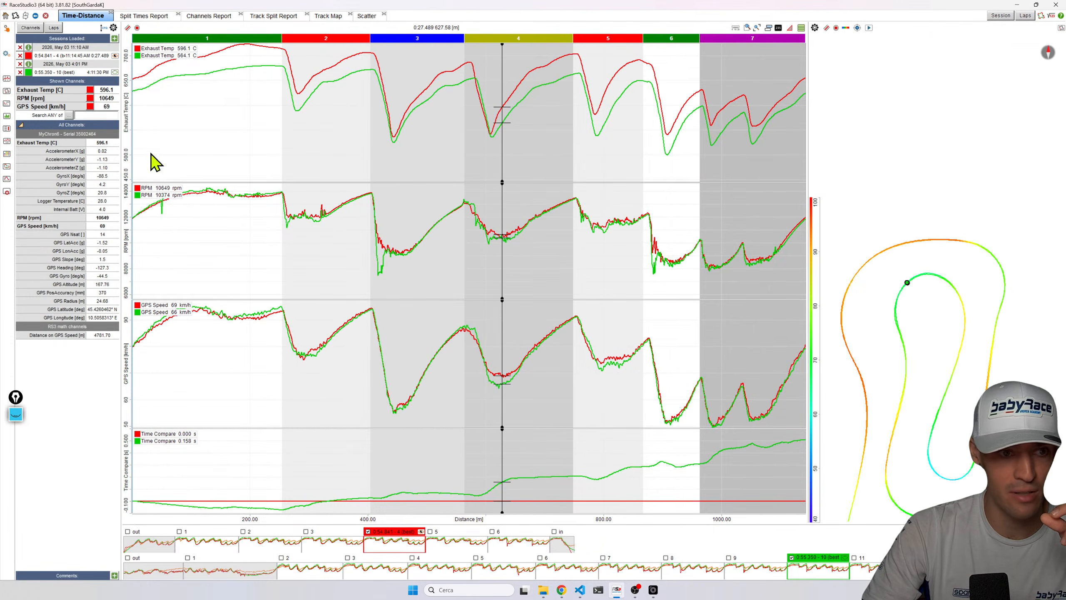
double_click(23, 145)
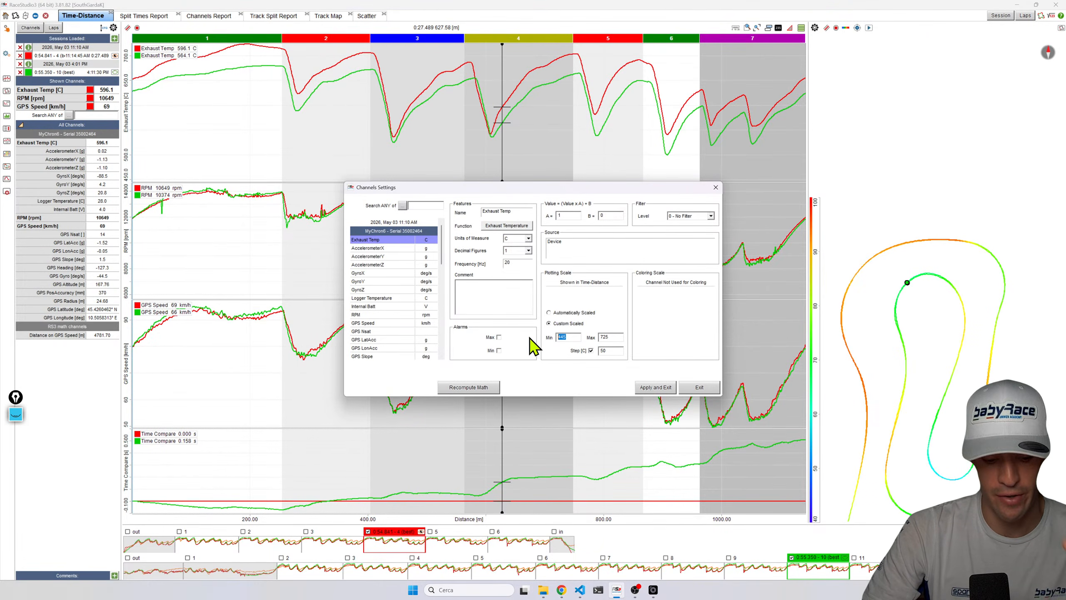
text(4)
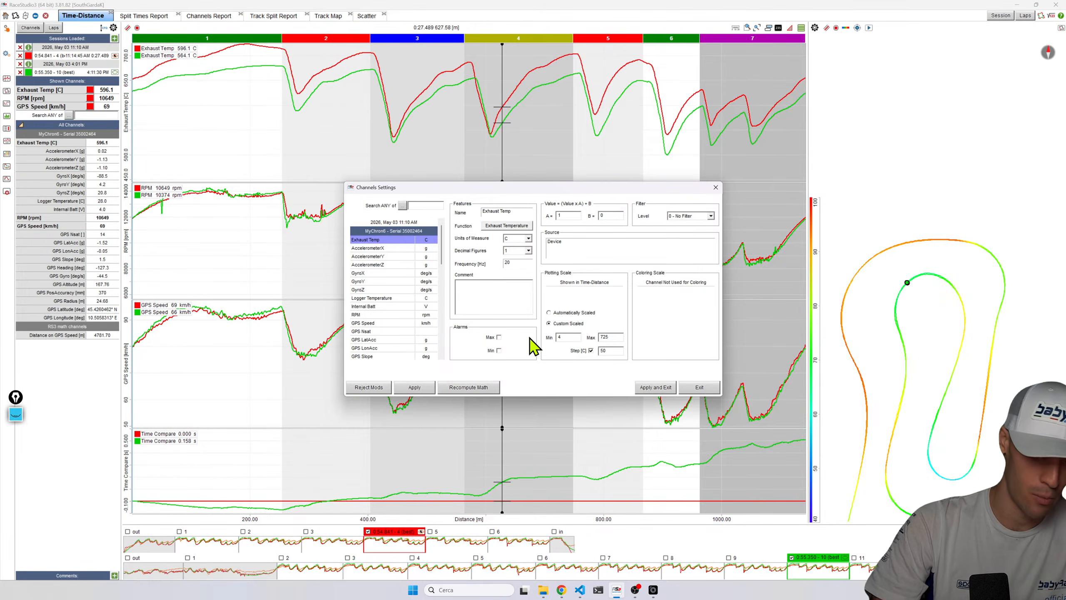
click(655, 387)
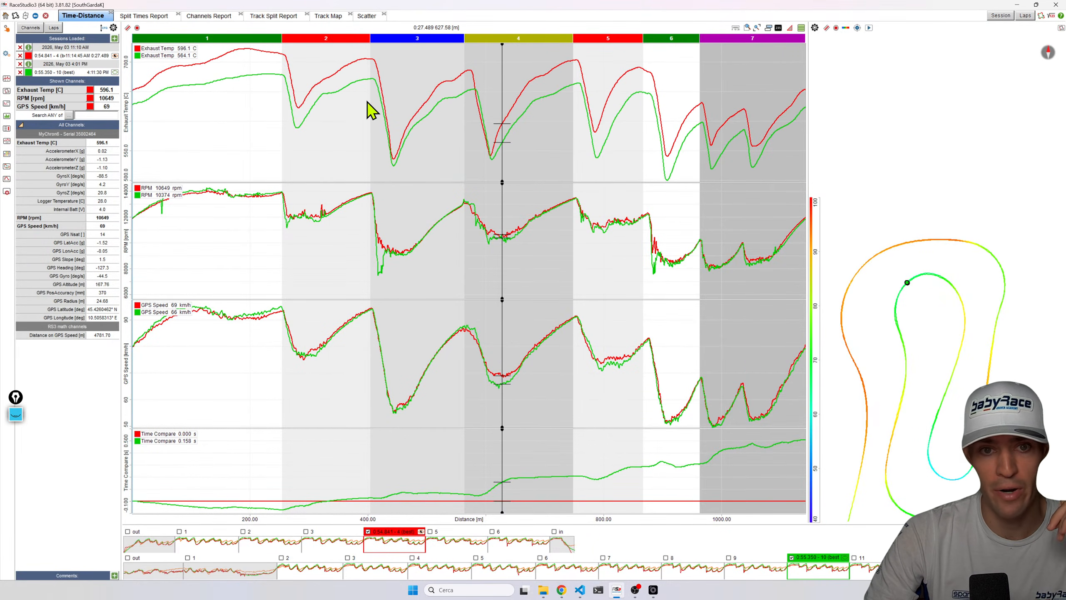
Hide the channels panel and move the cursor from sector 1 to the lap end comparing exhaust temperatures.
click(368, 108)
key(space)
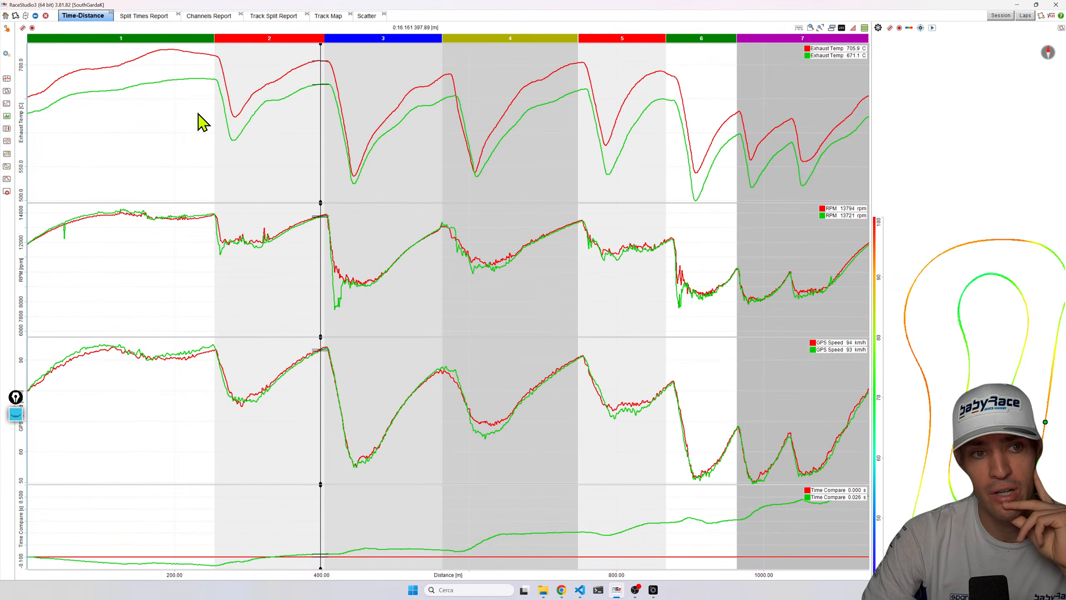
click(211, 95)
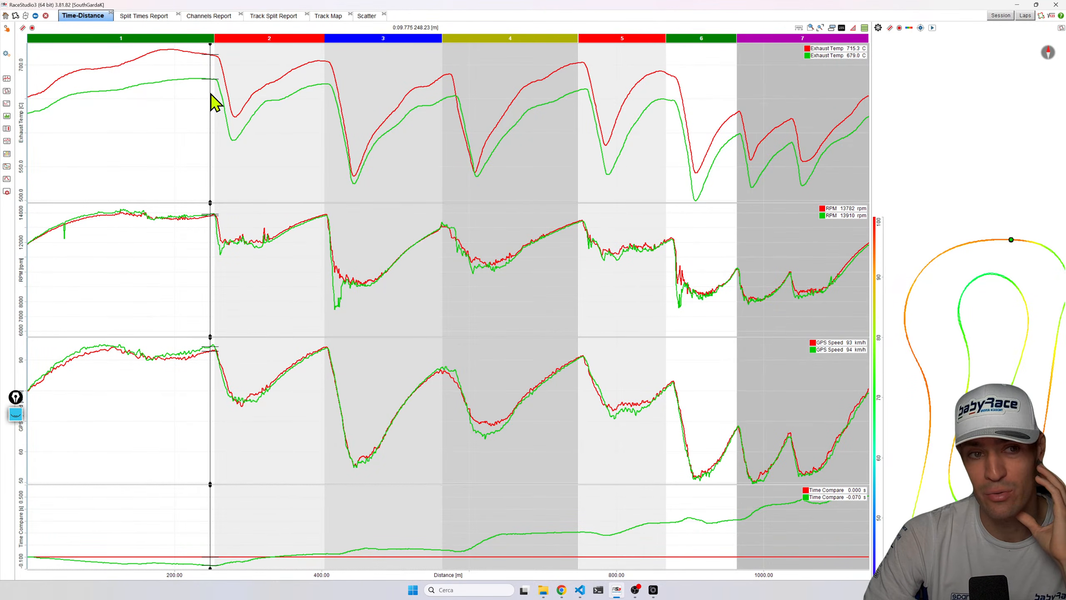
drag(201, 92, 167, 59)
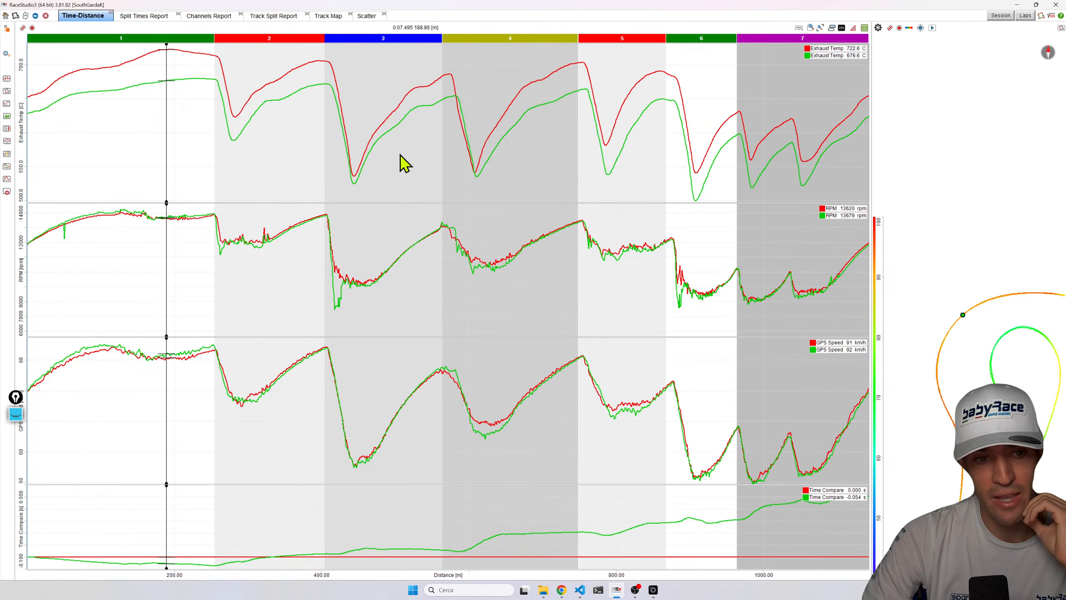
drag(209, 201, 214, 158)
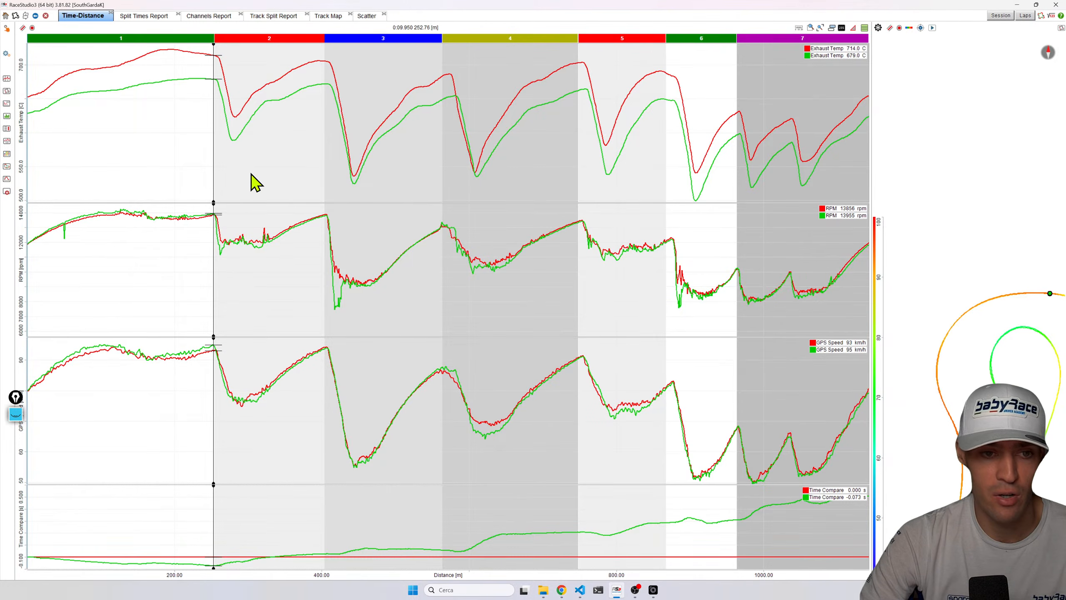
drag(150, 95, 842, 123)
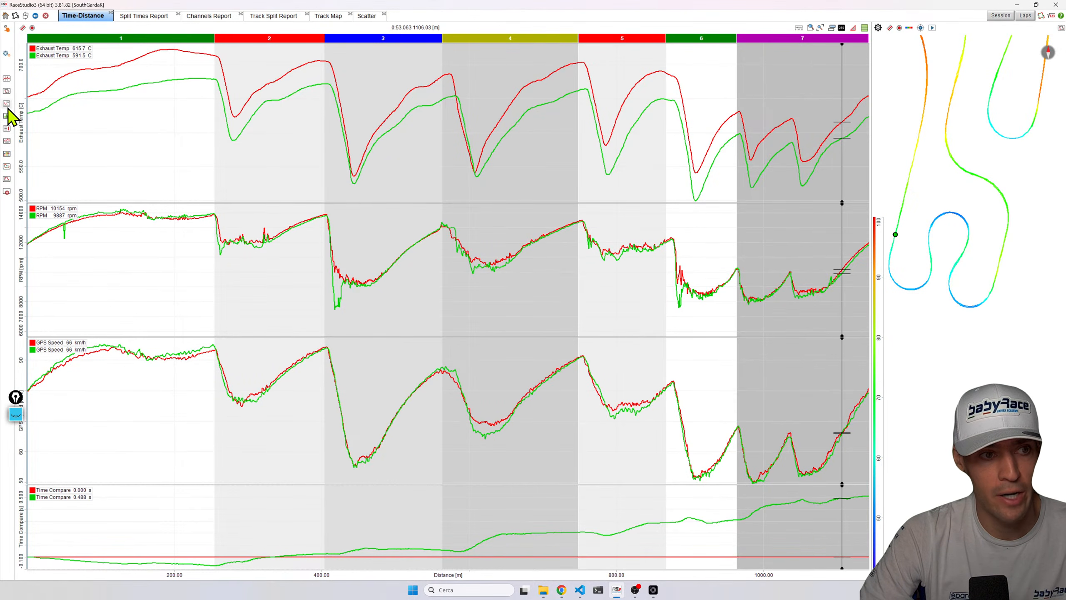
Open the Scatter view and plot Exhaust Temp instead of RPM against GPS Speed for both laps.
click(364, 18)
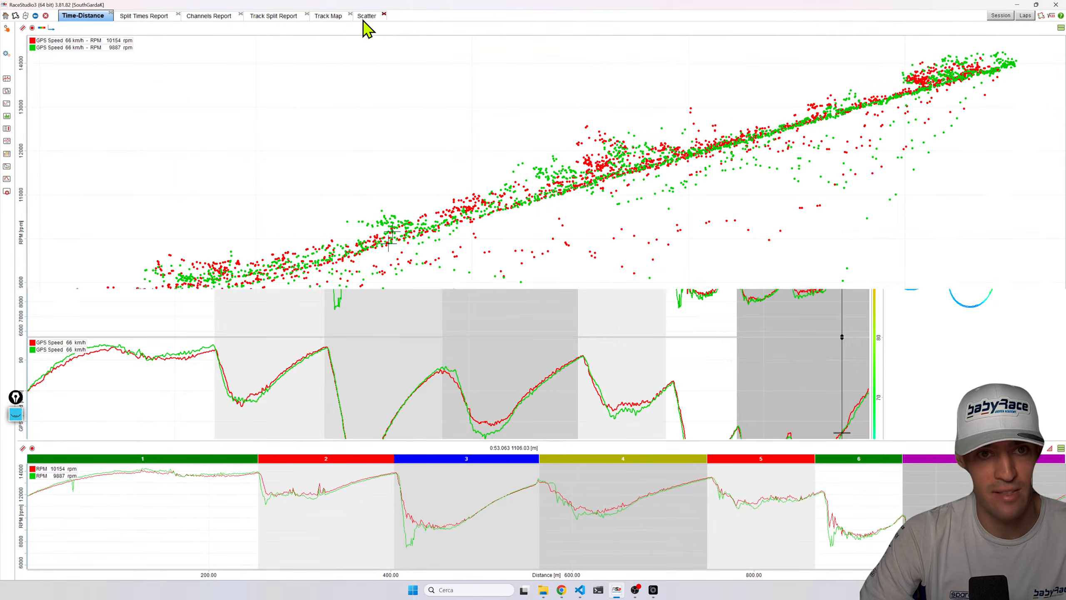
click(66, 15)
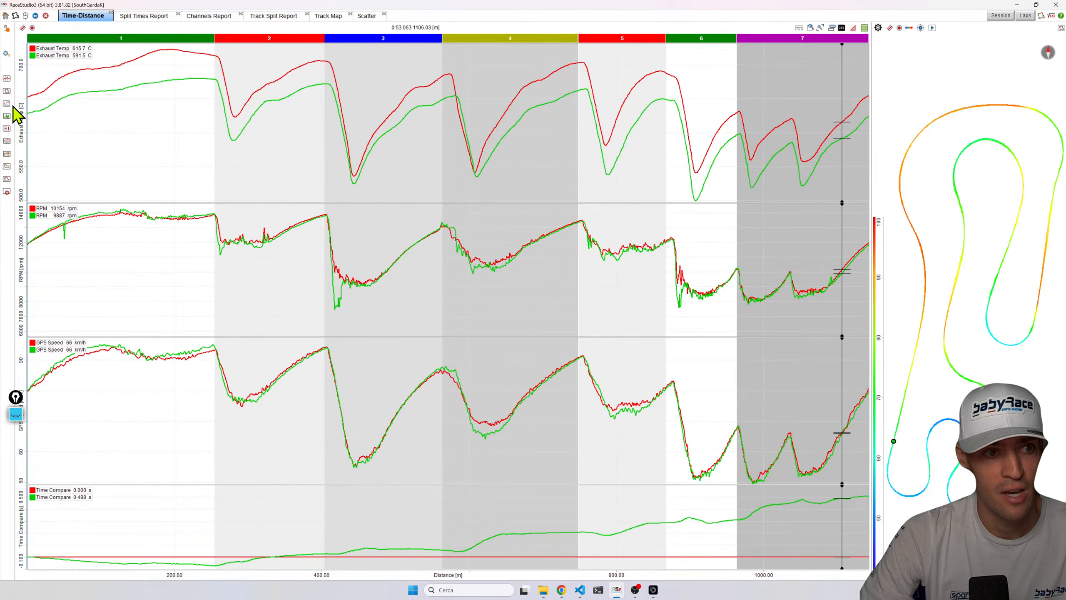
click(7, 104)
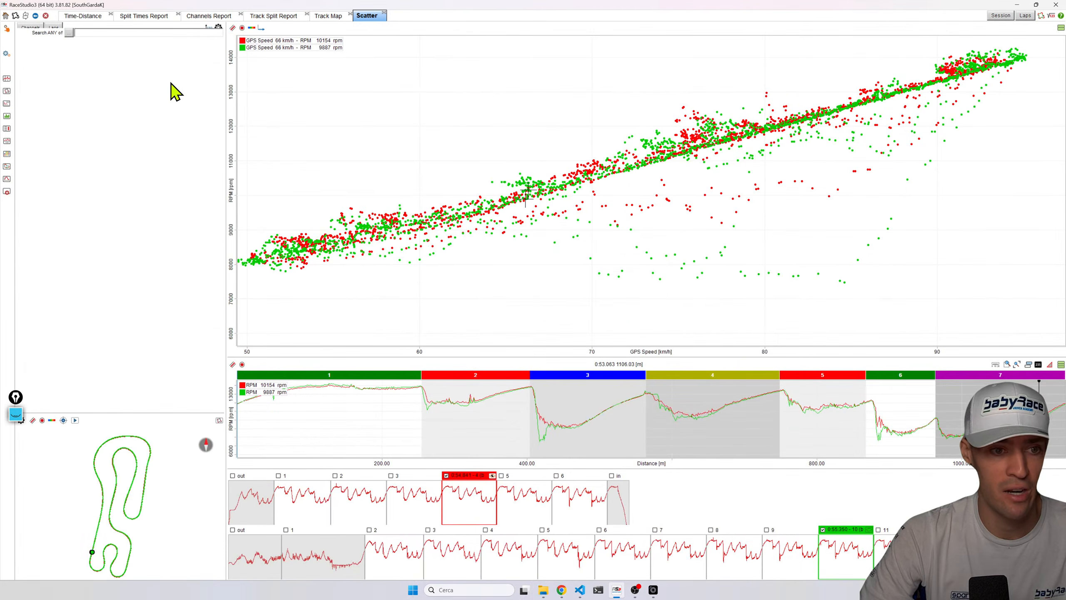
key(space)
key(space)
click(384, 13)
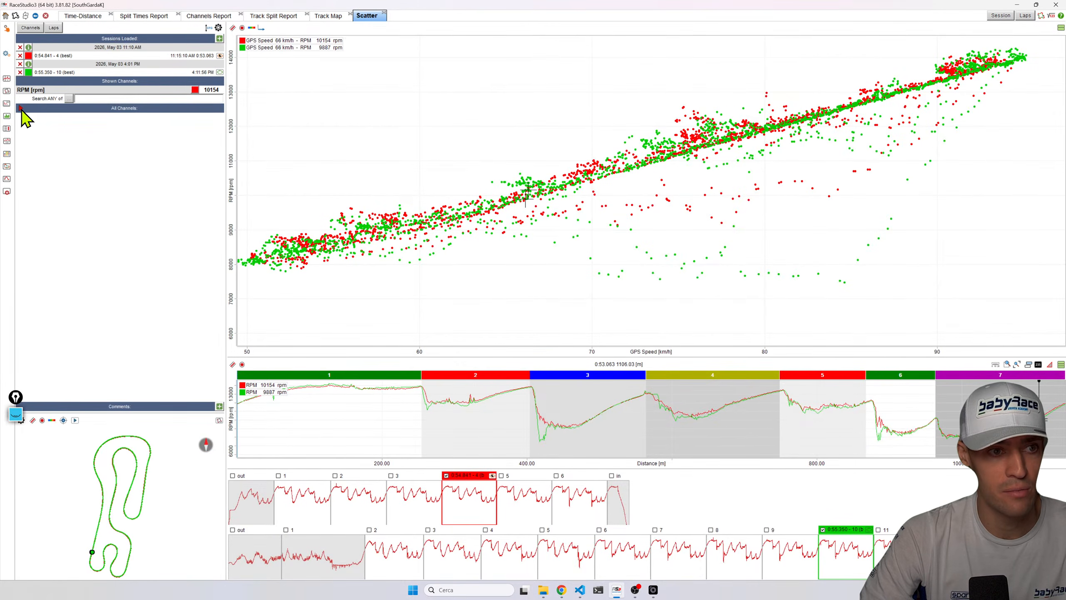
click(25, 108)
click(187, 90)
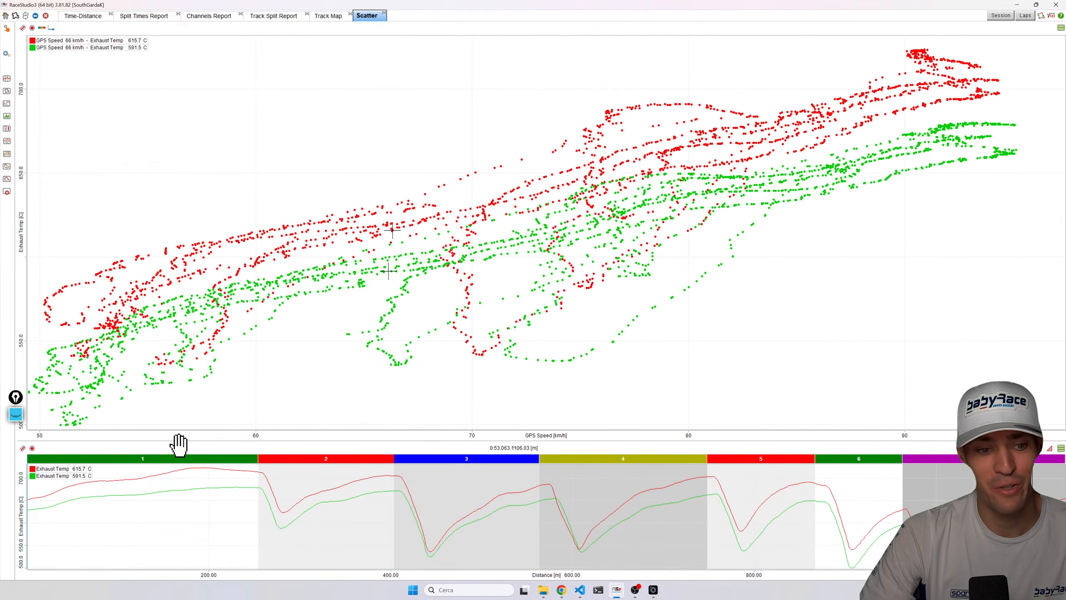
Enlarge the scatter plot and switch its plot type to Tiled, then to Mixed.
drag(178, 444, 203, 445)
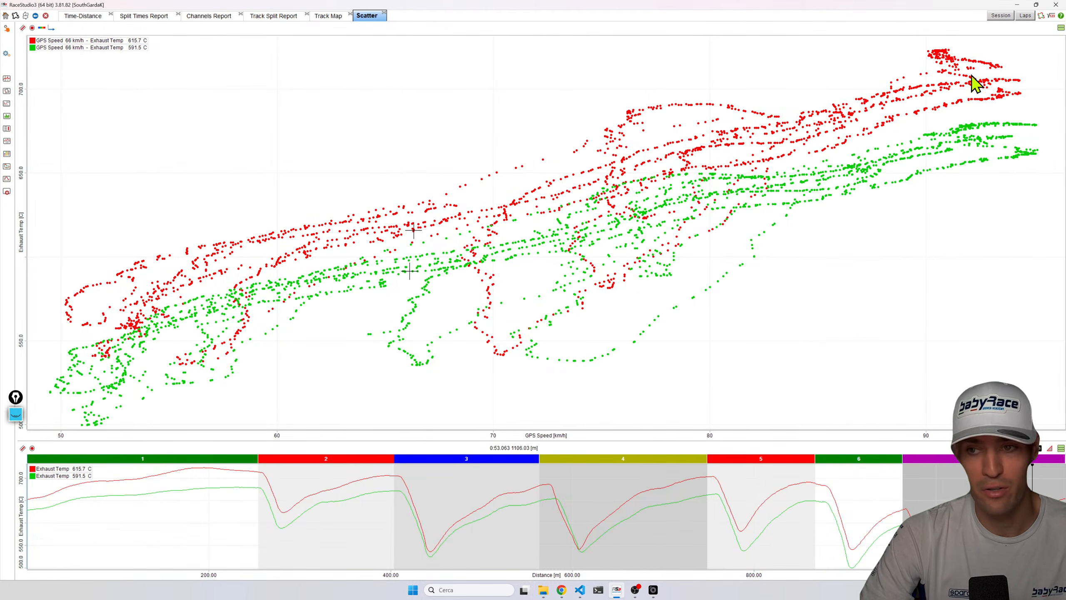
click(1061, 27)
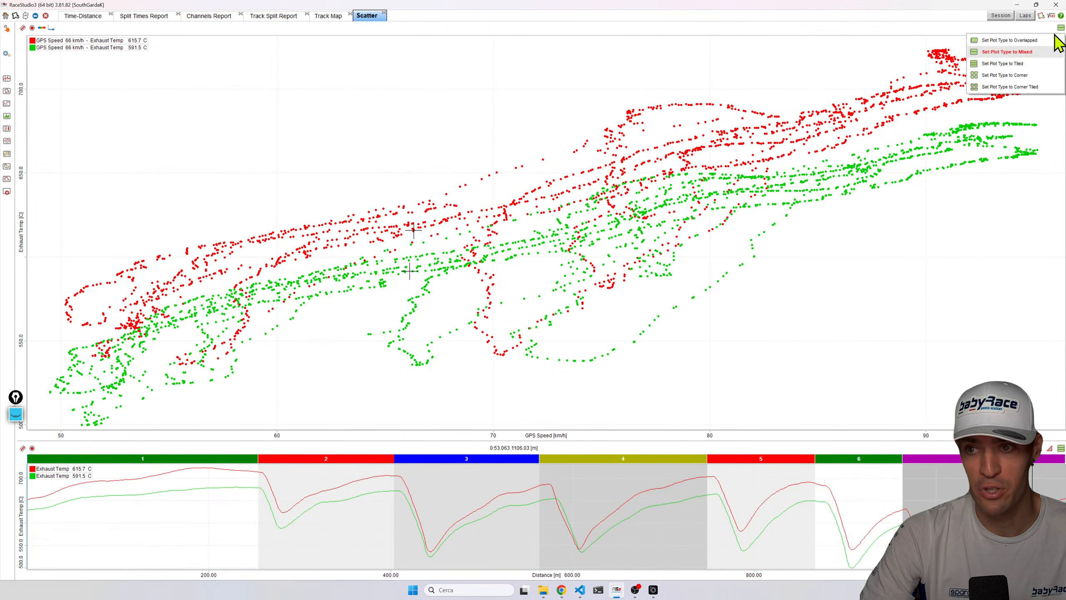
click(1023, 64)
click(1061, 28)
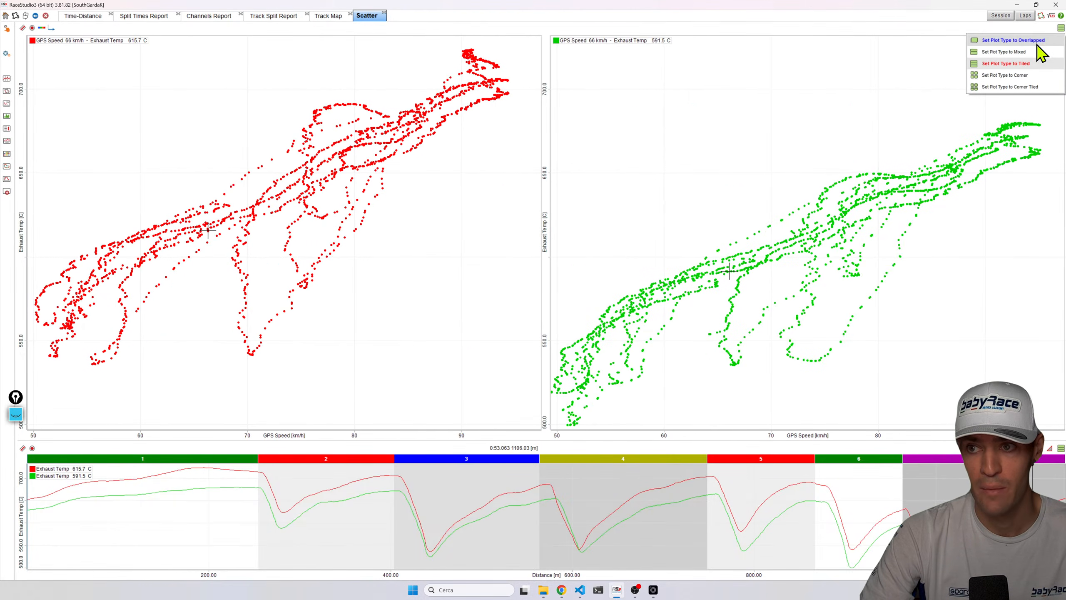
click(1024, 52)
Pick high-speed scatter points to locate them on the lap, then return to the Time-Distance view at sector 2.
drag(208, 437, 235, 442)
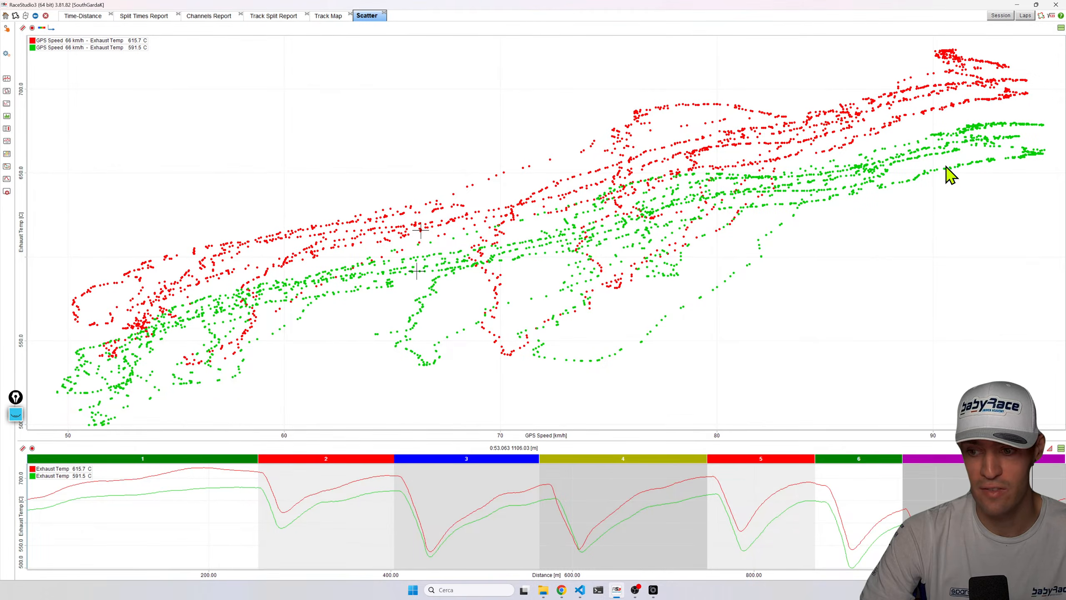
click(1030, 153)
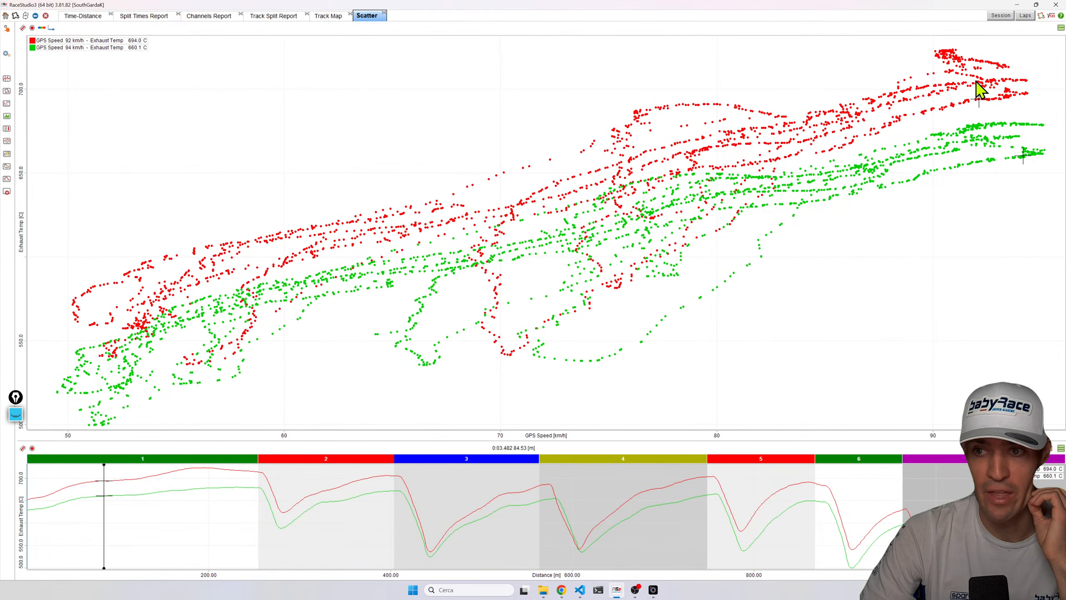
click(957, 58)
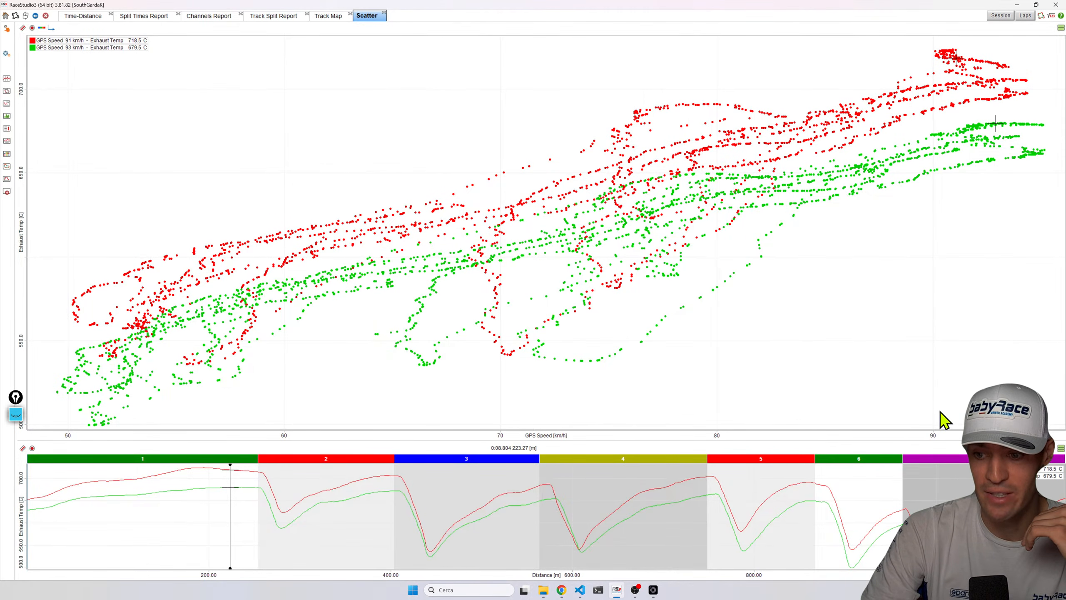
click(949, 87)
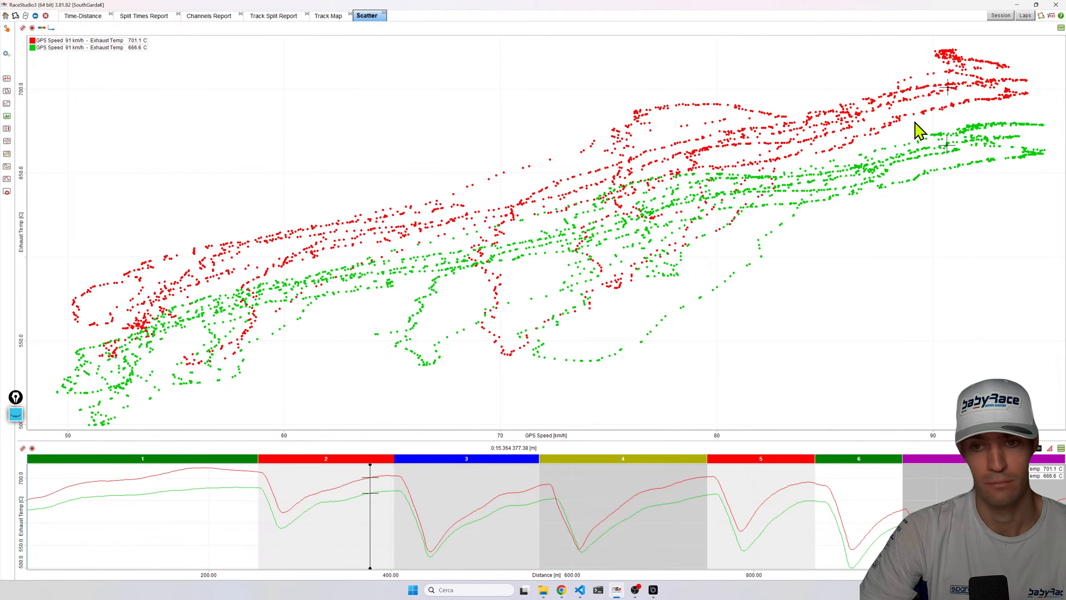
click(85, 16)
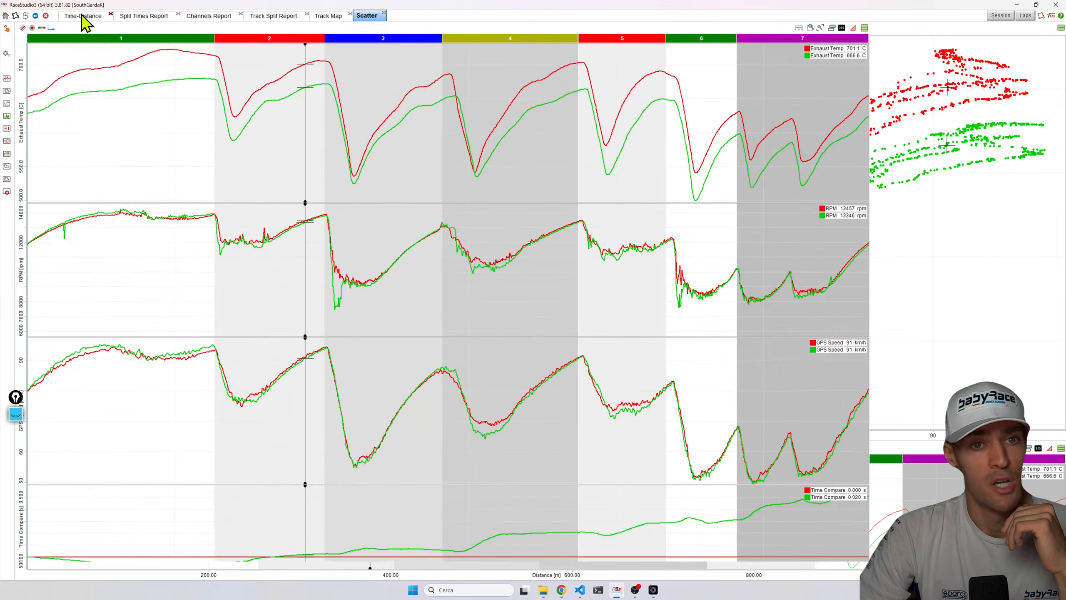
click(248, 141)
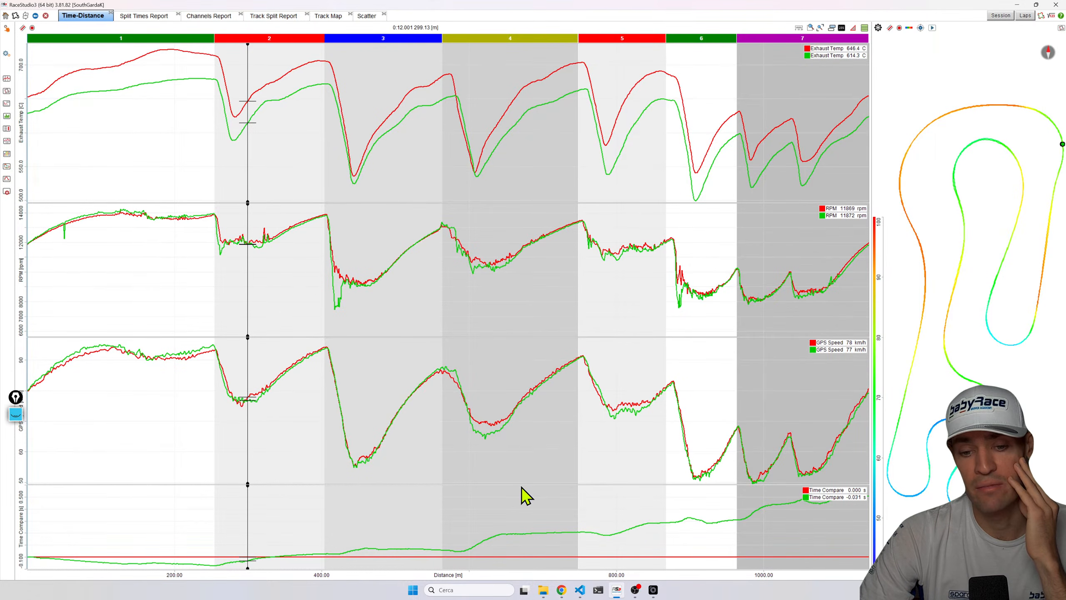
Shrink the Time Compare pane and zoom into sectors 3 and 4 around the cursor placed in sector 4.
drag(521, 484, 520, 511)
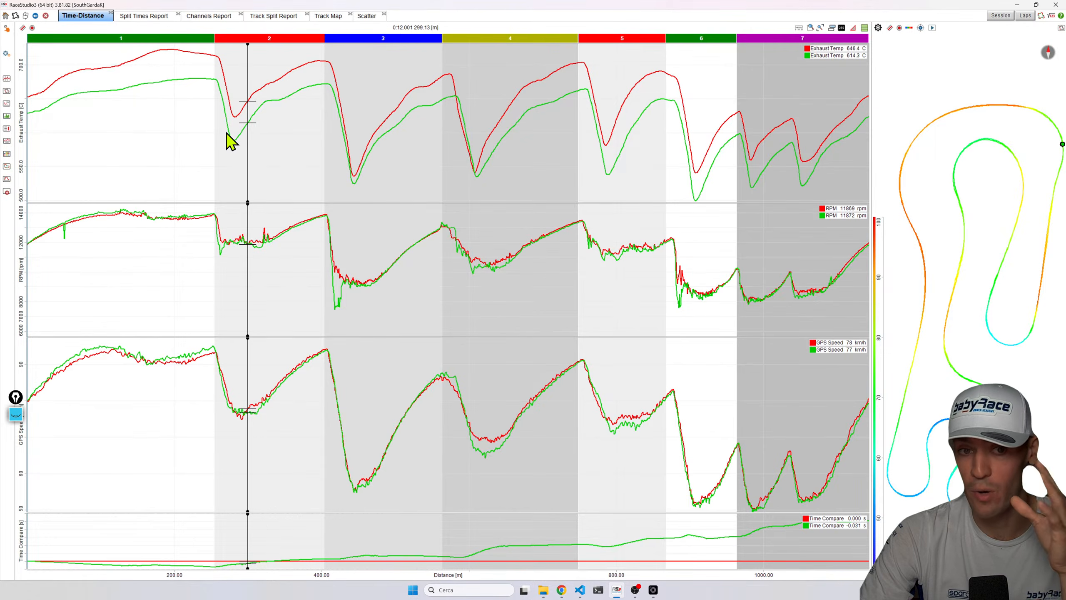
click(295, 144)
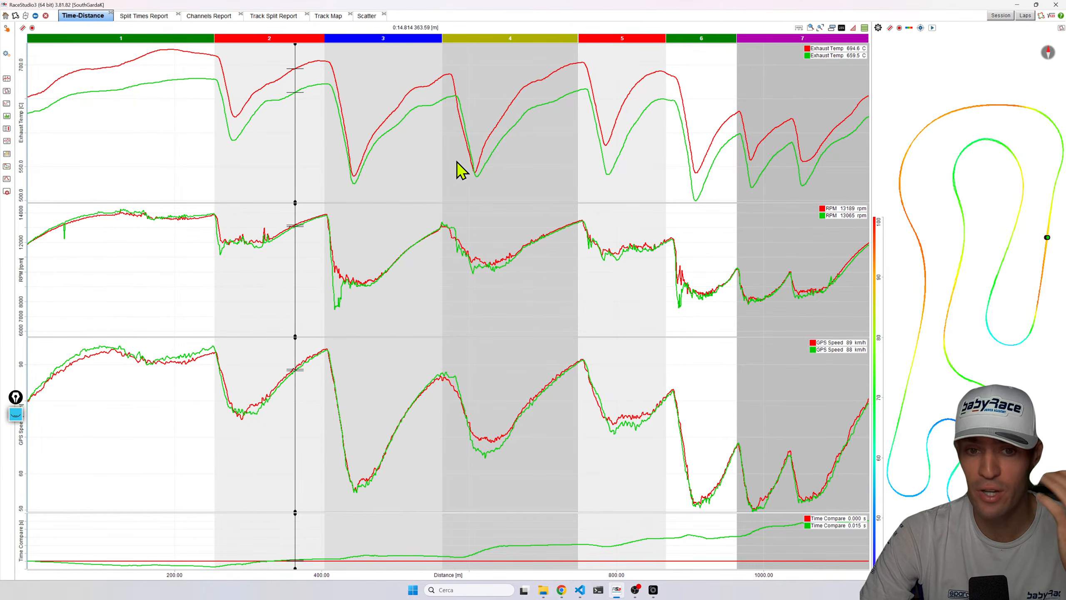
click(474, 164)
click(481, 166)
scroll(483, 167, up, 3)
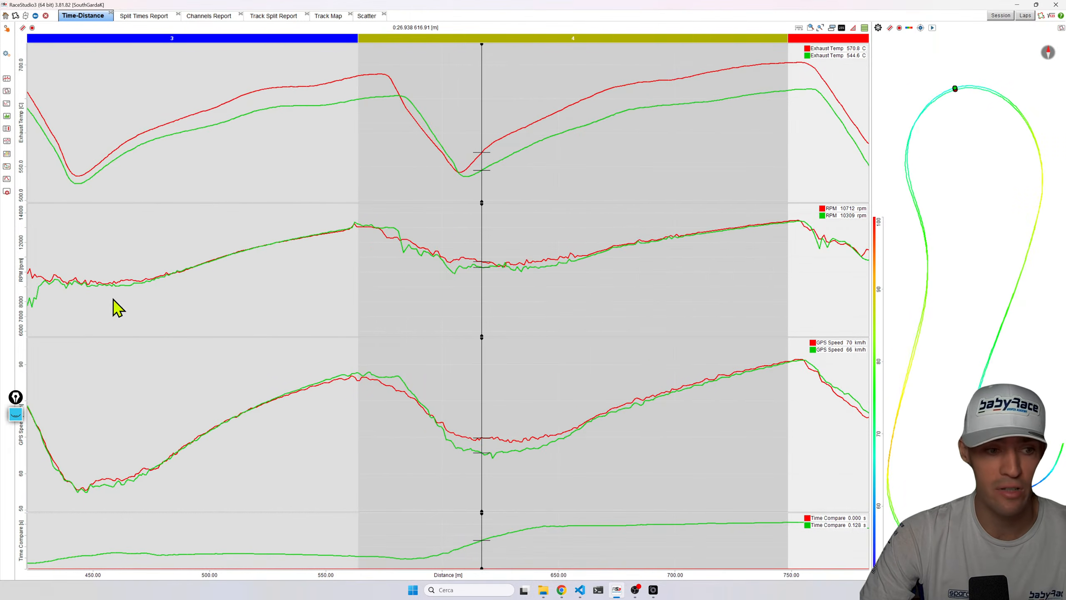
Annotate the sector 4 exhaust temperature curves with blue pen lines along their slopes.
click(15, 414)
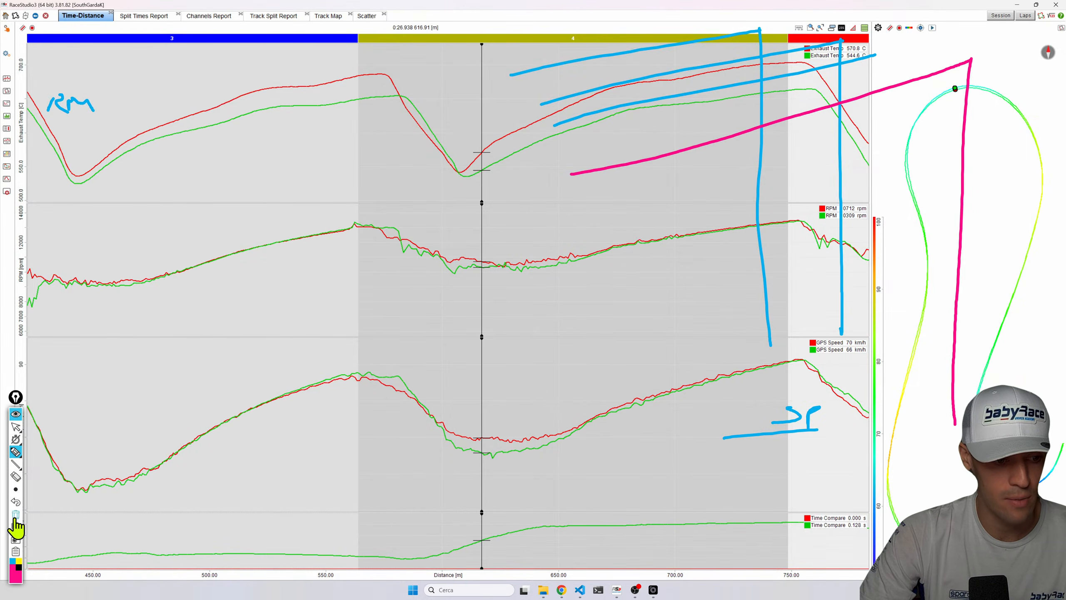
click(15, 515)
click(13, 562)
drag(460, 172, 519, 91)
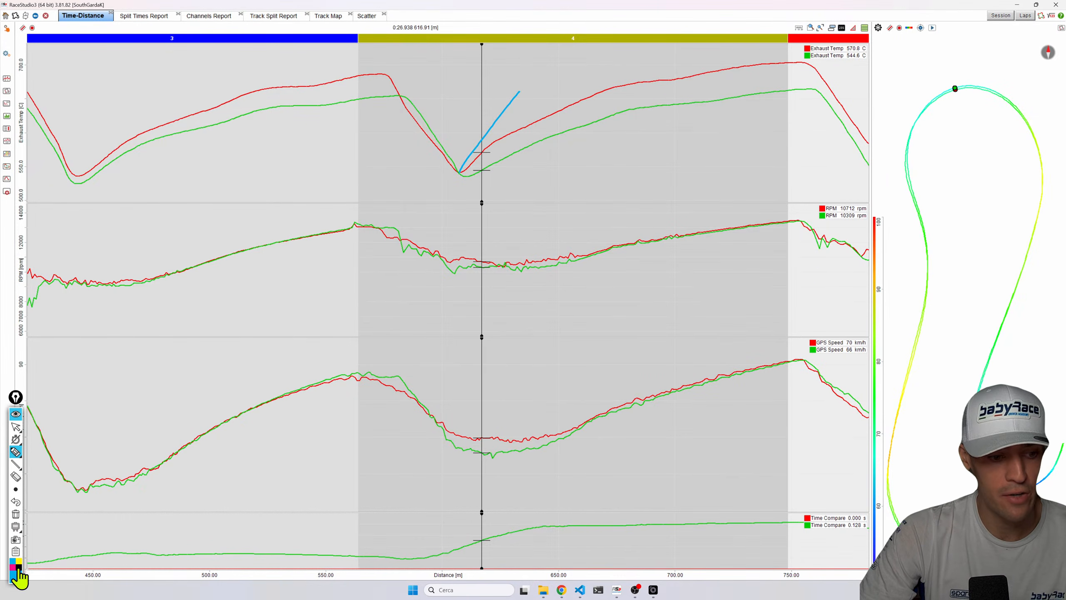
drag(375, 77, 422, 156)
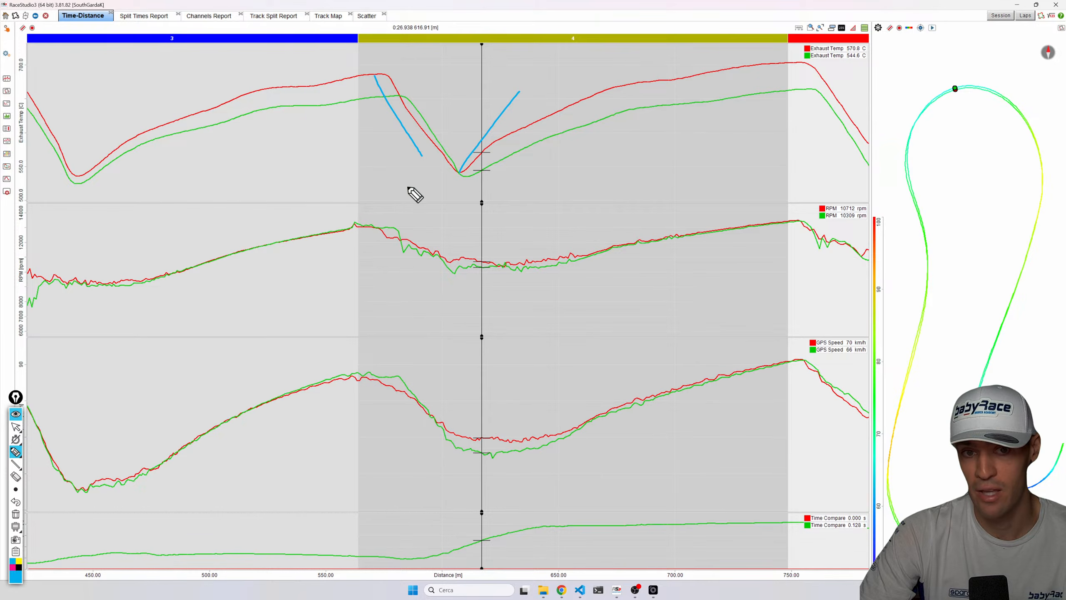
Redraw pen lines along both falling exhaust temperature slopes and mark their minima, then close the drawing tool.
click(16, 514)
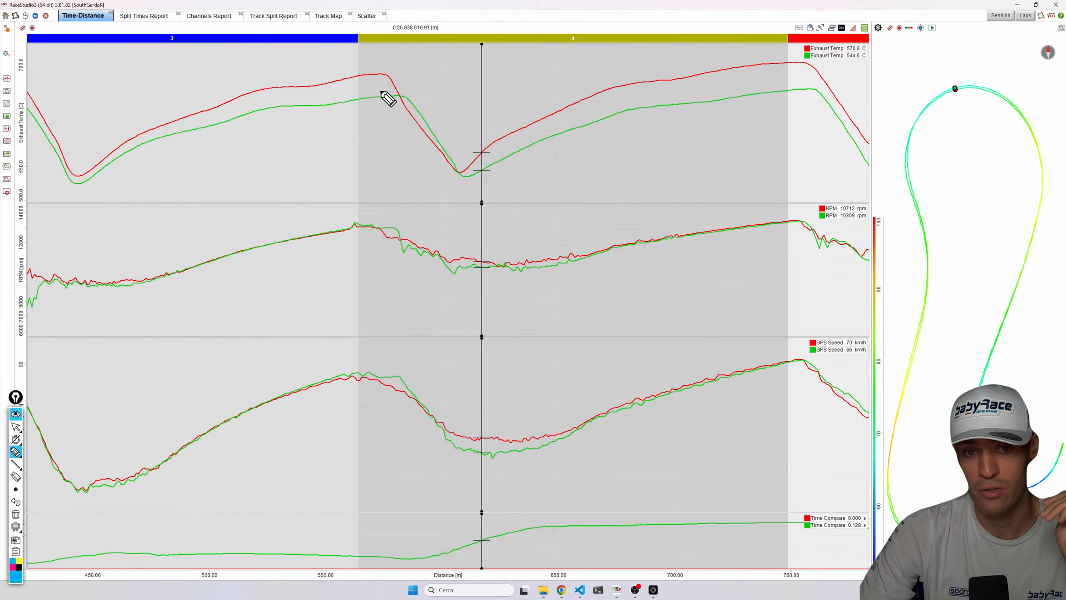
drag(389, 74, 422, 140)
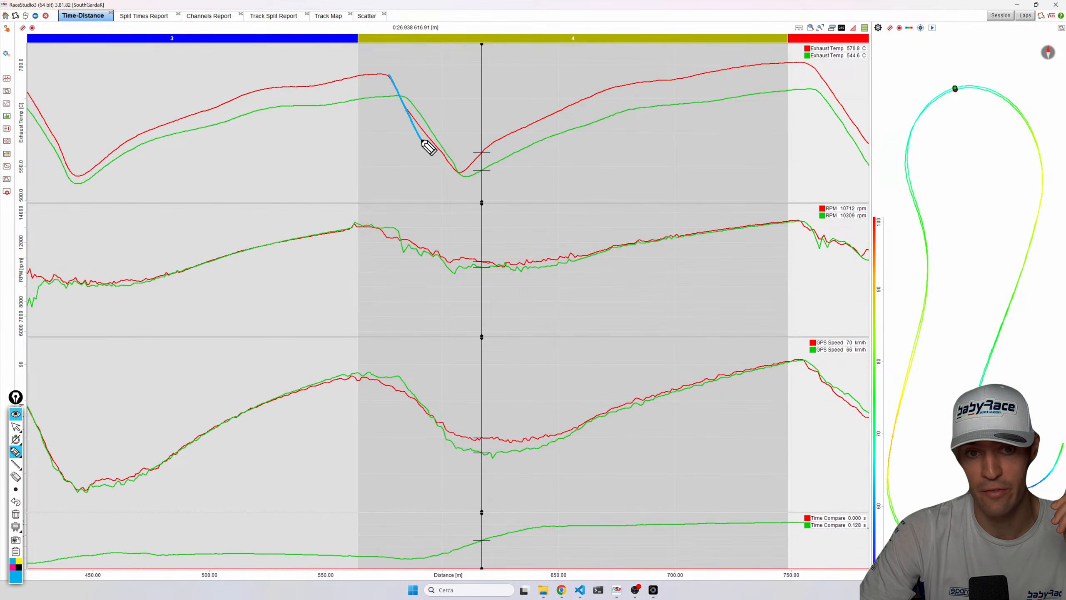
drag(413, 93, 469, 165)
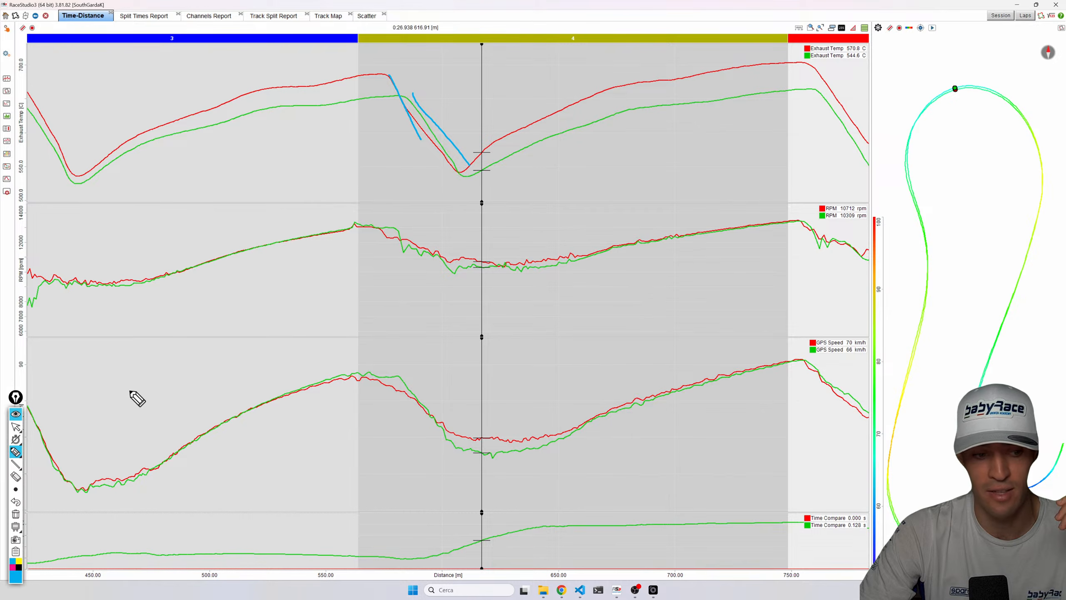
click(15, 513)
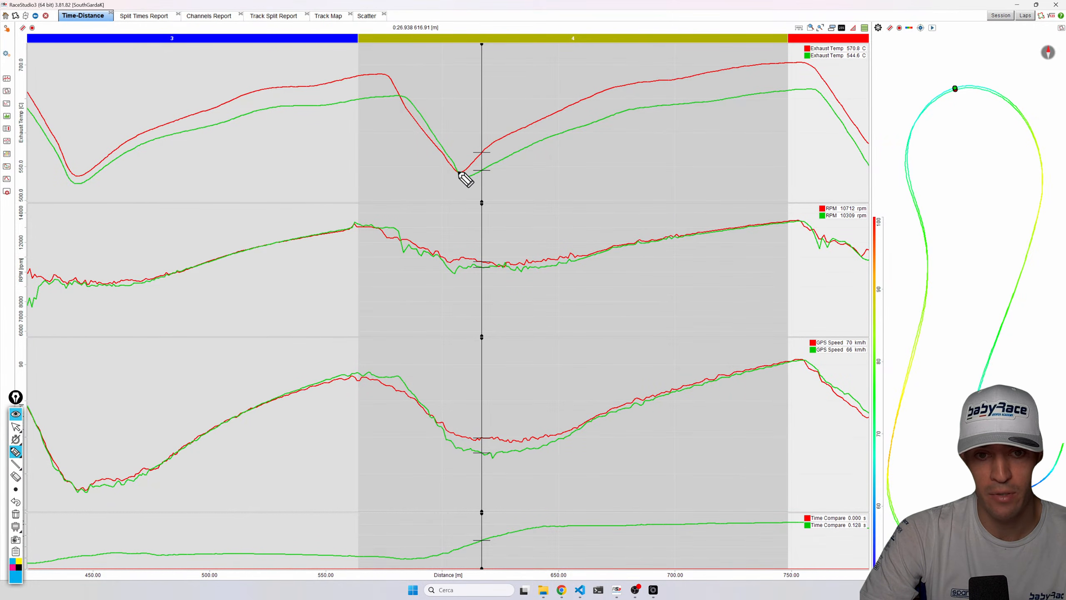
mouse_move(459, 178)
mouse_down()
mouse_move(459, 161)
mouse_move(469, 183)
mouse_move(468, 173)
mouse_up()
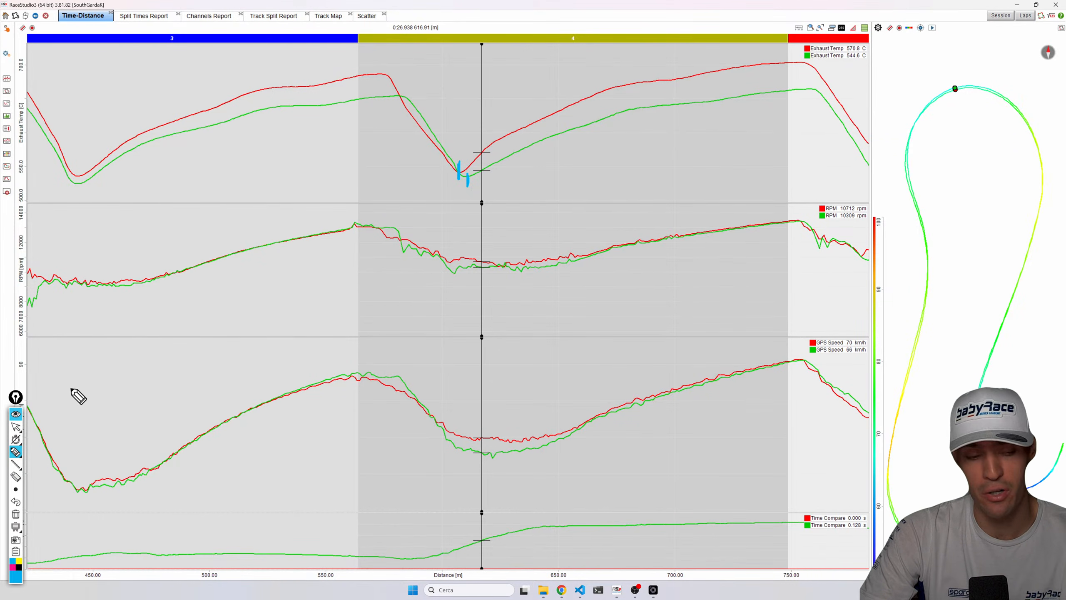
click(16, 414)
Place the cursor at the exhaust temperature minimum in sector 4 and compare both laps' values.
drag(445, 240, 458, 177)
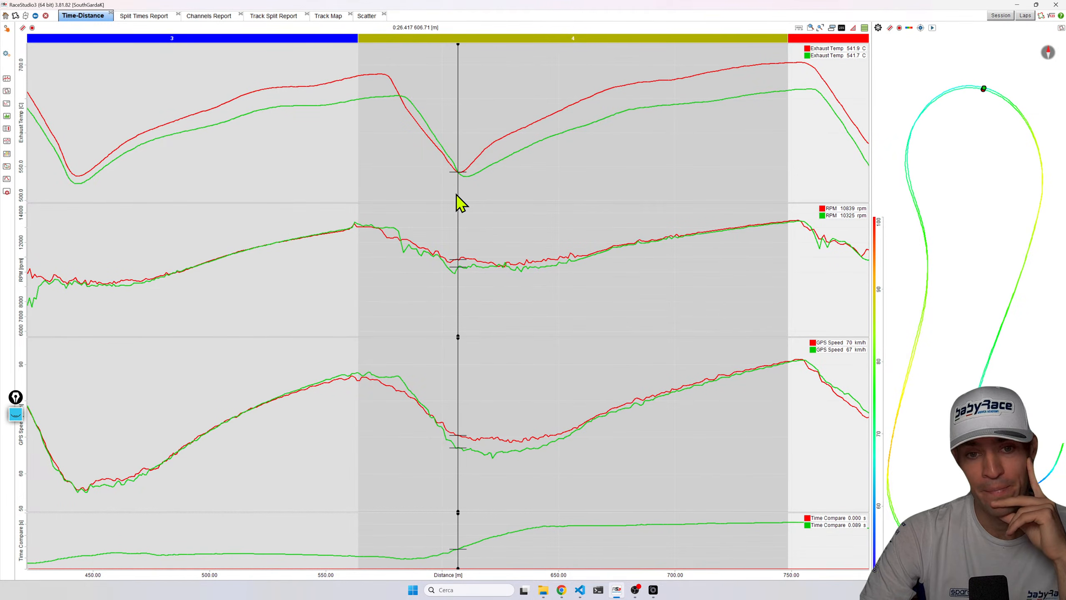
click(461, 174)
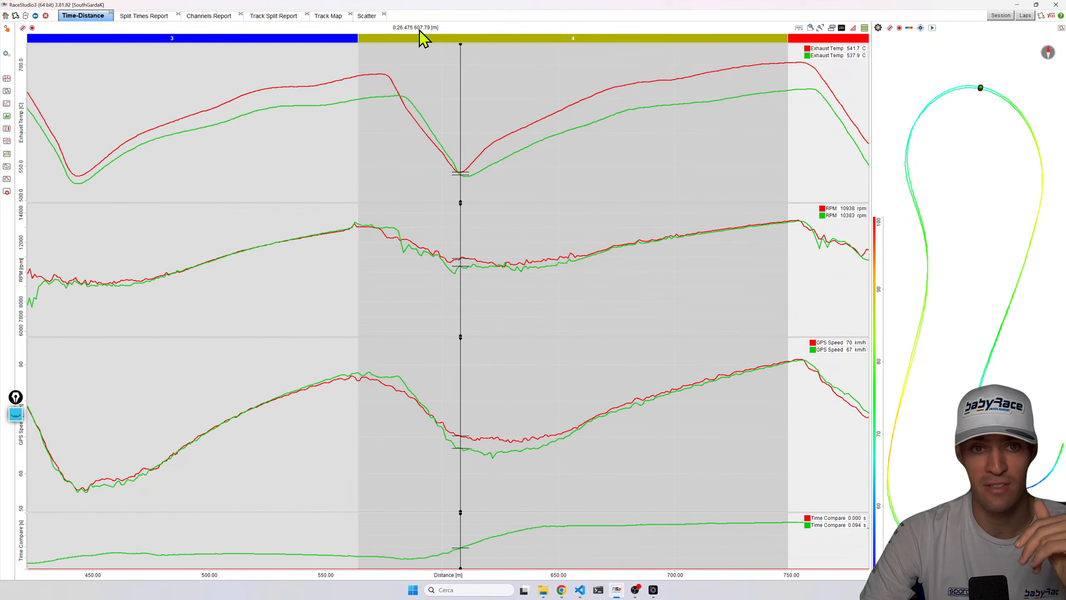
drag(463, 178, 468, 176)
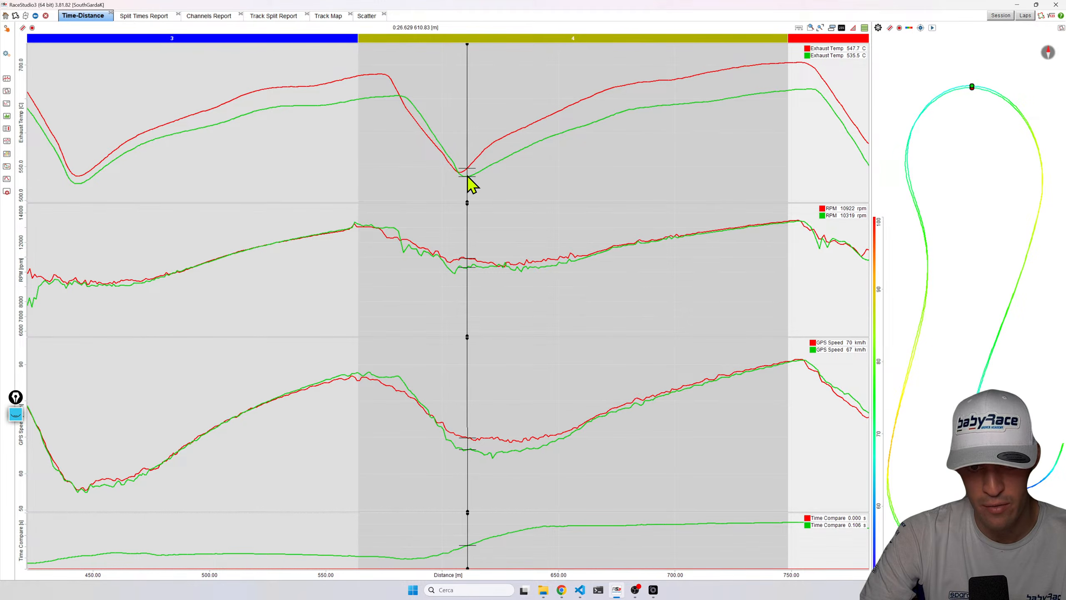
scroll(468, 176, up, 2)
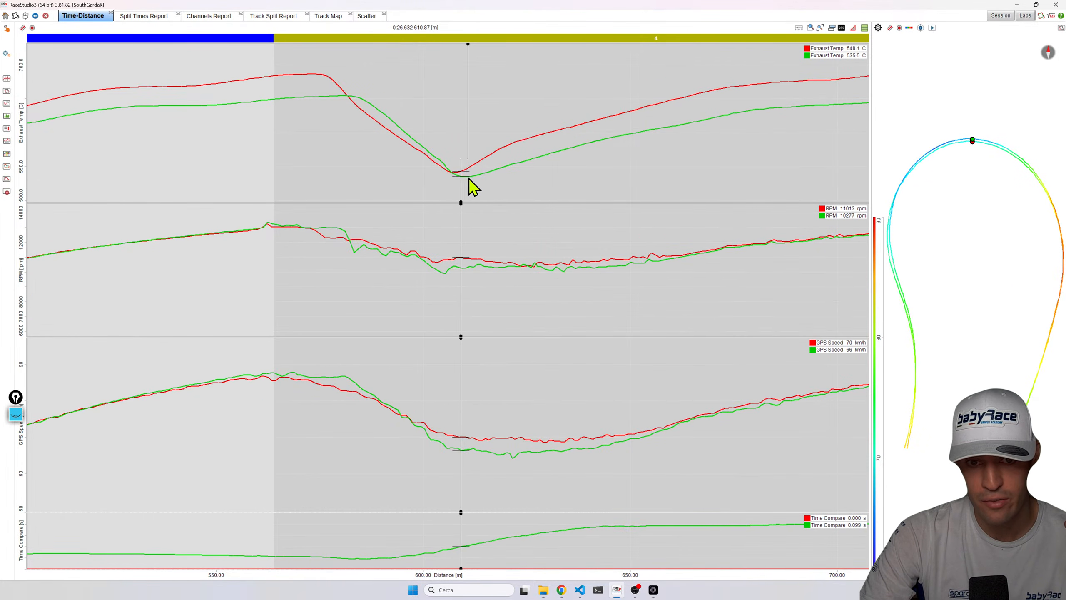
scroll(509, 168, down, 2)
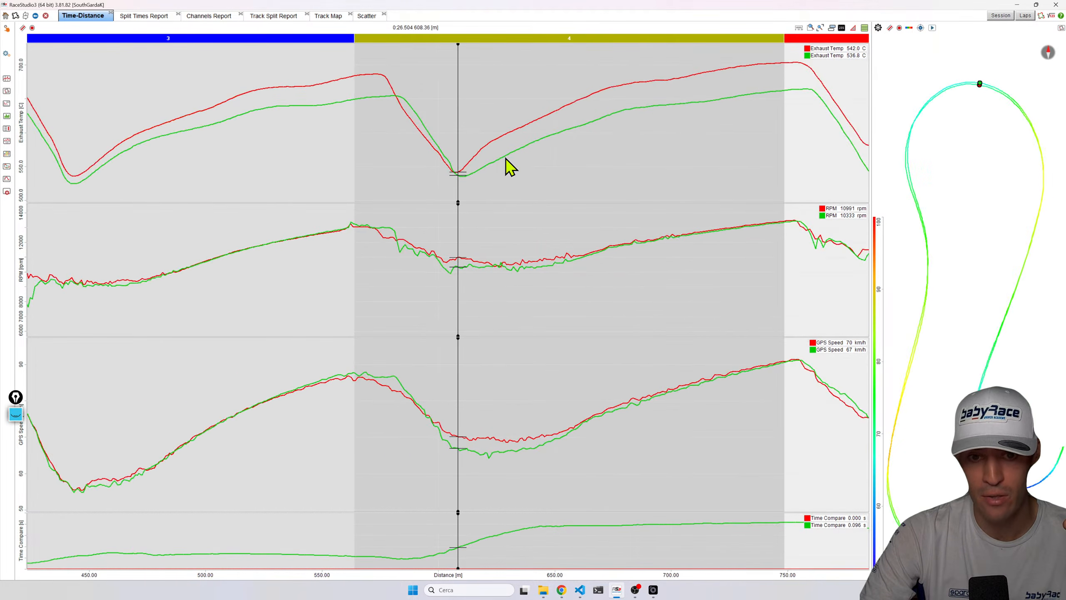
scroll(510, 167, down, 1)
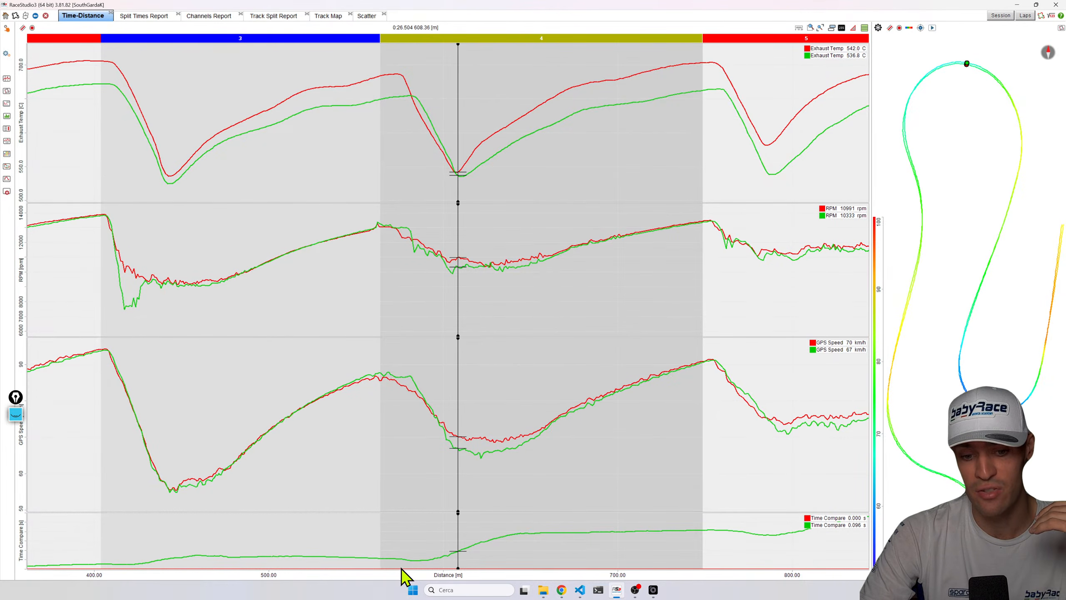
Pan to sector 5 and place the cursor at its exhaust temperature minimum.
drag(440, 187, 775, 212)
scroll(775, 212, up, 2)
drag(698, 578, 563, 577)
click(622, 154)
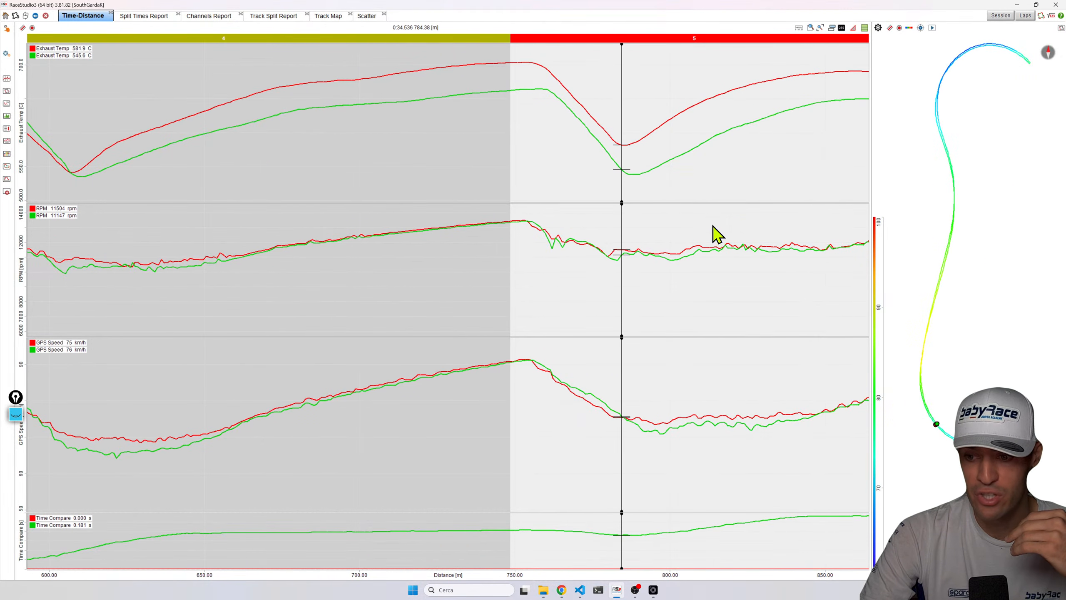
drag(646, 166, 623, 161)
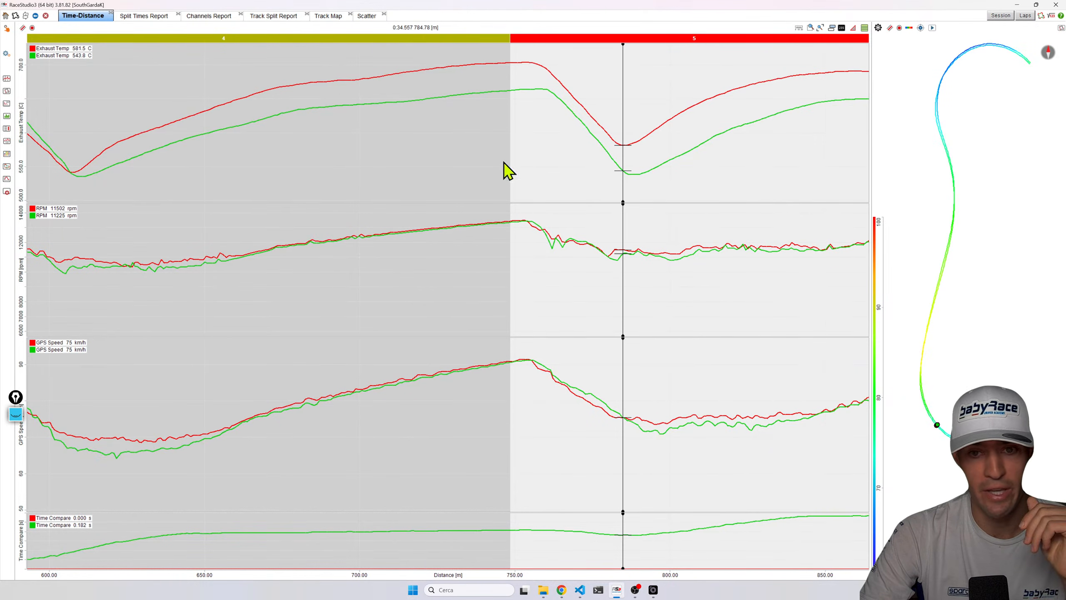
click(624, 149)
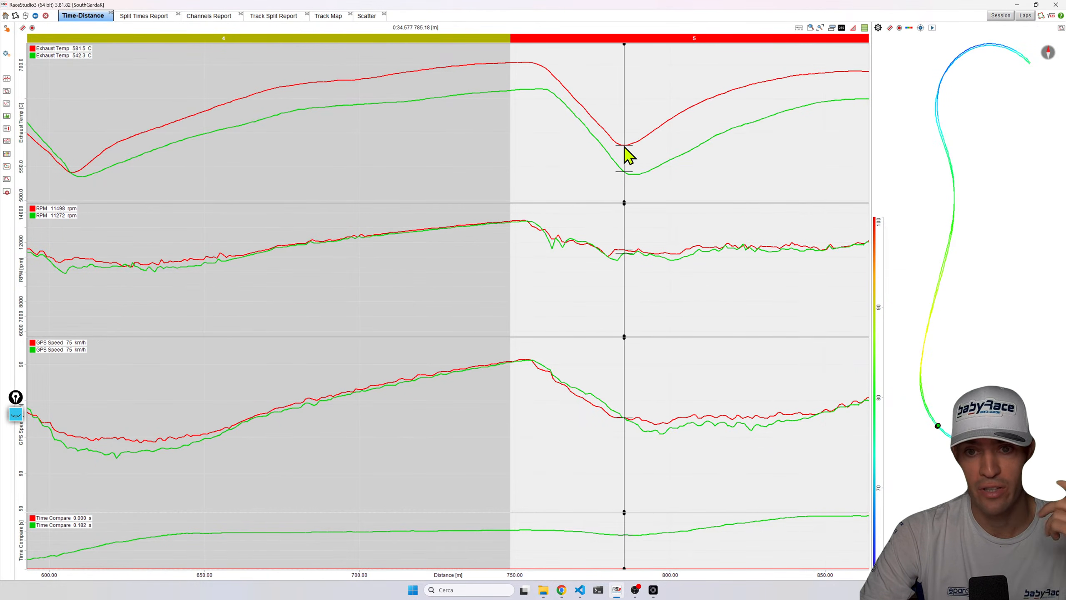
click(623, 152)
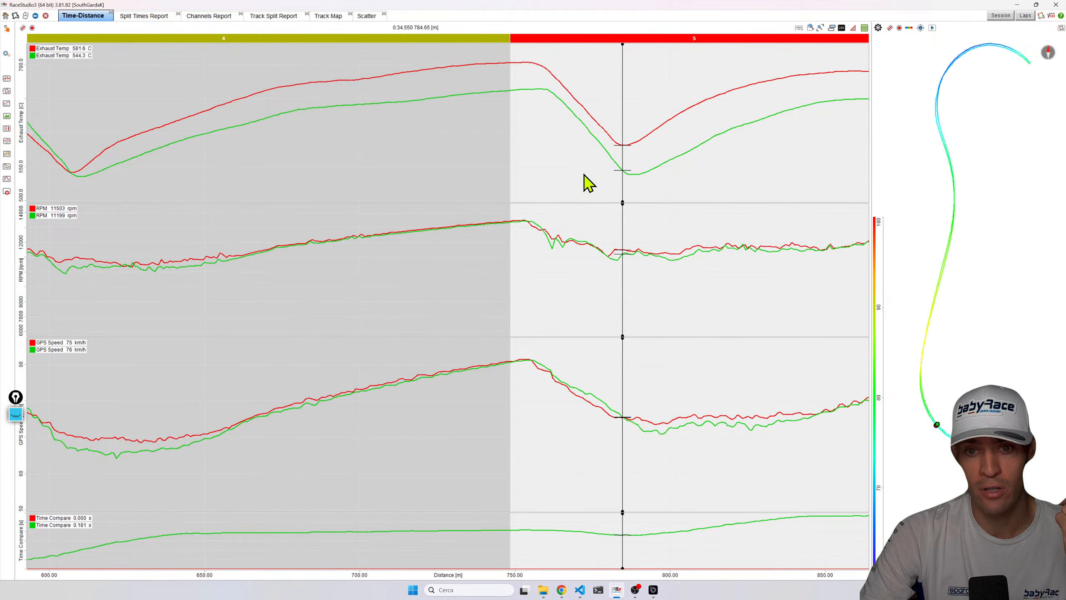
click(632, 179)
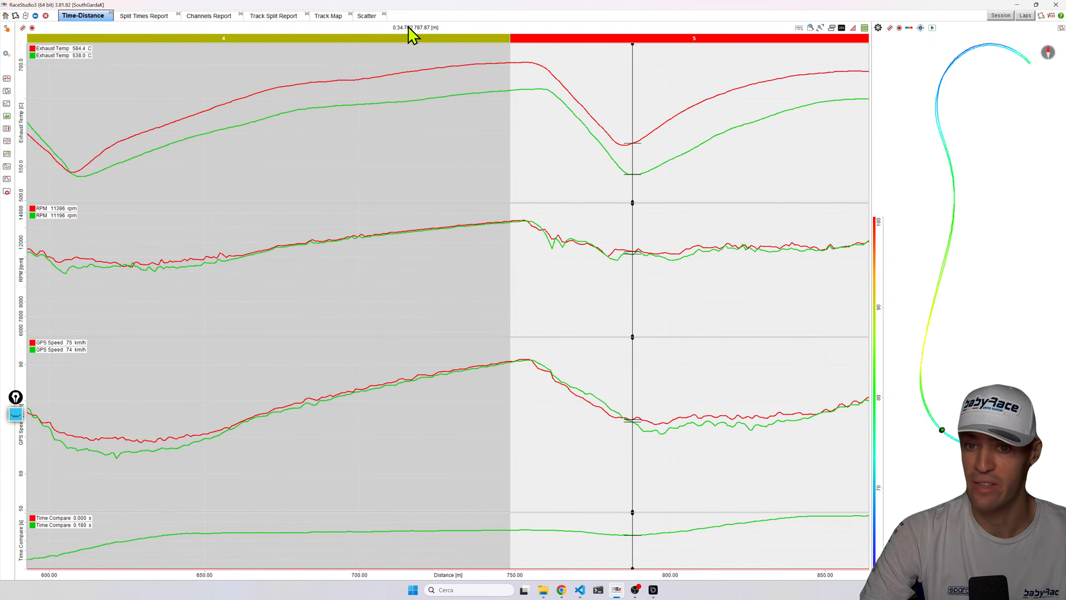
Pan through sectors 6 and 7 and place the cursor in the sector 6 corner.
drag(674, 573, 140, 543)
drag(439, 195, 467, 188)
drag(699, 167, 699, 399)
drag(666, 575, 481, 558)
click(589, 194)
drag(592, 202, 779, 183)
click(317, 573)
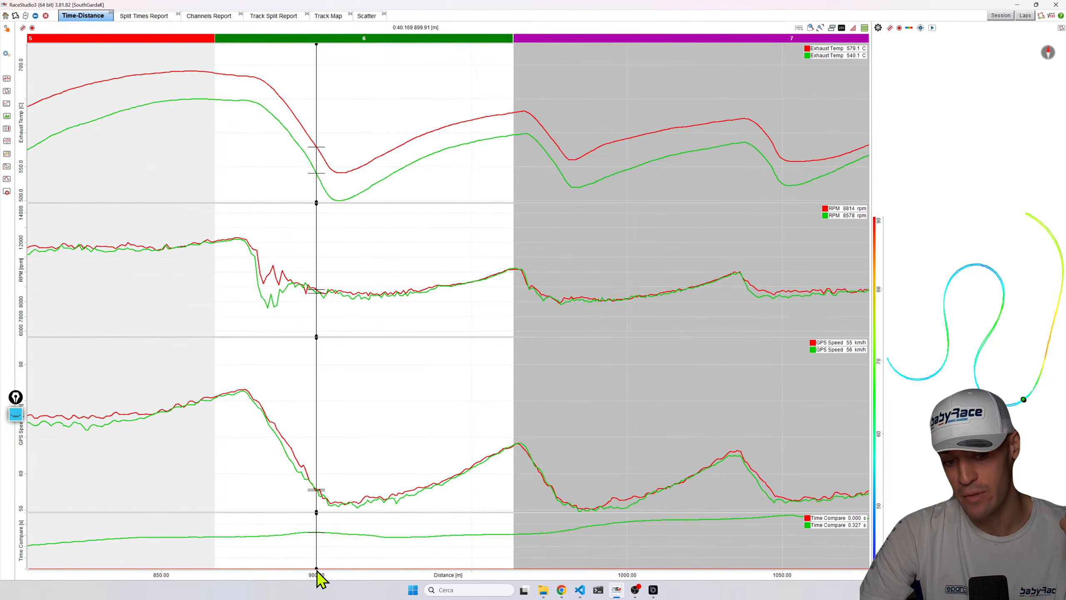
Pan back to sectors 3 and 4, then restore the full-lap view.
drag(579, 579, 412, 579)
drag(533, 579, 762, 552)
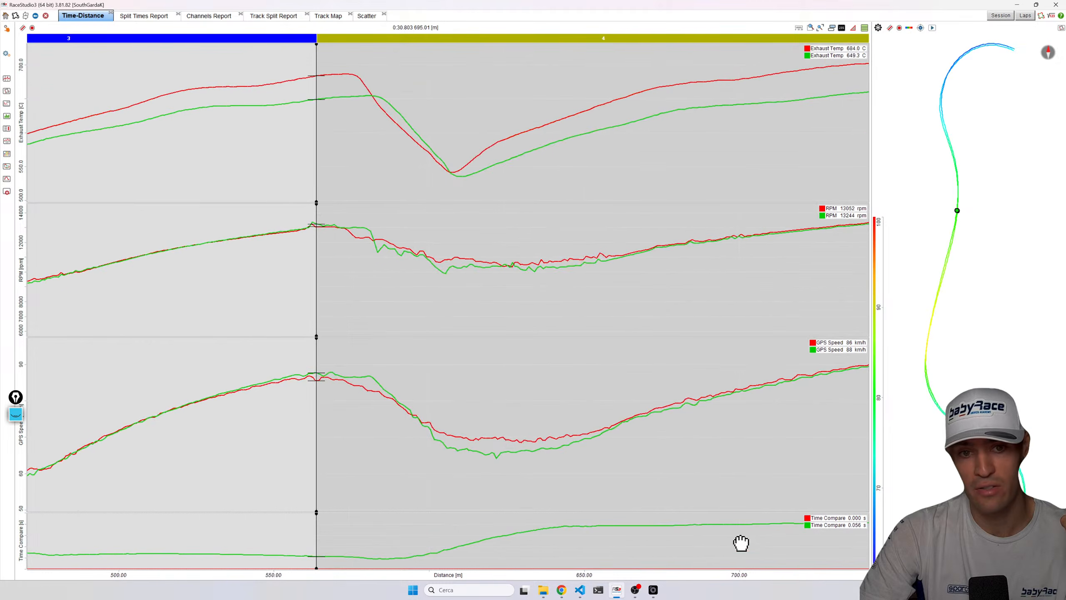
drag(378, 567, 736, 562)
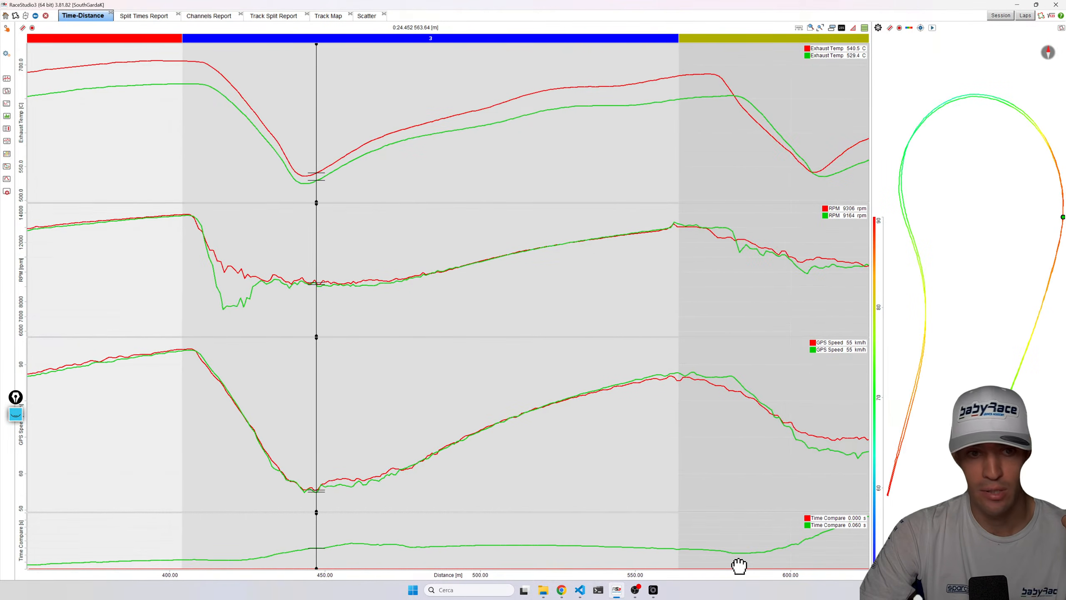
click(820, 27)
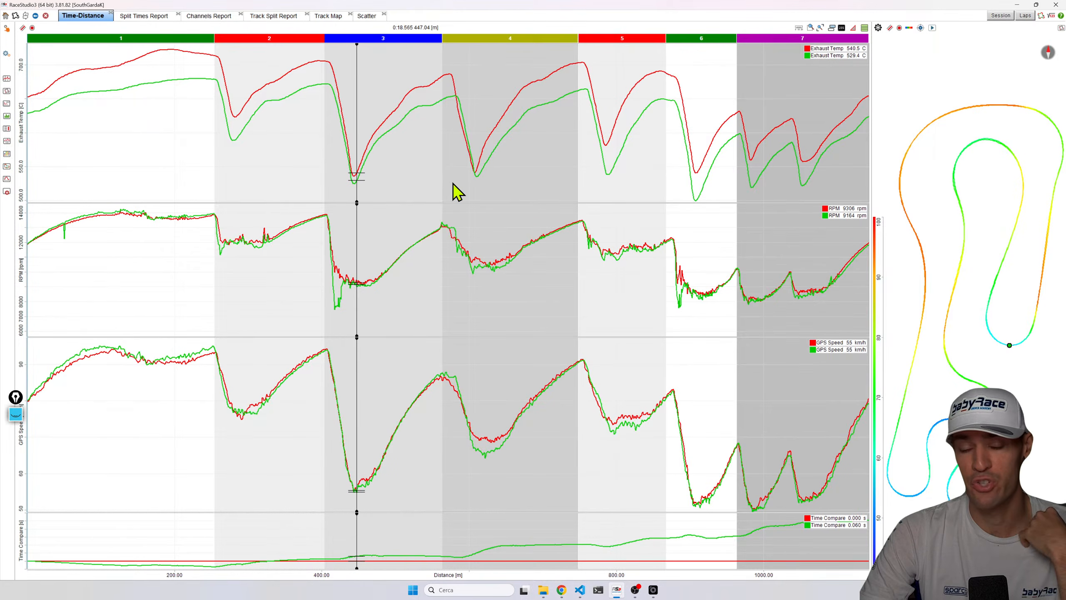
Move the cursor through sector 1 comparing both laps' speed, RPM and exhaust temperature.
click(170, 122)
mouse_move(233, 261)
mouse_down()
mouse_move(284, 269)
mouse_move(300, 392)
mouse_move(186, 376)
mouse_up()
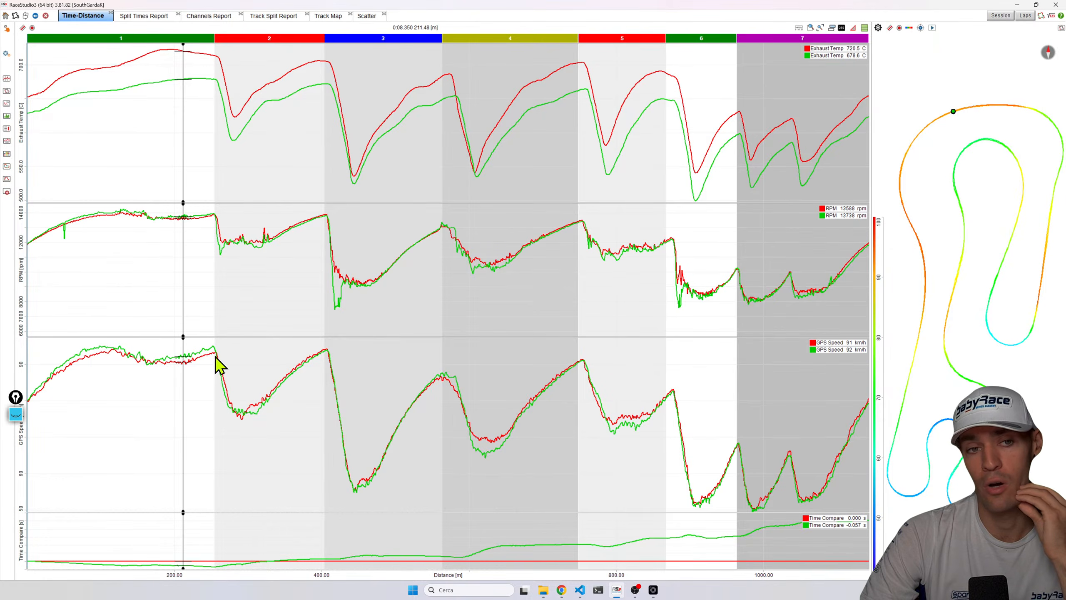
click(103, 359)
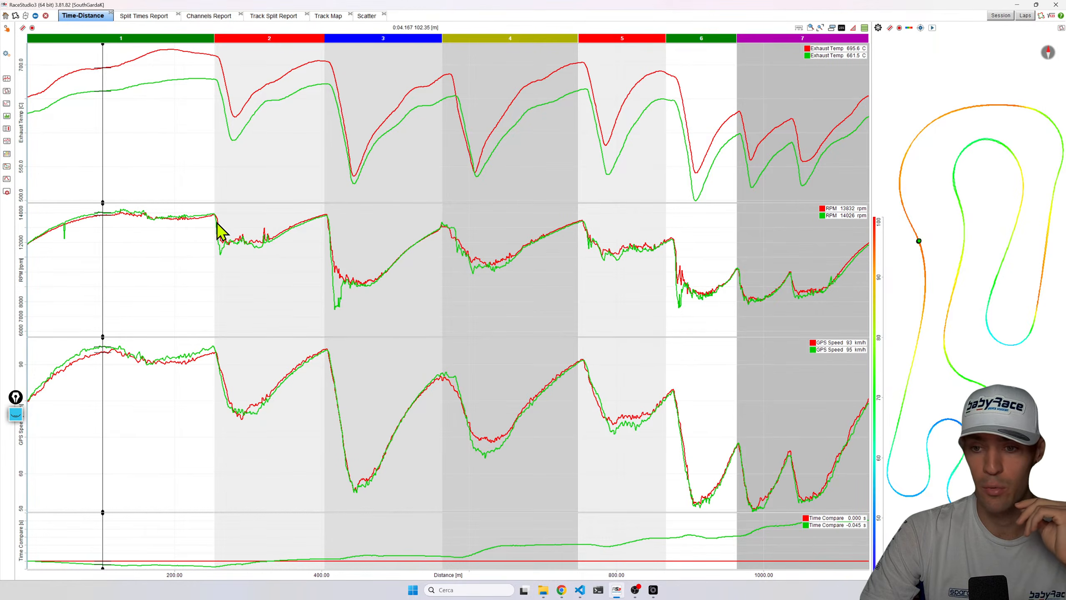
drag(216, 229, 107, 316)
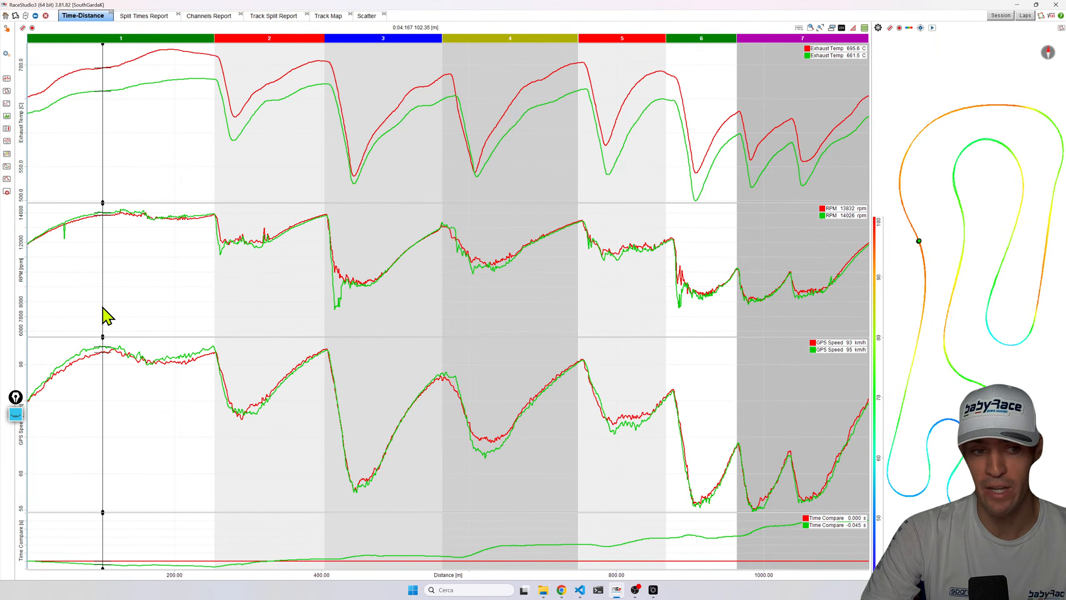
drag(167, 290, 337, 298)
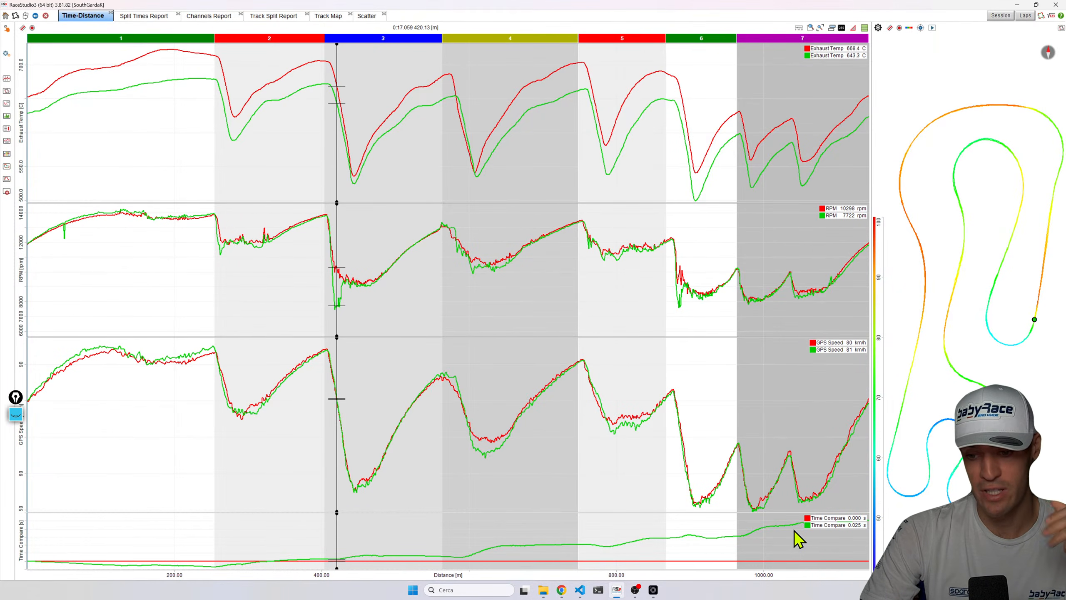
drag(143, 561, 174, 559)
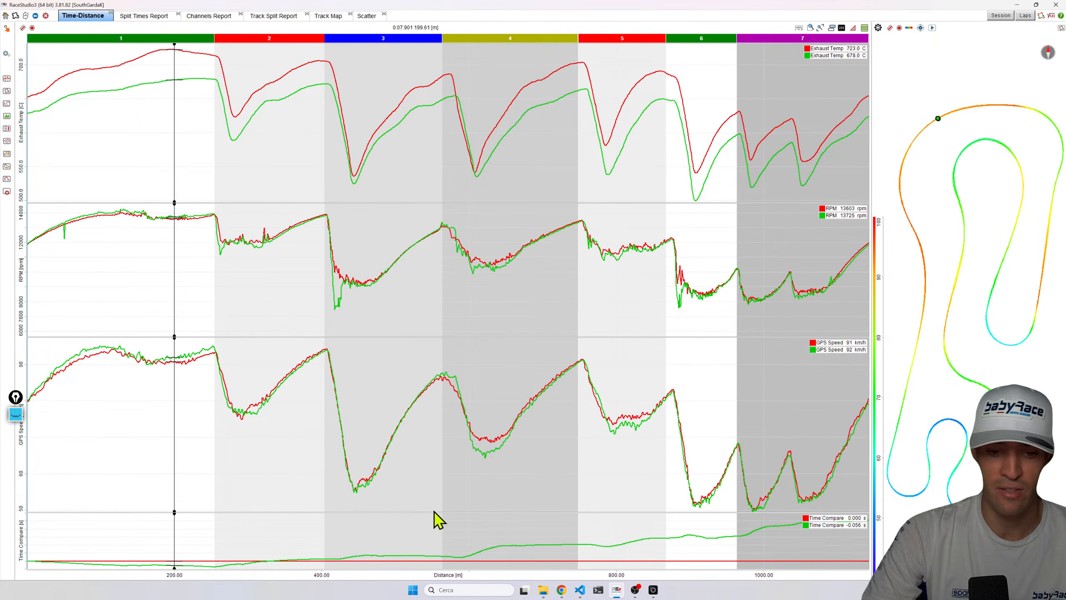
Switch the graphs to a time base, then back to a distance base.
click(799, 28)
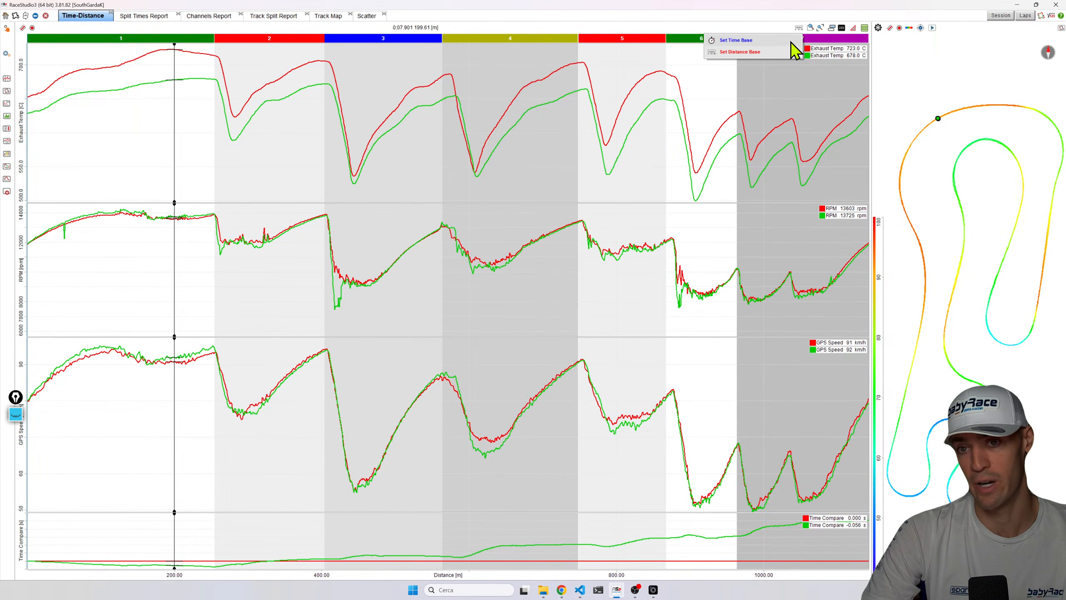
click(783, 40)
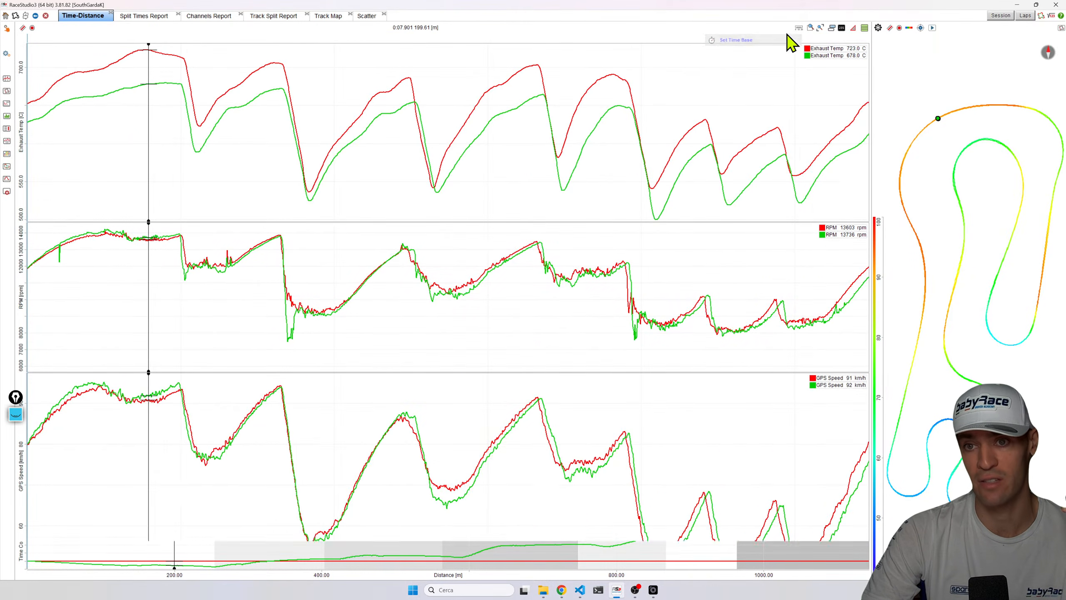
click(799, 28)
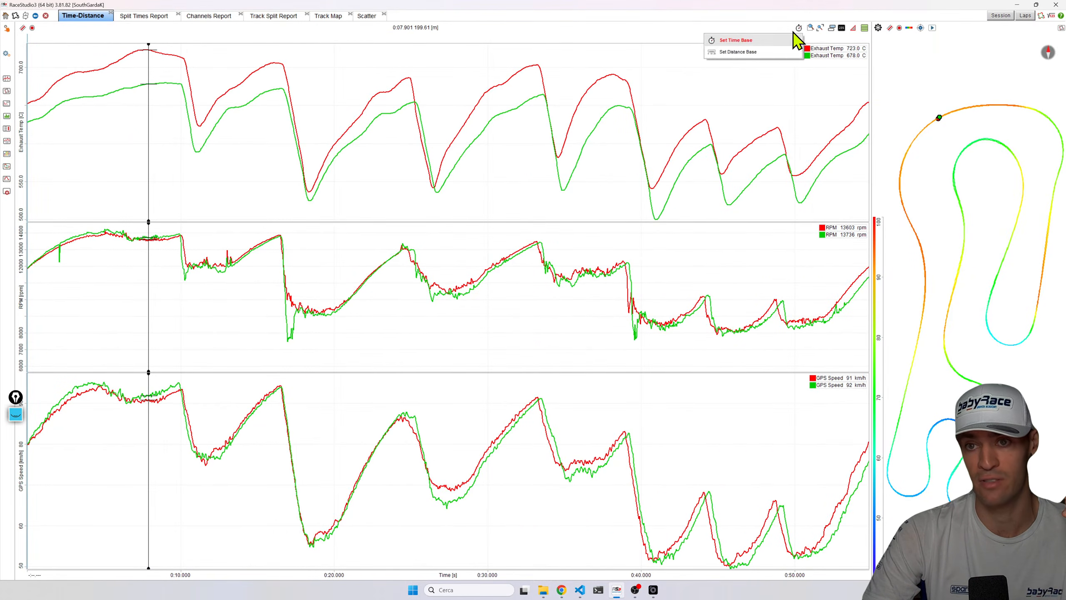
click(771, 51)
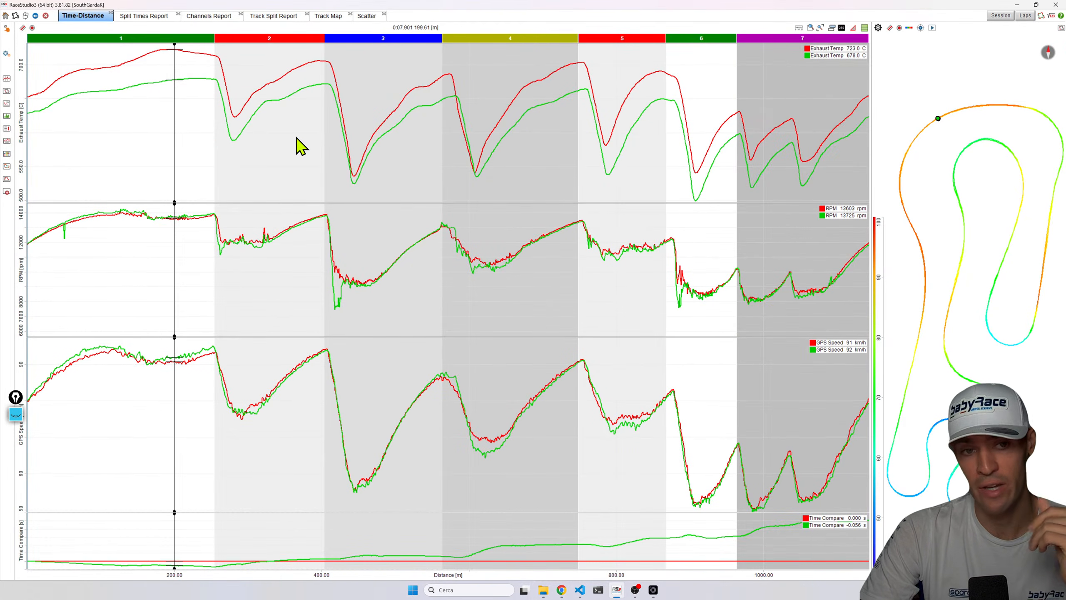
Move the cursor to the braking point at the start of sector 2.
drag(151, 68, 233, 114)
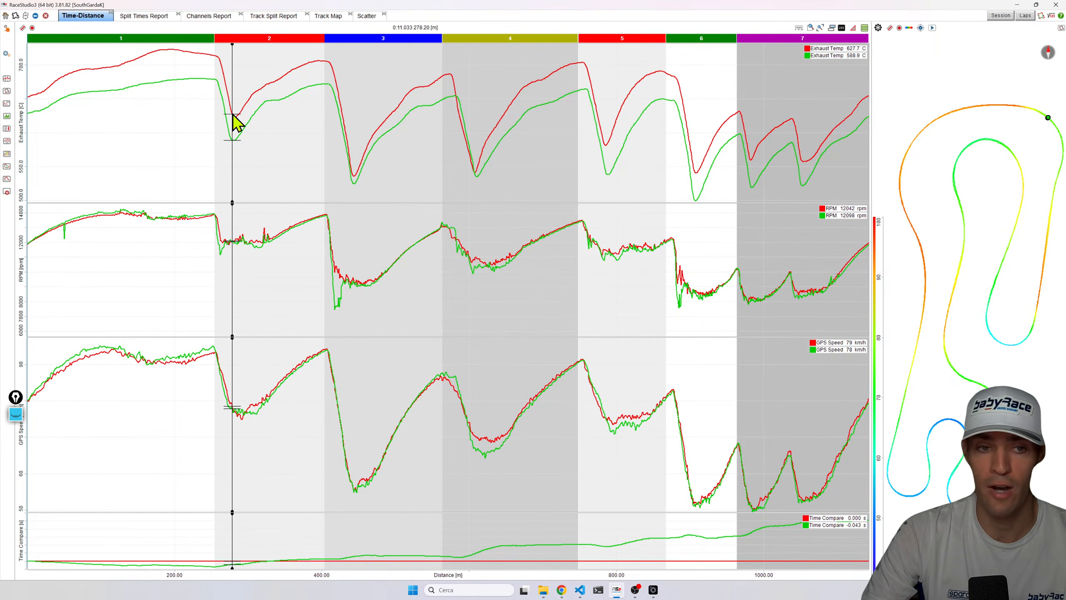